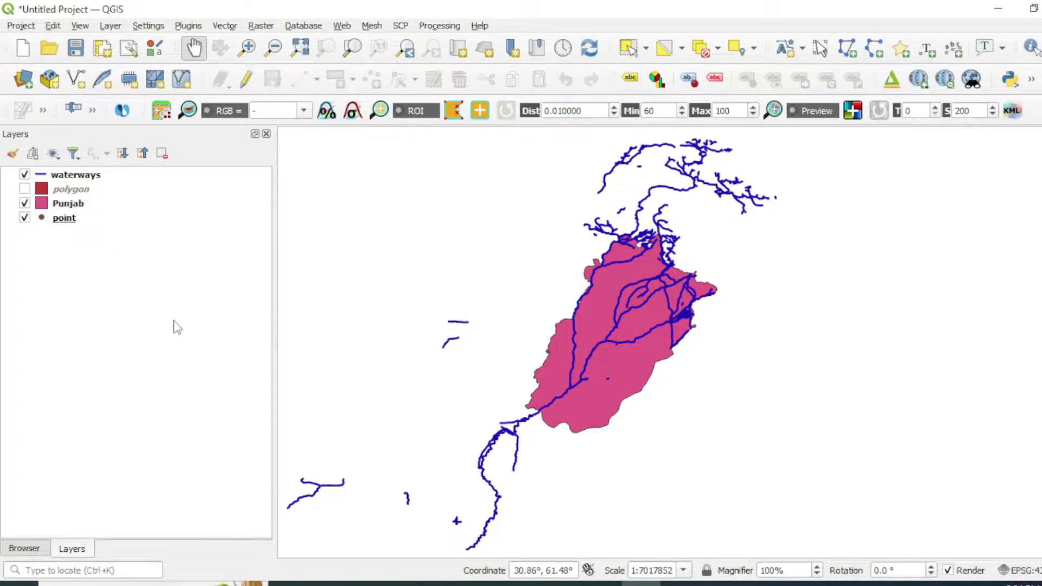
- Examine the records in the waterways layer's attribute table
{"action": "right_click", "coordinate": [84, 175]}
{"action": "left_click", "coordinate": [140, 353]}
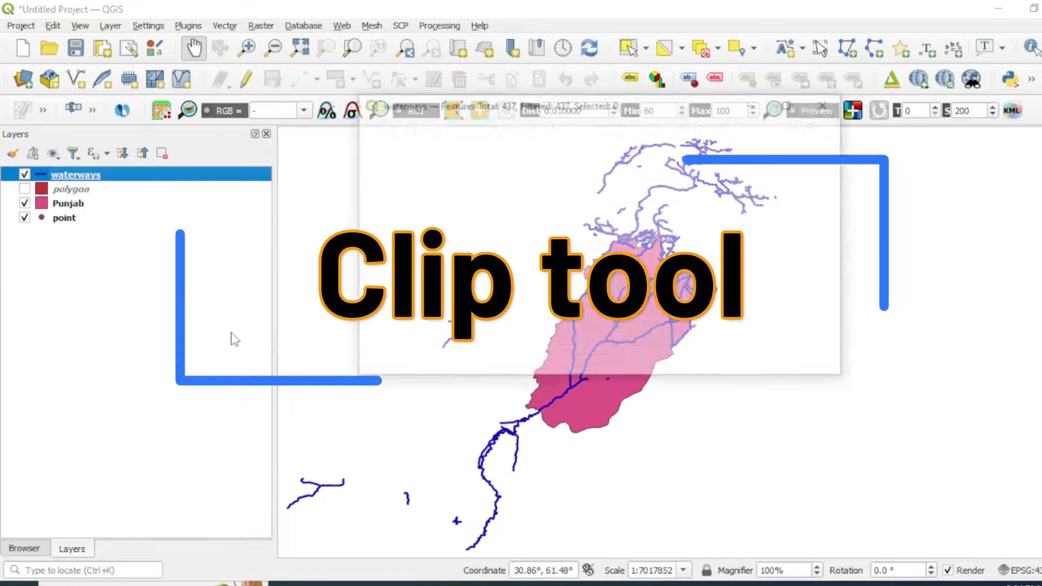
{"action": "scroll", "coordinate": [504, 206], "scroll_direction": "down", "scroll_amount": 10}
{"action": "scroll", "coordinate": [520, 219], "scroll_direction": "down", "scroll_amount": 15}
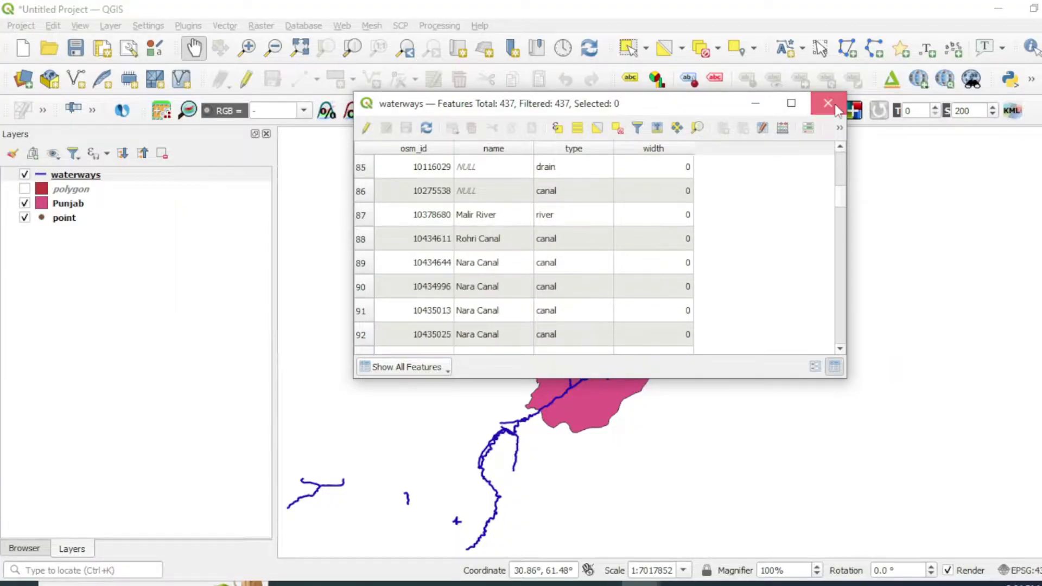
{"action": "left_click", "coordinate": [828, 103]}
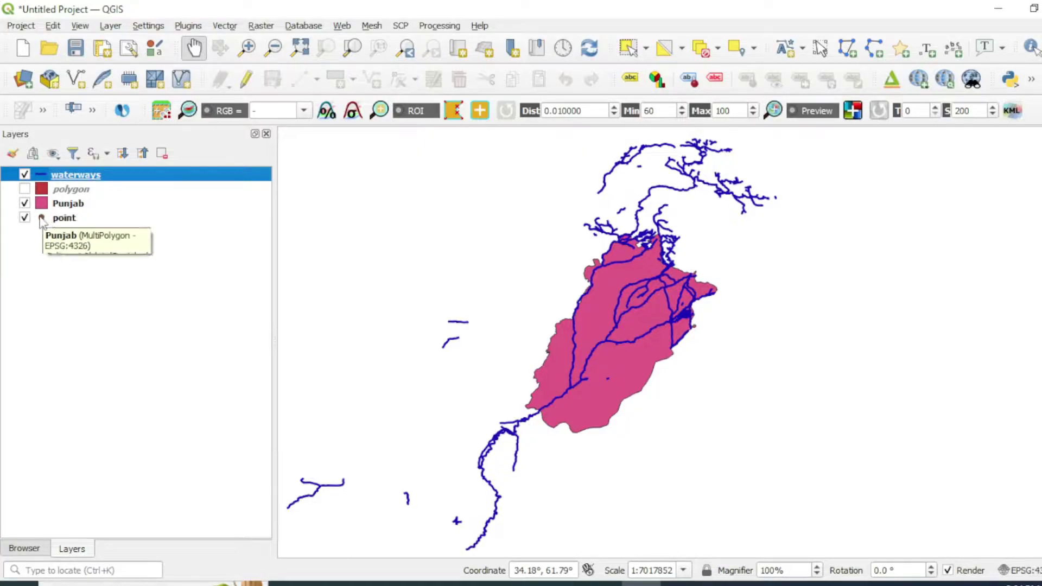
- Move the point layer directly above the polygon layer and turn off its visibility
{"action": "mouse_move", "coordinate": [49, 222]}
{"action": "left_mouse_down"}
{"action": "mouse_move", "coordinate": [57, 169]}
{"action": "mouse_move", "coordinate": [66, 239]}
{"action": "mouse_move", "coordinate": [65, 170]}
{"action": "mouse_move", "coordinate": [68, 190]}
{"action": "left_mouse_up"}
{"action": "left_click", "coordinate": [25, 189]}
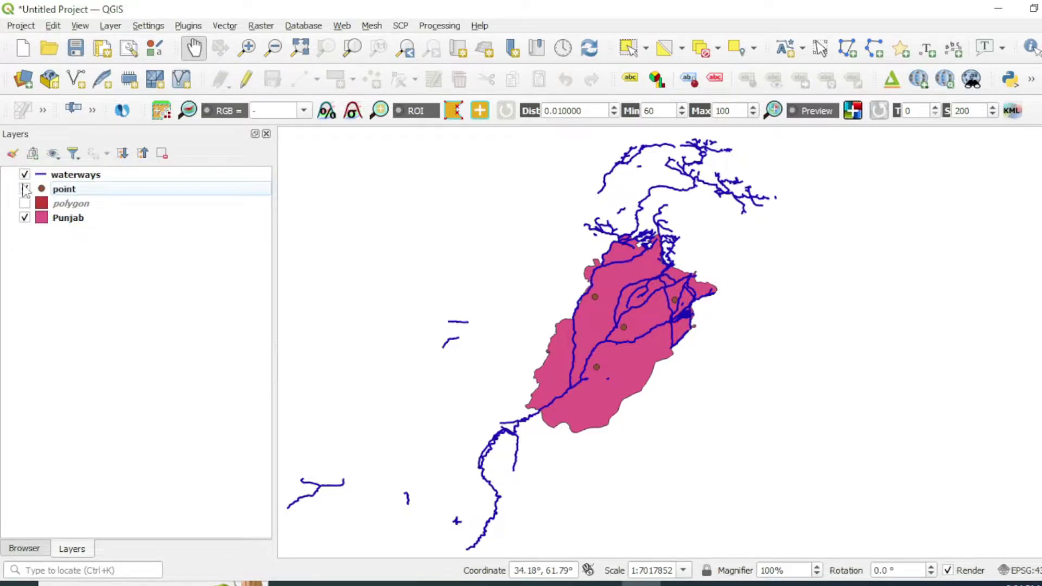
- Examine where the waterways lines run inside and beyond the Punjab boundary on the map
{"action": "left_click_drag", "start_coordinate": [657, 335], "coordinate": [652, 335]}
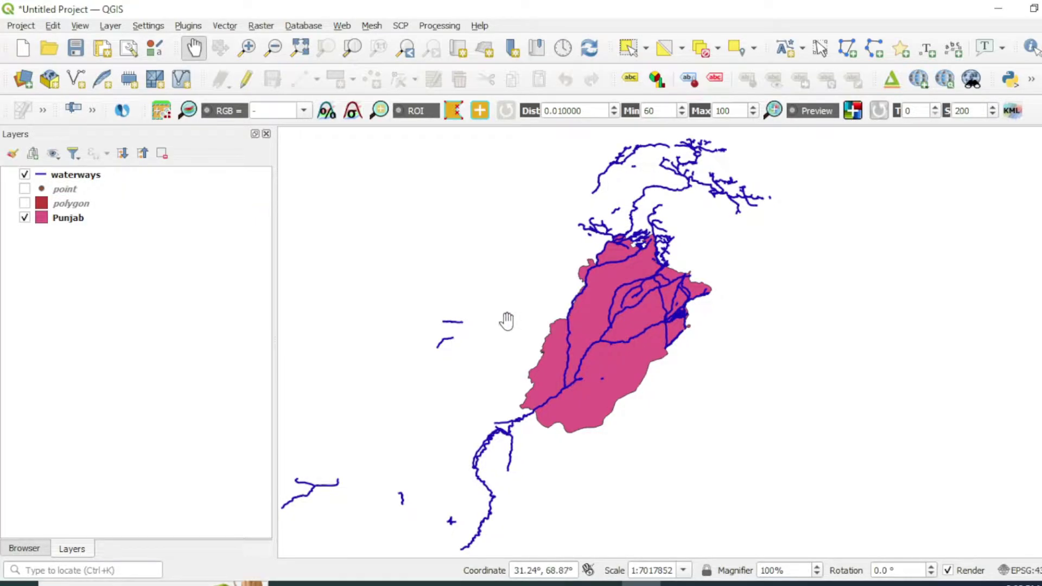
{"action": "scroll", "coordinate": [613, 309], "scroll_direction": "down", "scroll_amount": 1}
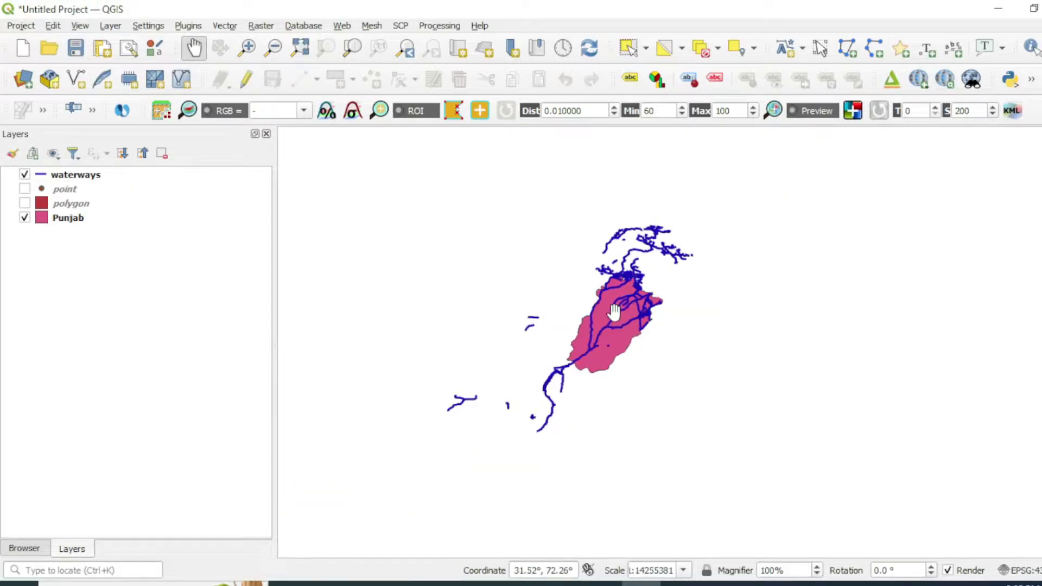
{"action": "scroll", "coordinate": [629, 293], "scroll_direction": "up", "scroll_amount": 1}
{"action": "scroll", "coordinate": [634, 286], "scroll_direction": "up", "scroll_amount": 1}
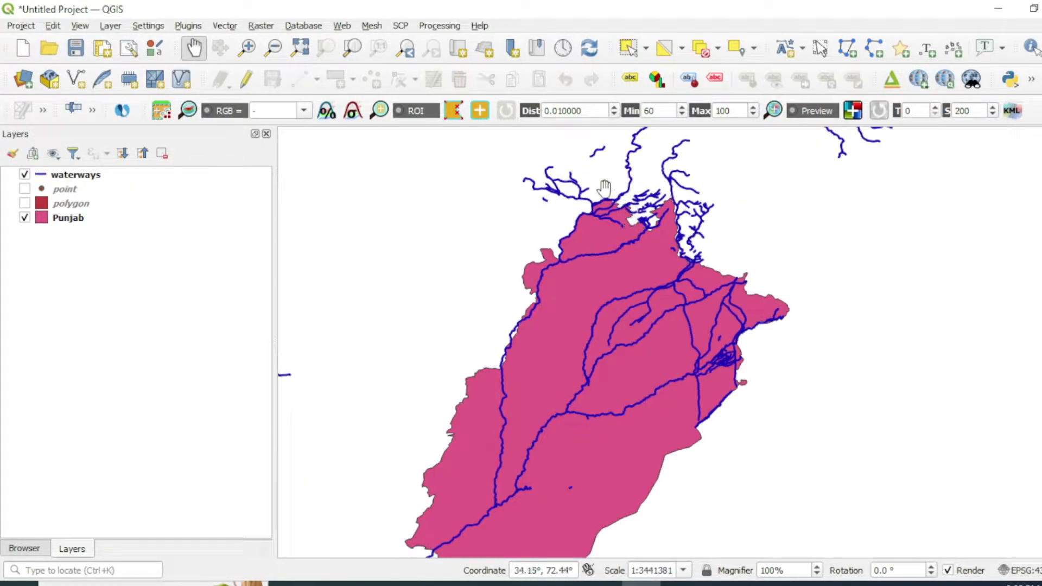
{"action": "left_click_drag", "start_coordinate": [619, 397], "coordinate": [624, 368]}
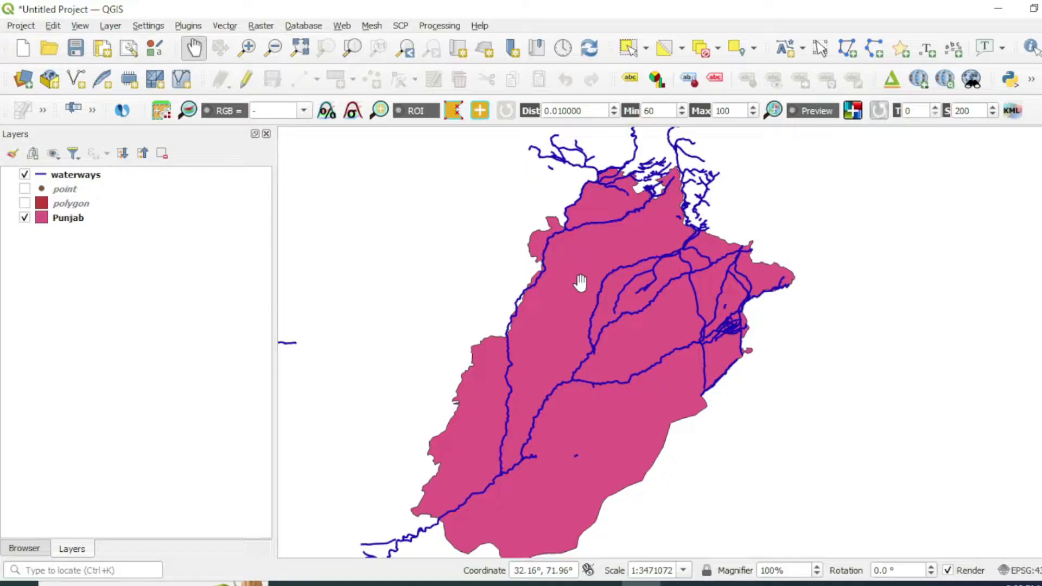
{"action": "left_click_drag", "start_coordinate": [580, 283], "coordinate": [580, 277]}
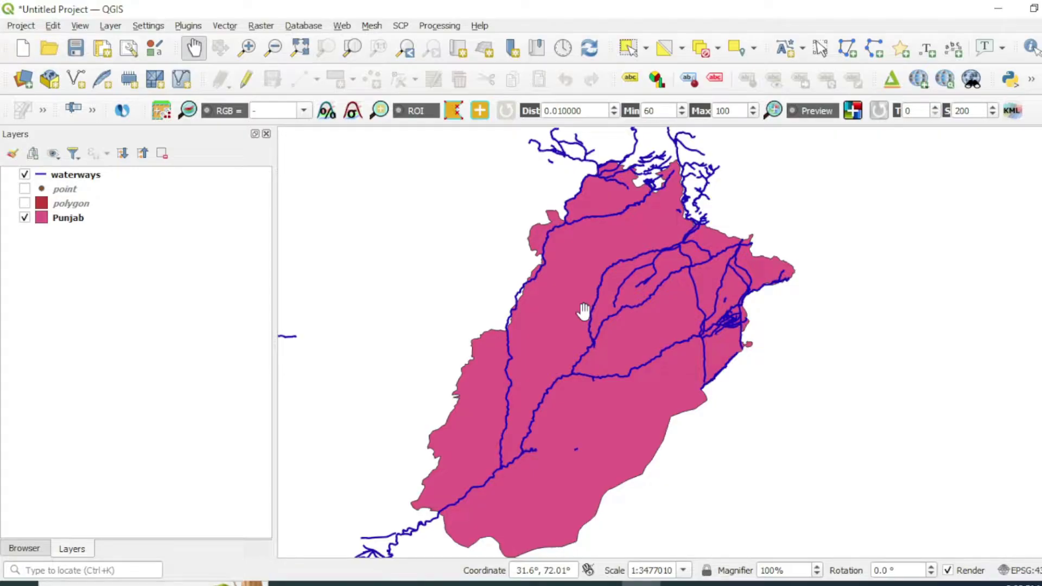
{"action": "scroll", "coordinate": [583, 311], "scroll_direction": "up", "scroll_amount": 4}
{"action": "scroll", "coordinate": [586, 314], "scroll_direction": "down", "scroll_amount": 5}
{"action": "scroll", "coordinate": [590, 305], "scroll_direction": "up", "scroll_amount": 1}
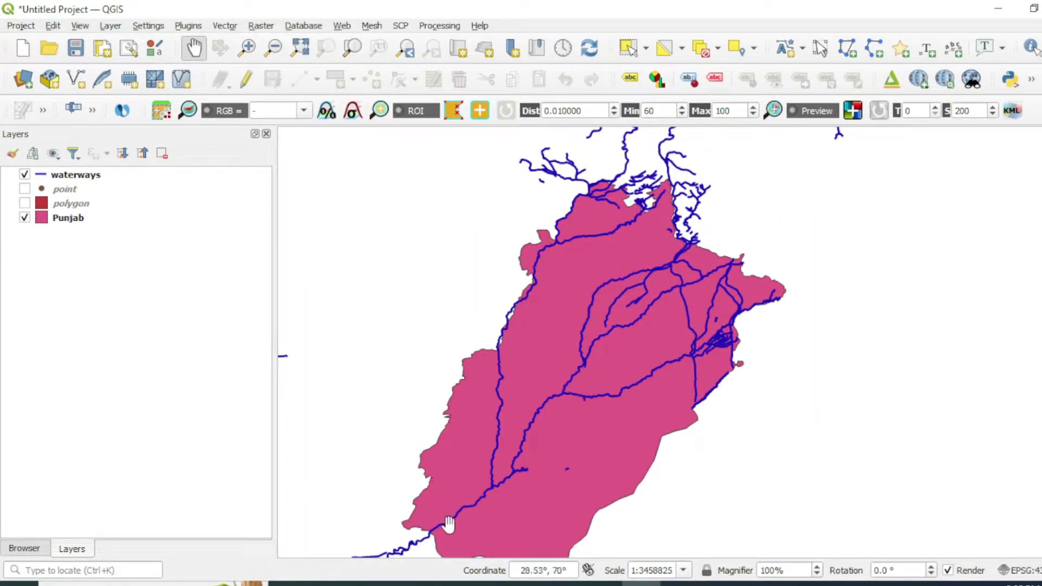
{"action": "left_click_drag", "start_coordinate": [612, 372], "coordinate": [609, 354]}
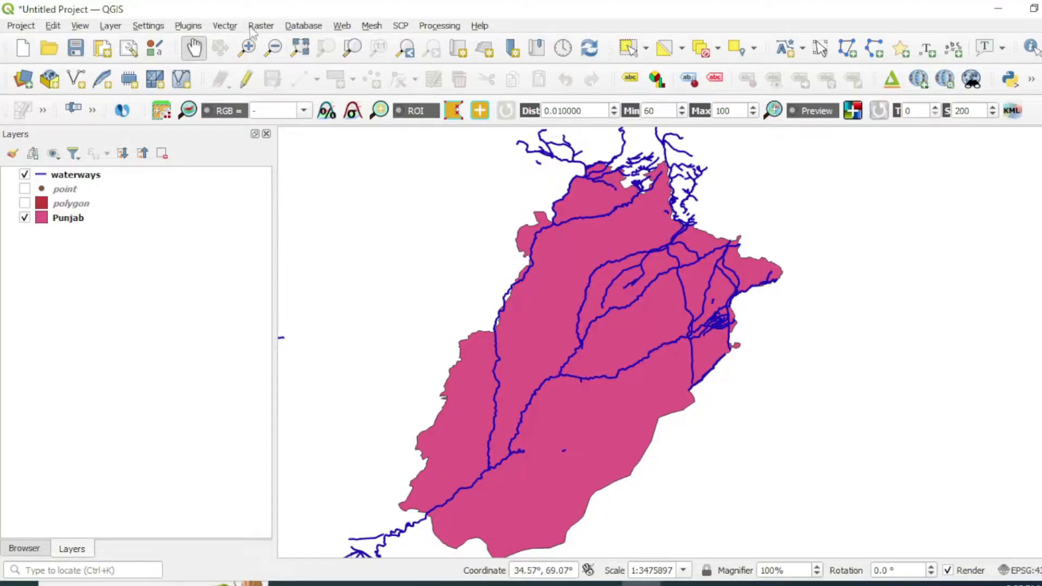
- Start the Clip geoprocessing tool with waterways as the input layer
{"action": "left_click", "coordinate": [220, 27]}
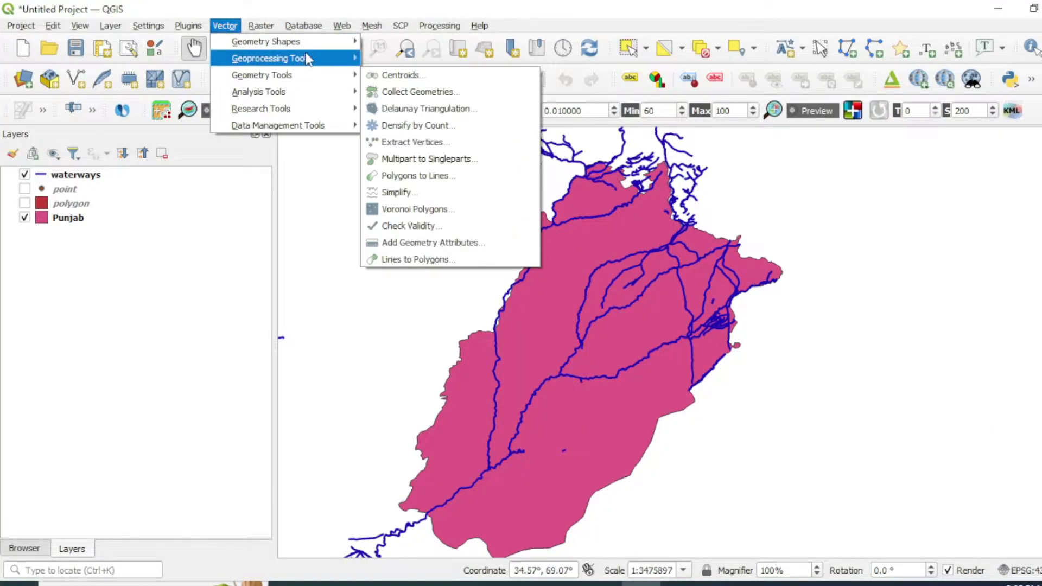
{"action": "mouse_move", "coordinate": [307, 58]}
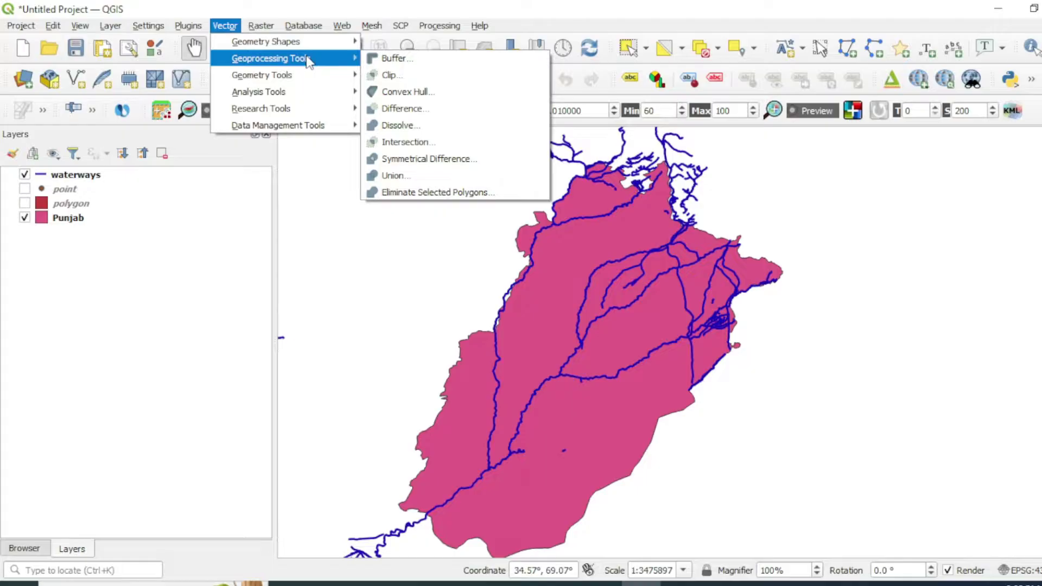
{"action": "left_click", "coordinate": [404, 77]}
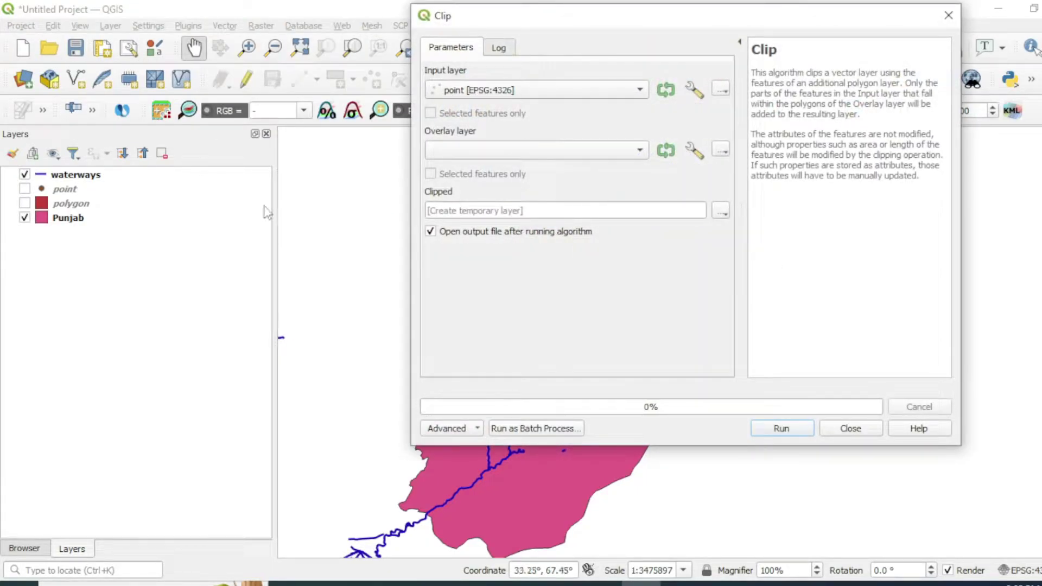
{"action": "left_click_drag", "start_coordinate": [555, 24], "coordinate": [546, 68]}
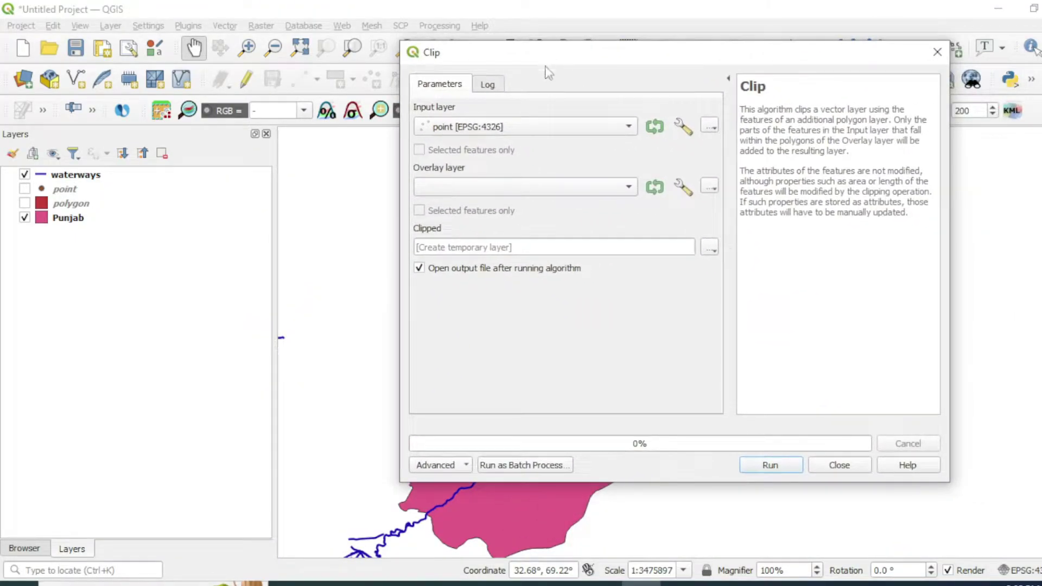
{"action": "left_click", "coordinate": [516, 126]}
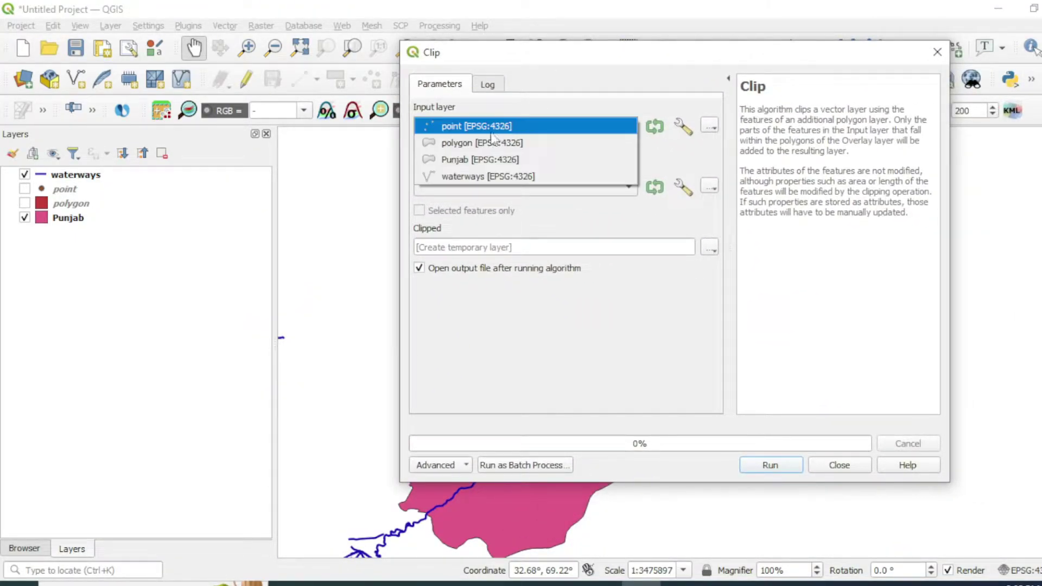
{"action": "left_click", "coordinate": [478, 175]}
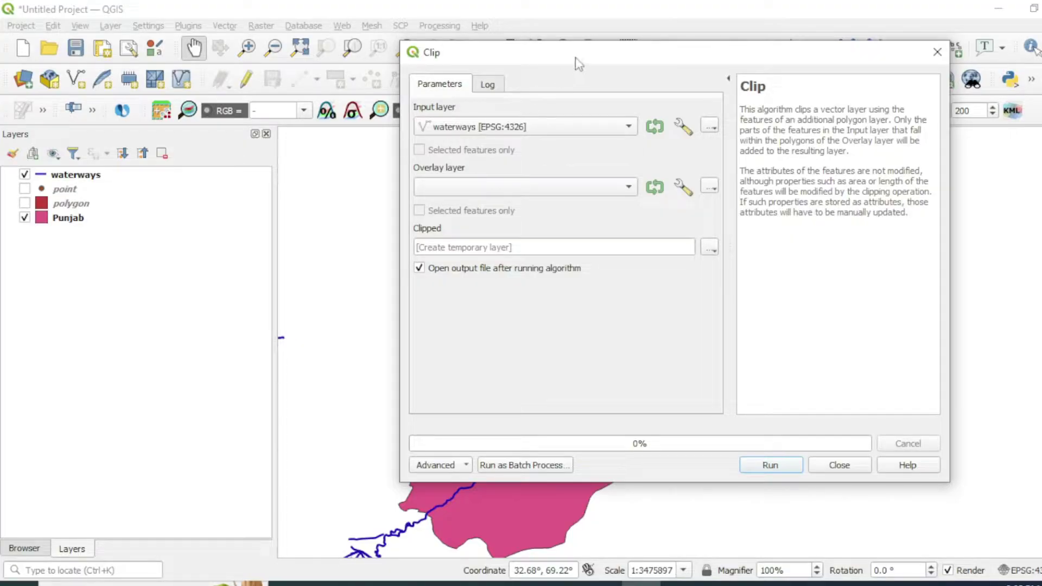
{"action": "mouse_move", "coordinate": [576, 58]}
{"action": "left_mouse_down"}
{"action": "mouse_move", "coordinate": [376, 101]}
{"action": "mouse_move", "coordinate": [273, 108]}
{"action": "mouse_move", "coordinate": [590, 64]}
{"action": "left_mouse_up"}
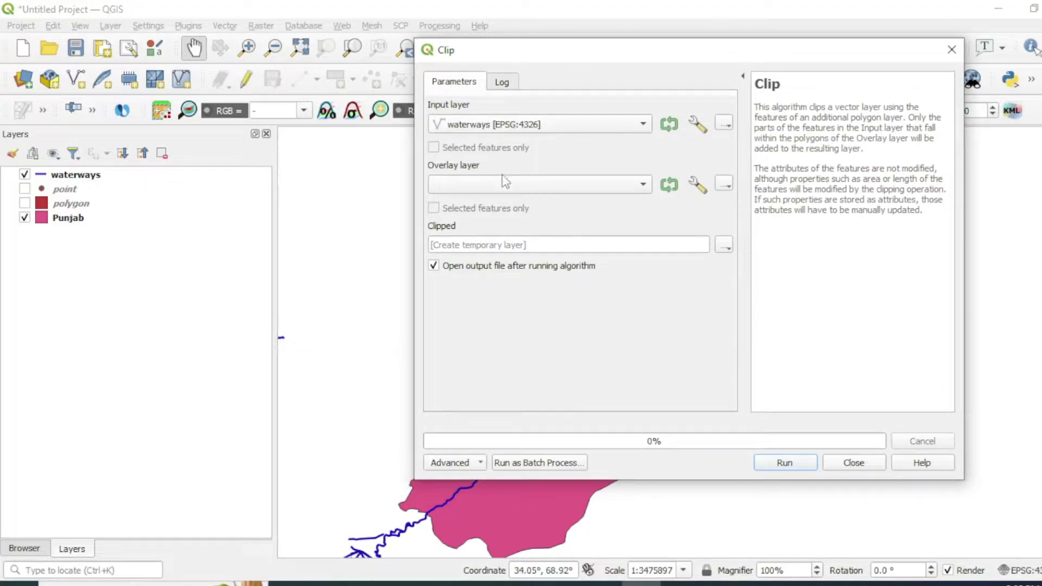
- Set Punjab as the overlay layer for the clip
{"action": "left_click", "coordinate": [502, 189]}
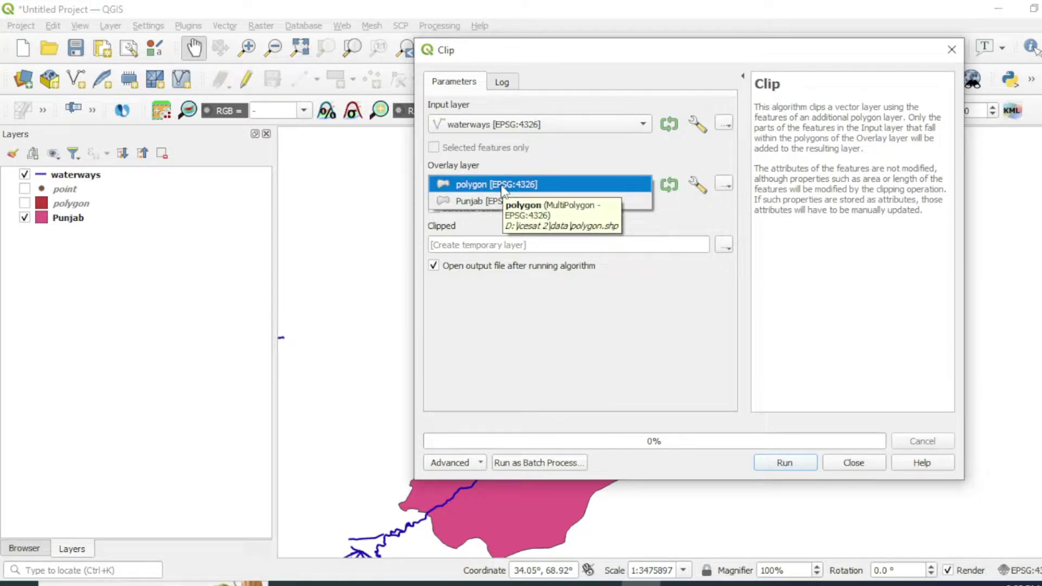
{"action": "left_click", "coordinate": [502, 189]}
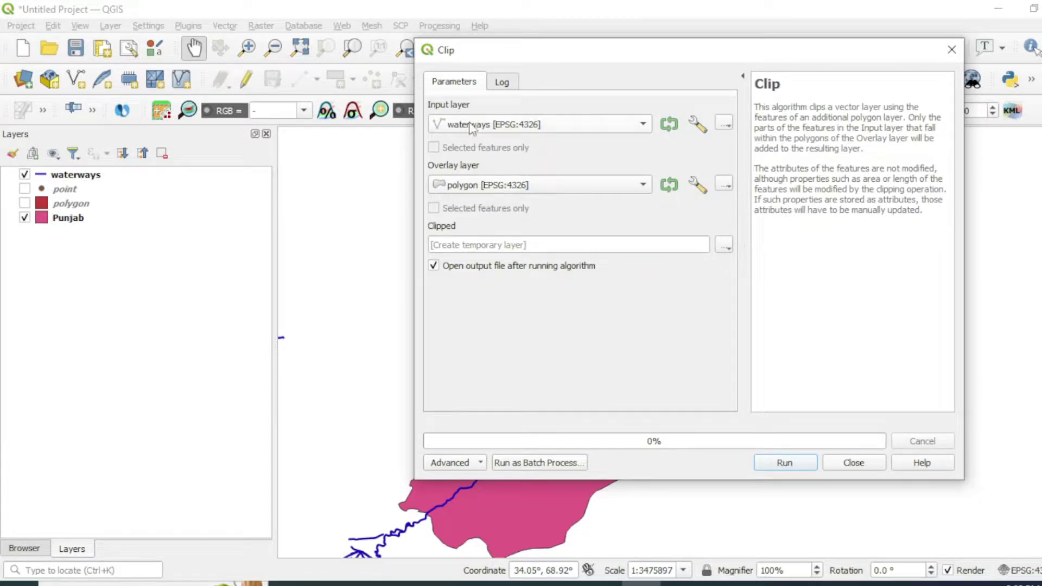
{"action": "left_click", "coordinate": [471, 191]}
{"action": "left_click", "coordinate": [477, 200]}
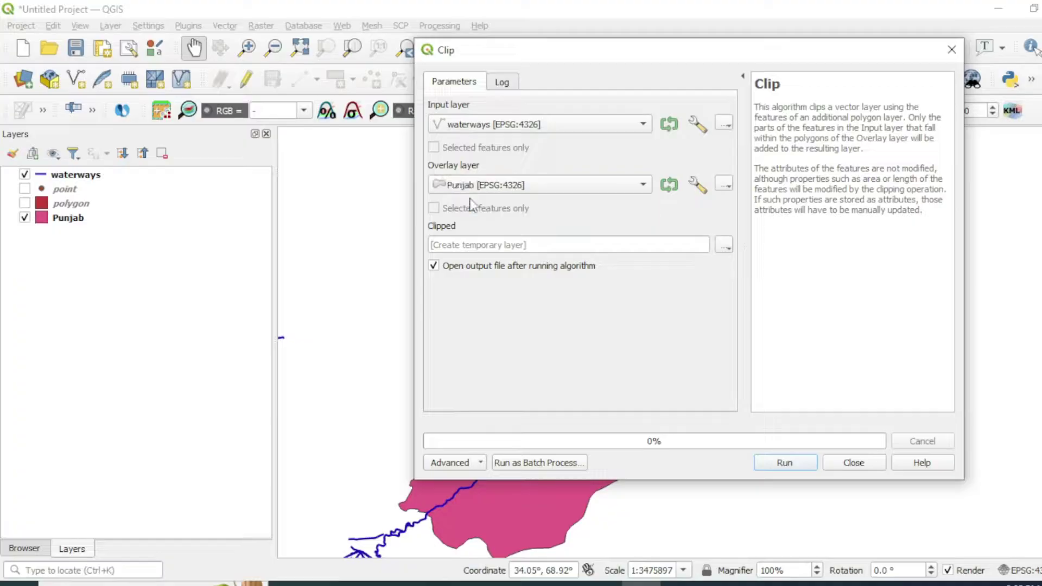
{"action": "left_click_drag", "start_coordinate": [567, 62], "coordinate": [513, 45]}
{"action": "left_click", "coordinate": [669, 224]}
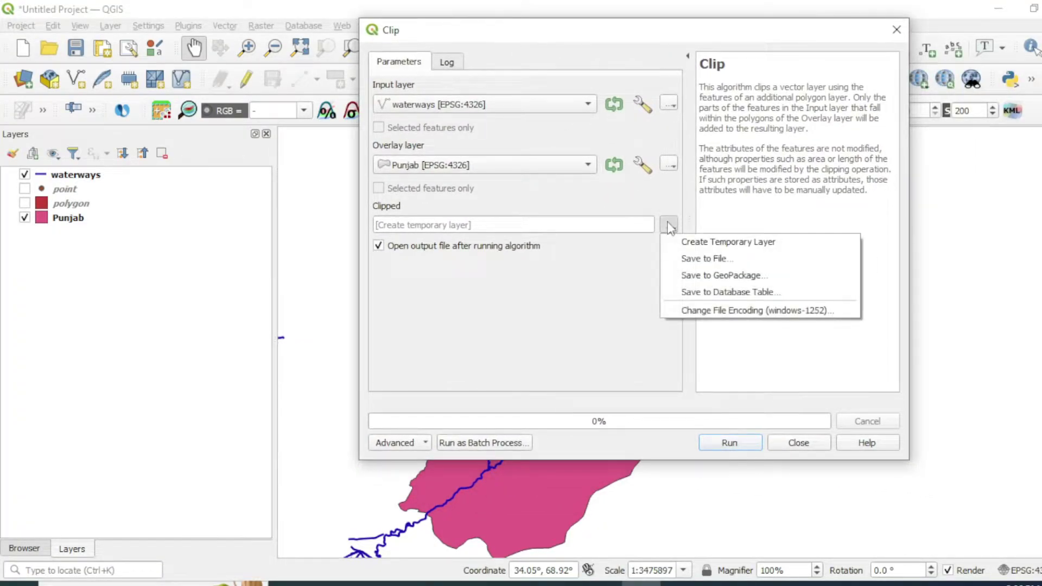
{"action": "left_click", "coordinate": [687, 260]}
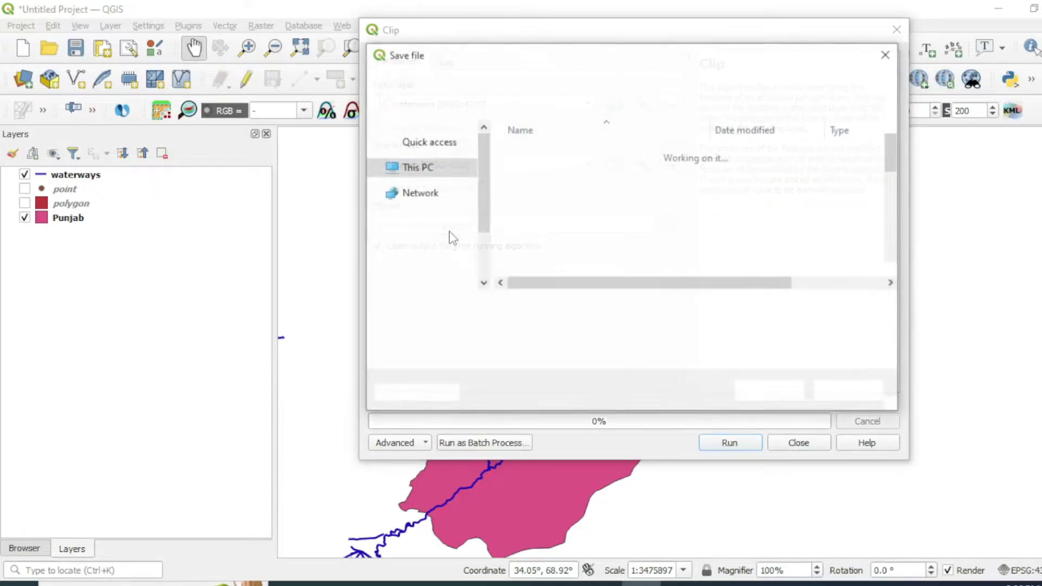
{"action": "scroll", "coordinate": [651, 217], "scroll_direction": "down", "scroll_amount": 2}
{"action": "key", "text": "Escape"}
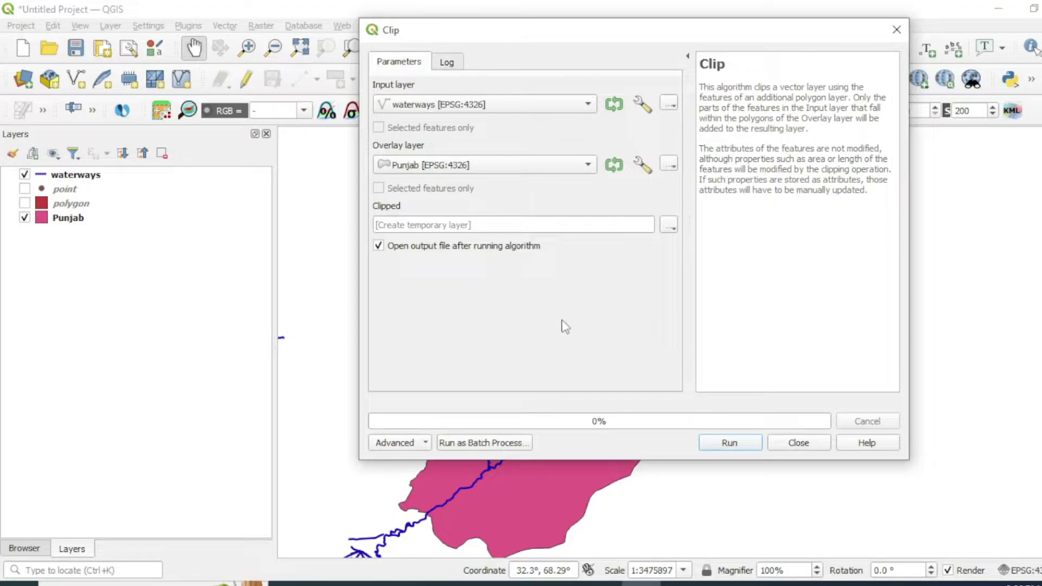
- Run the clip to a temporary layer and hide the original waterways layer
{"action": "left_click", "coordinate": [723, 444]}
{"action": "left_click", "coordinate": [794, 442]}
{"action": "left_click", "coordinate": [24, 189]}
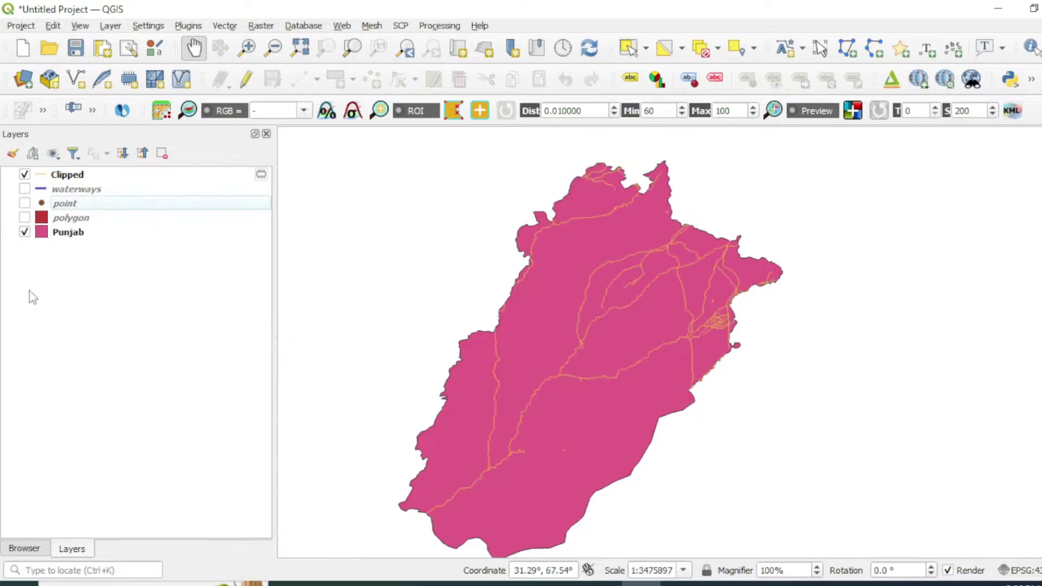
- Style the Clipped layer's lines in blue with a width of 0.66 millimetres
{"action": "left_click", "coordinate": [48, 175]}
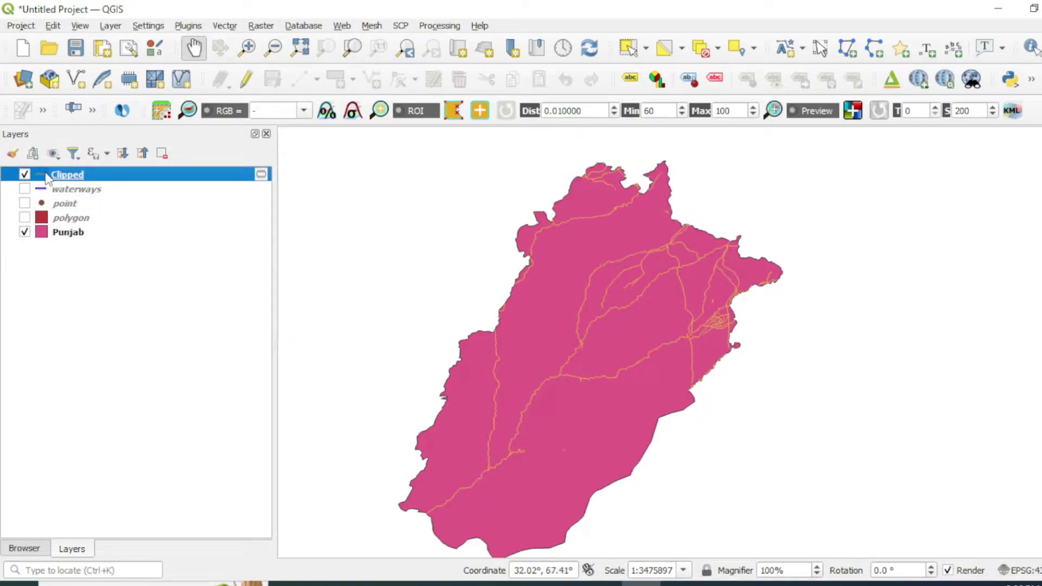
{"action": "double_click", "coordinate": [48, 175]}
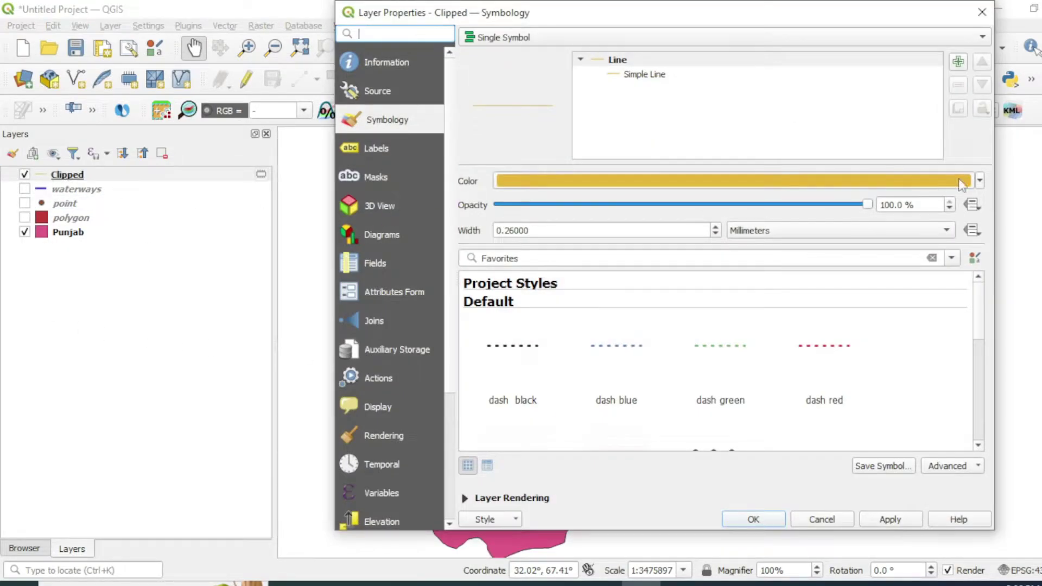
{"action": "left_click", "coordinate": [980, 182]}
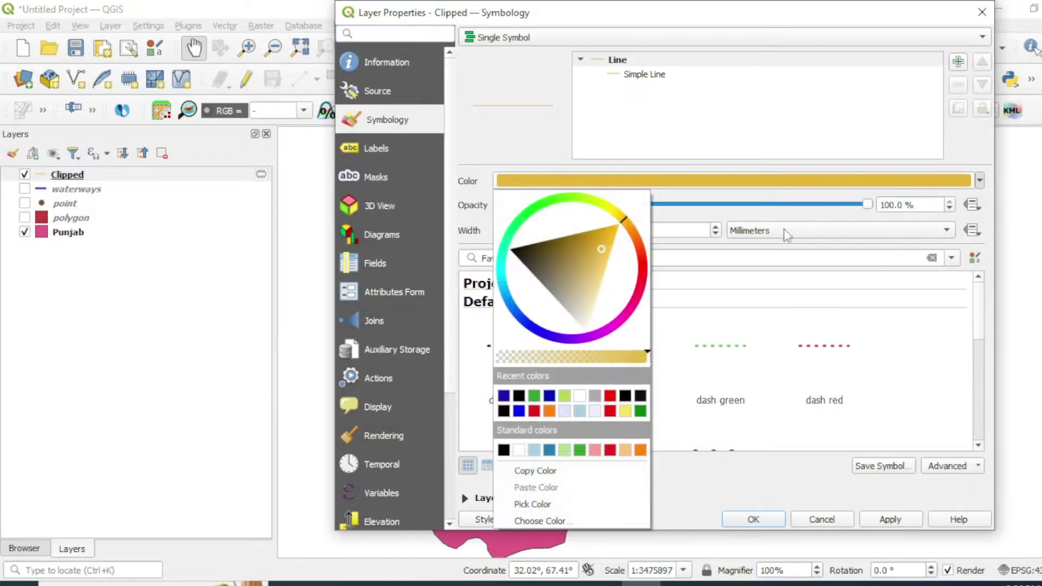
{"action": "left_click_drag", "start_coordinate": [626, 223], "coordinate": [542, 322]}
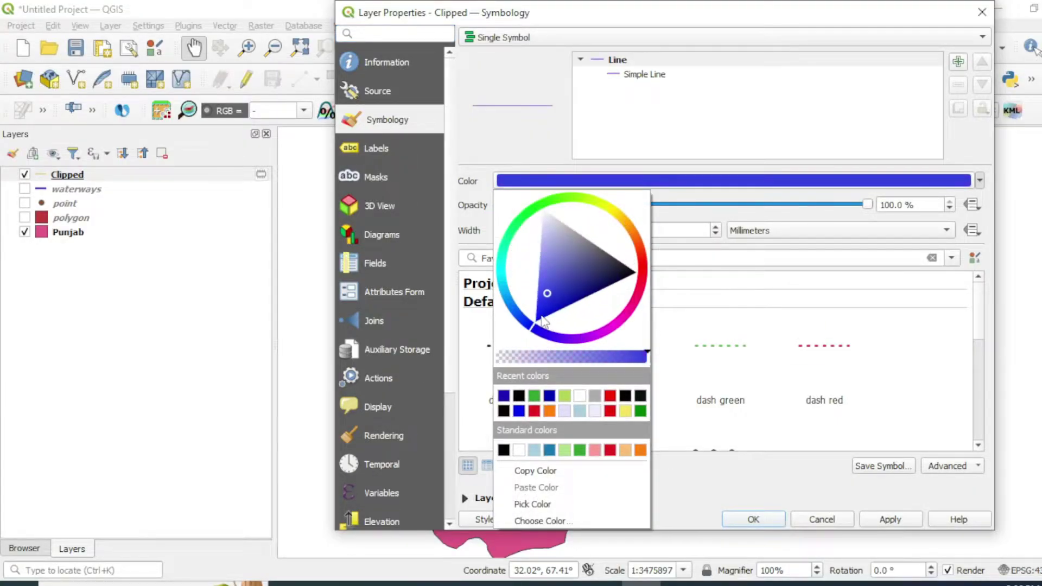
{"action": "left_click", "coordinate": [818, 220]}
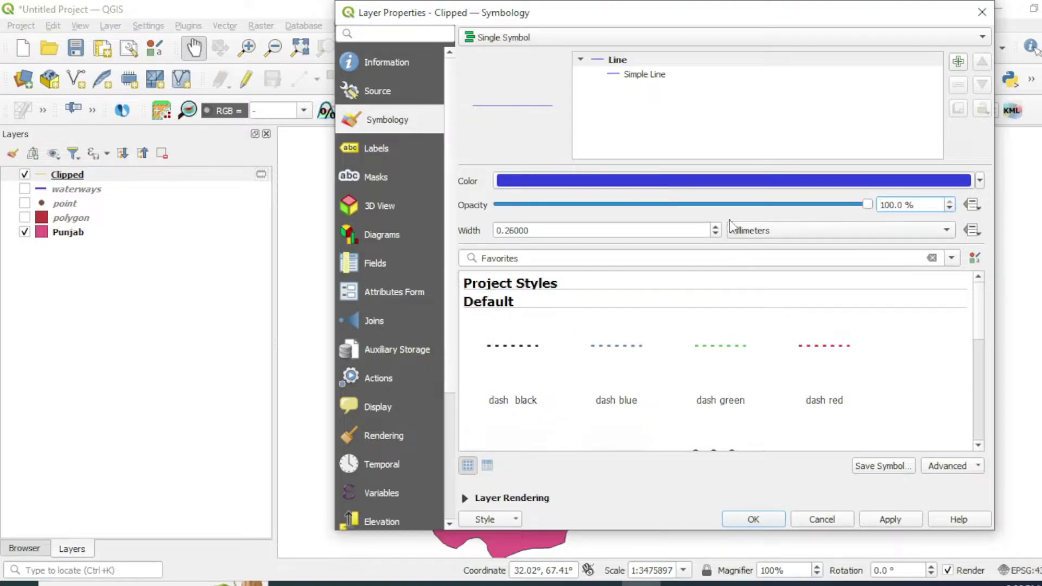
{"action": "left_click", "coordinate": [716, 227]}
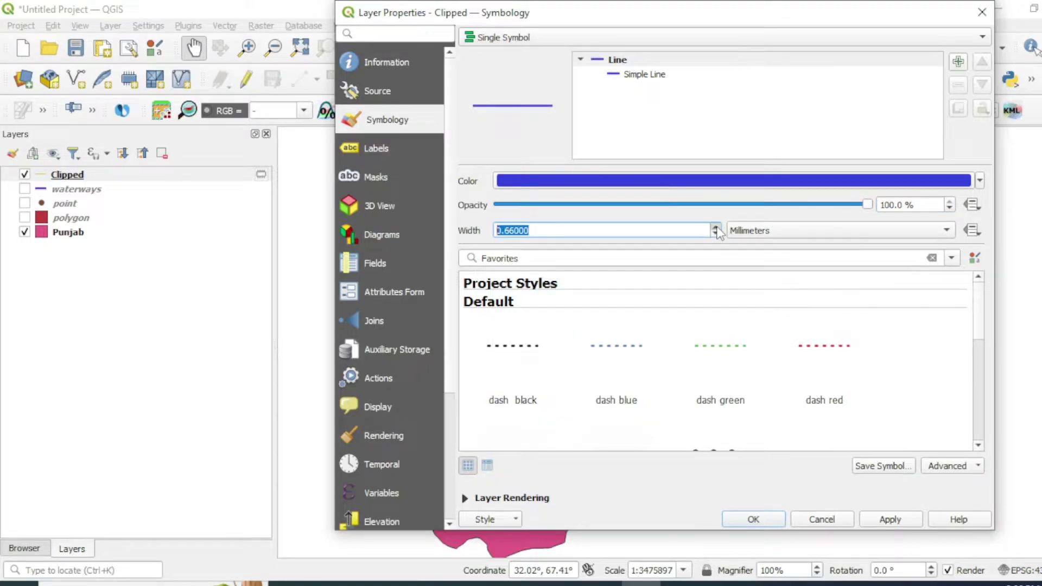
{"action": "left_click", "coordinate": [766, 520]}
- Browse the Clipped layer's attribute table and select the Jhelum River record in row 96
{"action": "left_click_drag", "start_coordinate": [624, 377], "coordinate": [602, 354]}
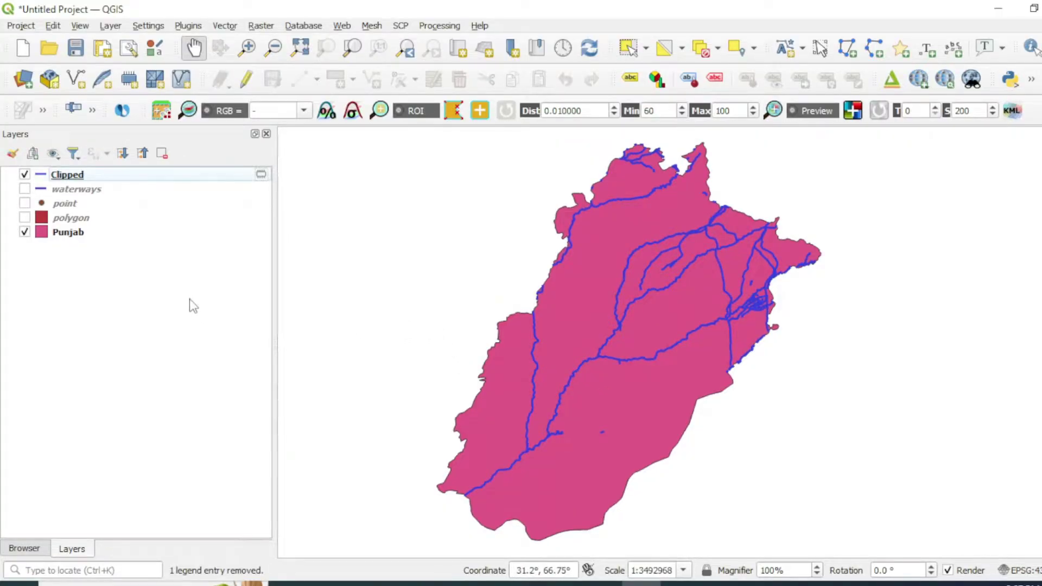
{"action": "right_click", "coordinate": [82, 174]}
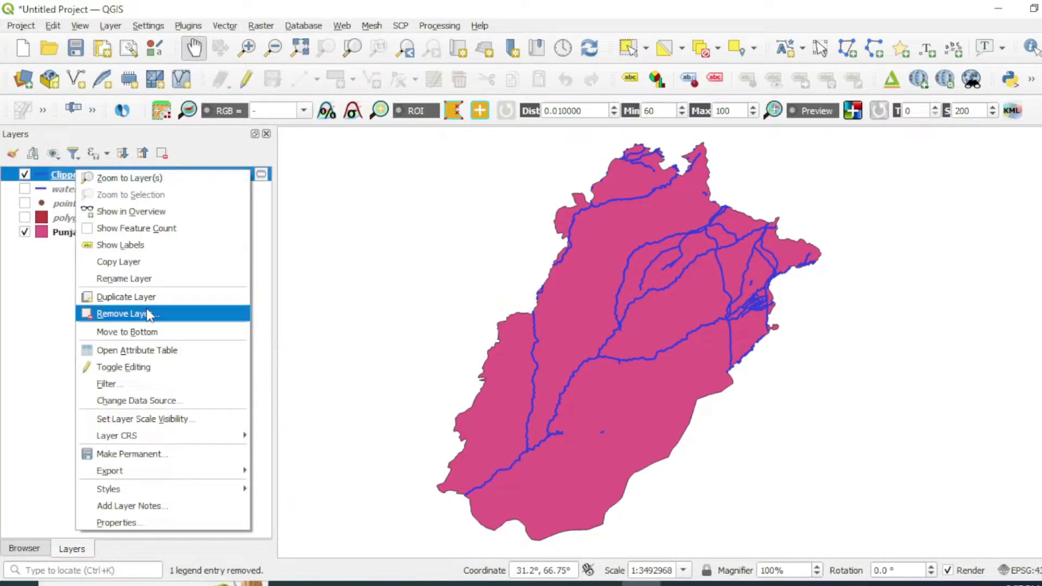
{"action": "left_click", "coordinate": [136, 350]}
{"action": "scroll", "coordinate": [109, 162], "scroll_direction": "down", "scroll_amount": 20}
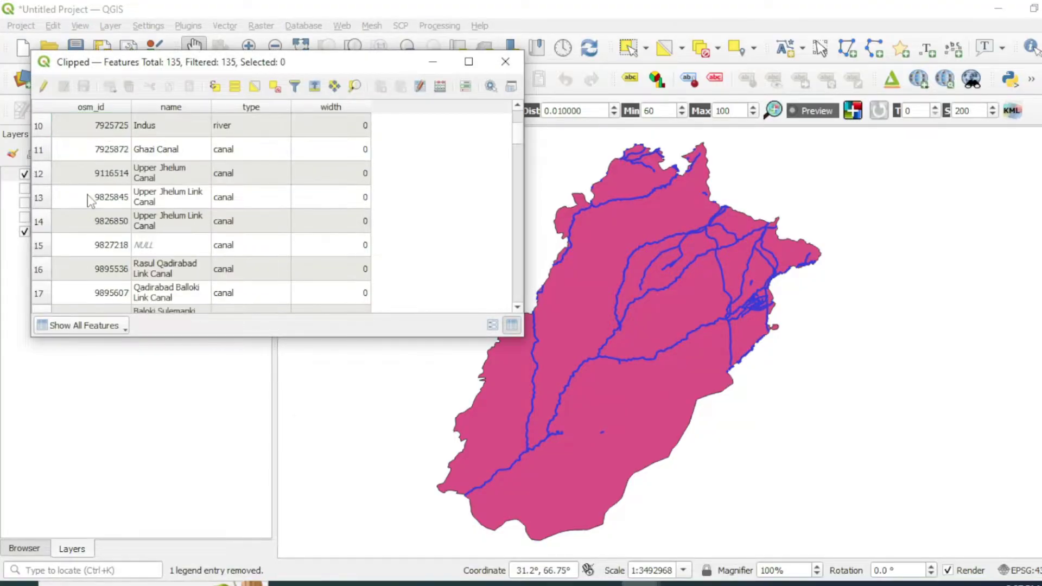
{"action": "left_click", "coordinate": [53, 115]}
{"action": "scroll", "coordinate": [43, 131], "scroll_direction": "up", "scroll_amount": 1}
{"action": "left_click", "coordinate": [43, 173]}
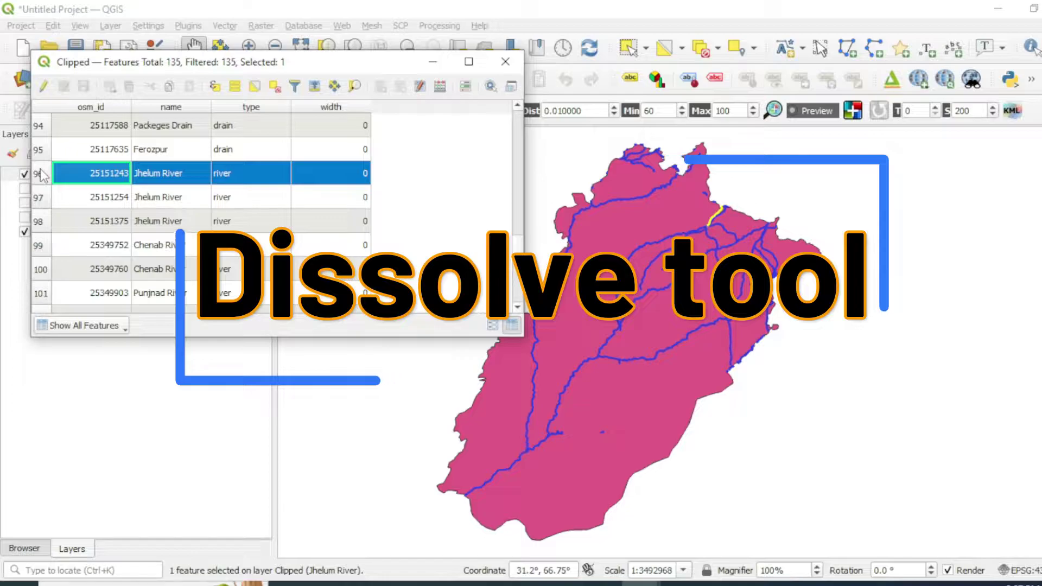
- Highlight the Jhelum River segments in rows 97 and 98 one after the other, and close the attribute table
{"action": "left_click", "coordinate": [42, 197]}
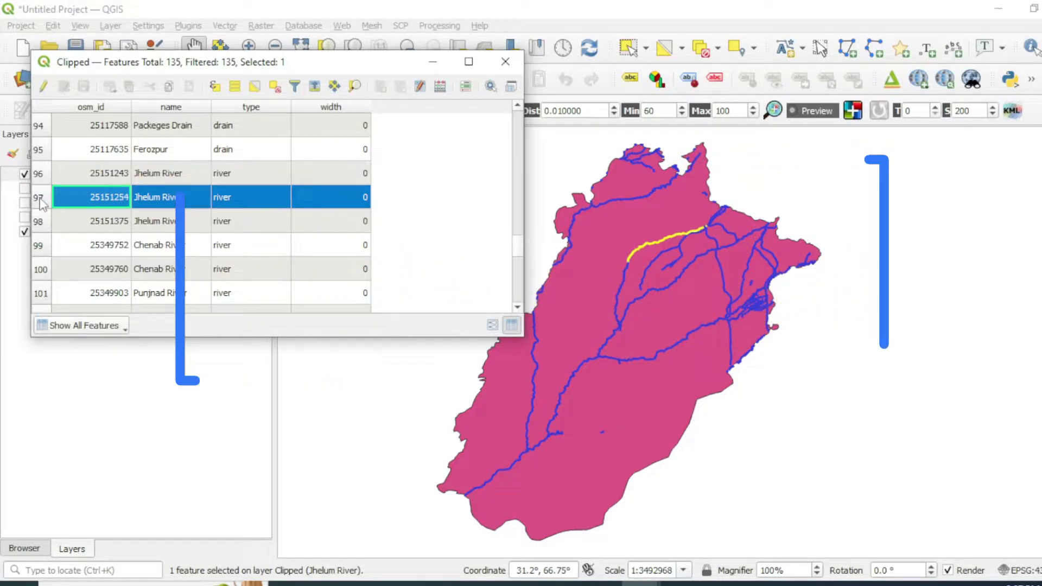
{"action": "left_click", "coordinate": [43, 230]}
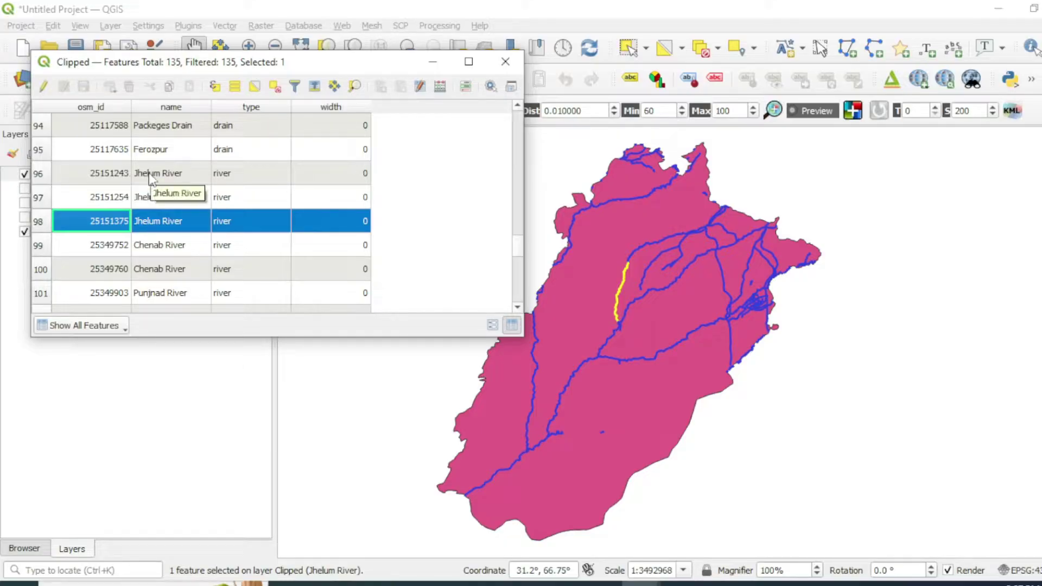
{"action": "left_click", "coordinate": [503, 63]}
{"action": "left_click", "coordinate": [701, 50]}
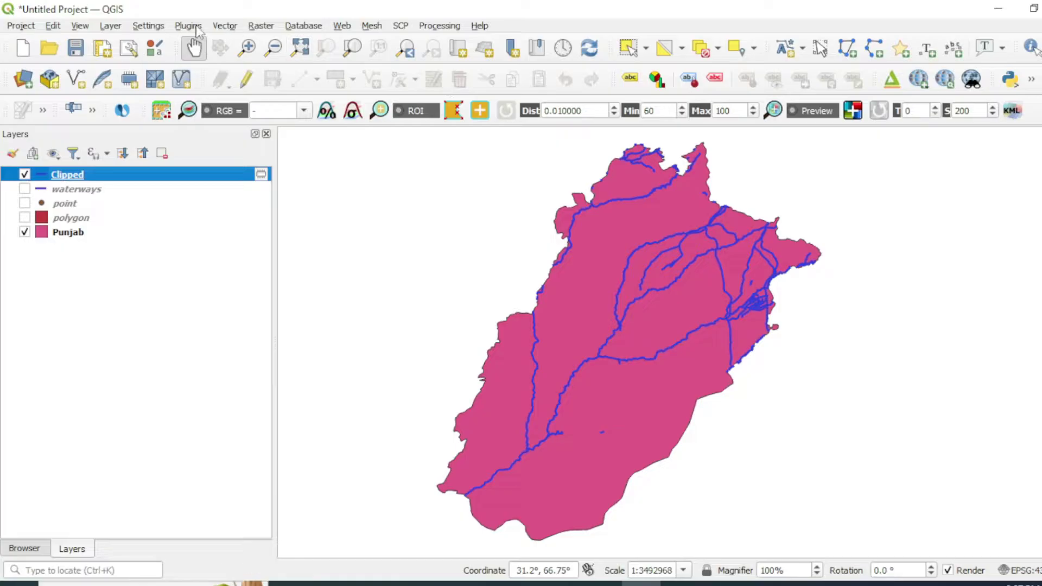
- Set up the Dissolve tool with Clipped as the input layer and name as the dissolve field
{"action": "left_click", "coordinate": [225, 25]}
{"action": "mouse_move", "coordinate": [263, 60]}
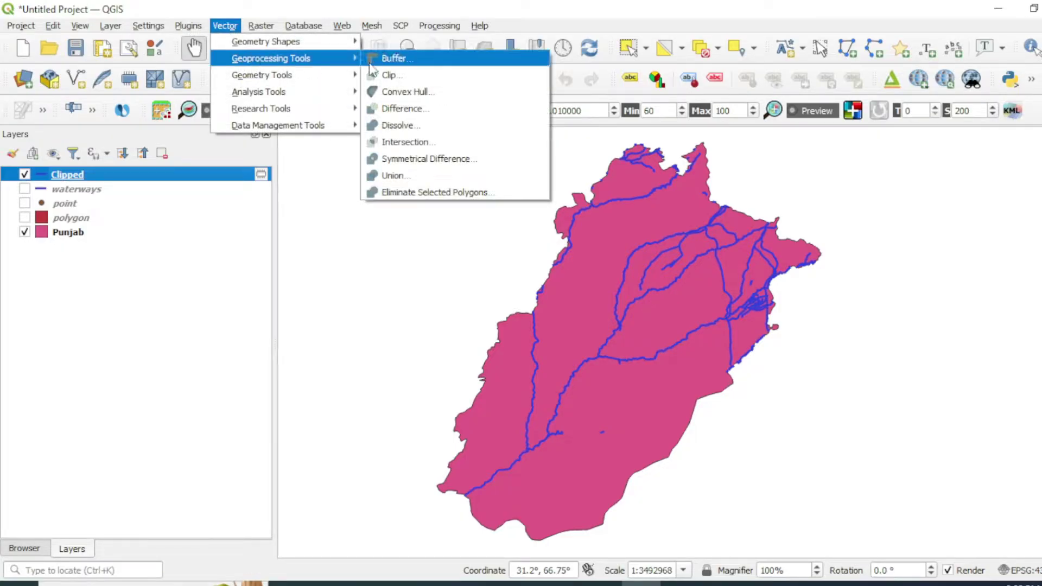
{"action": "left_click", "coordinate": [401, 125]}
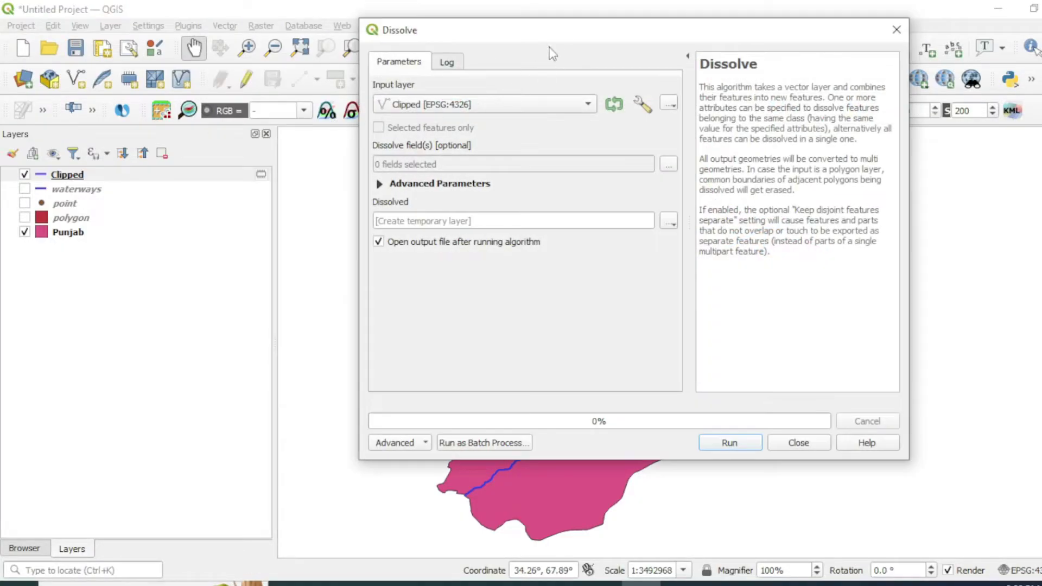
{"action": "left_click_drag", "start_coordinate": [549, 46], "coordinate": [630, 44]}
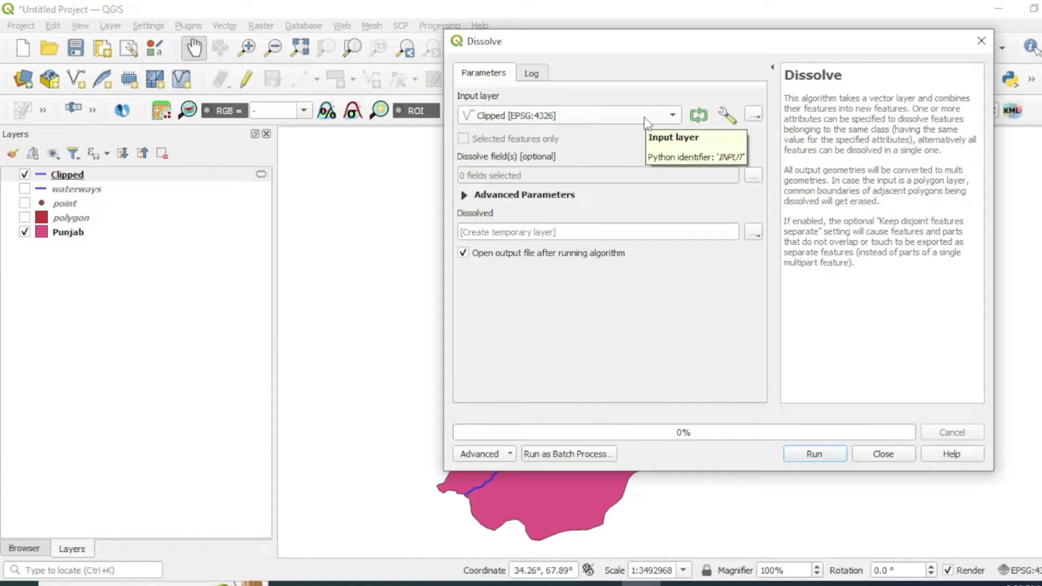
{"action": "left_click", "coordinate": [647, 120]}
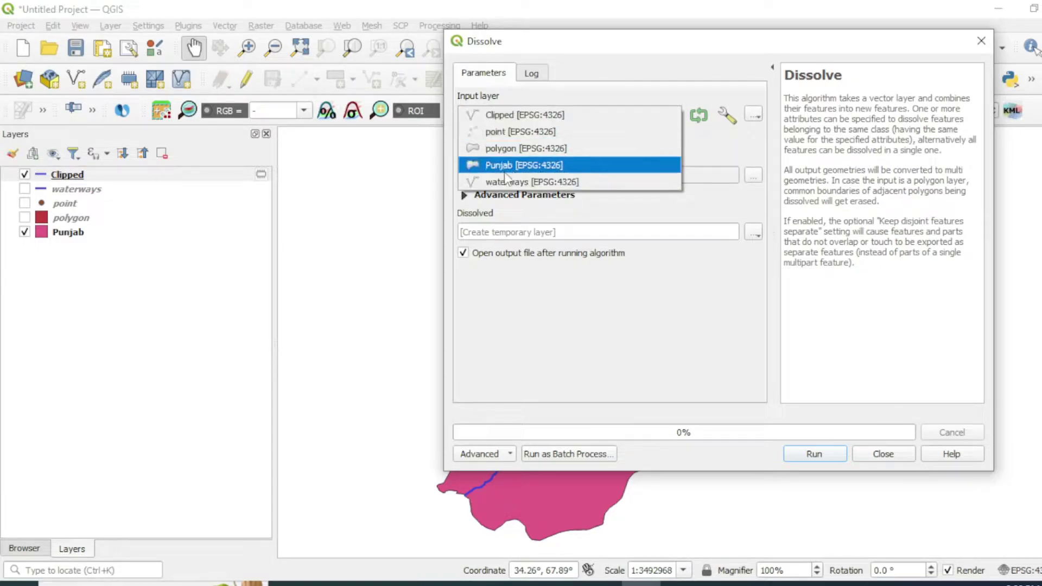
{"action": "left_click", "coordinate": [521, 114]}
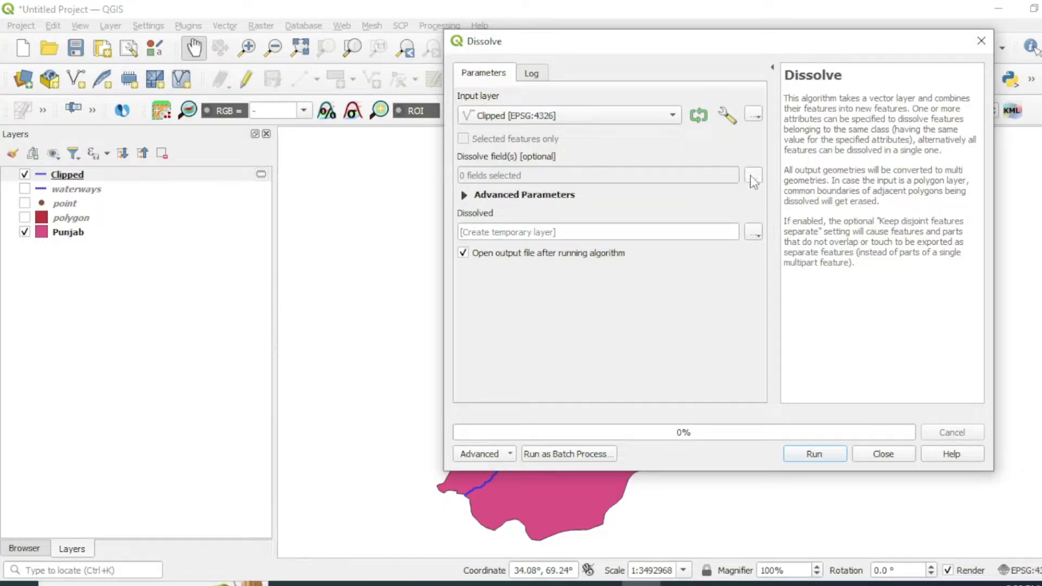
{"action": "left_click", "coordinate": [754, 177]}
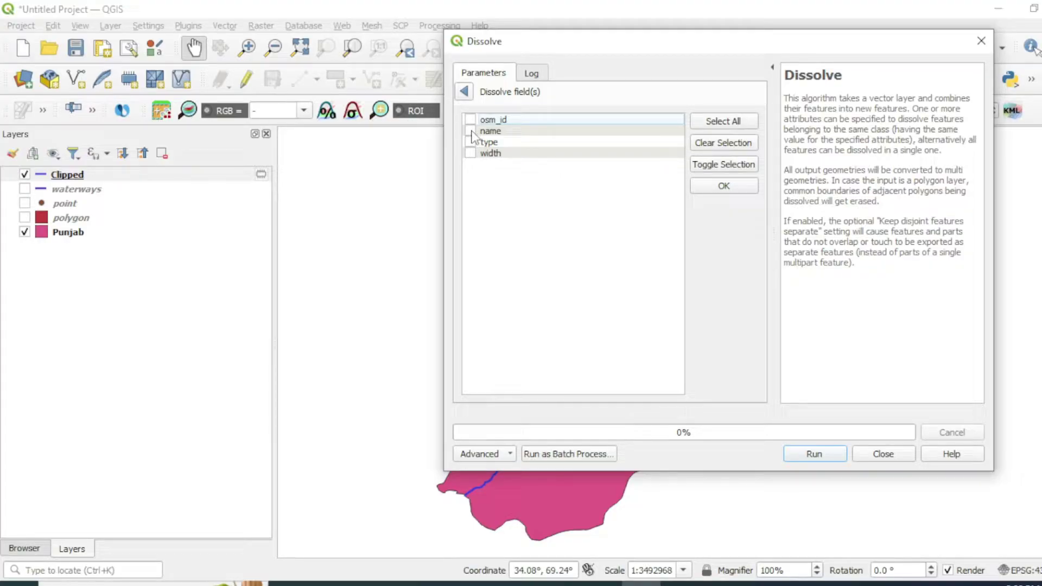
{"action": "left_click", "coordinate": [470, 131]}
- Examine the repeated values in the name column of the Clipped layer's attribute table
{"action": "right_click", "coordinate": [66, 176]}
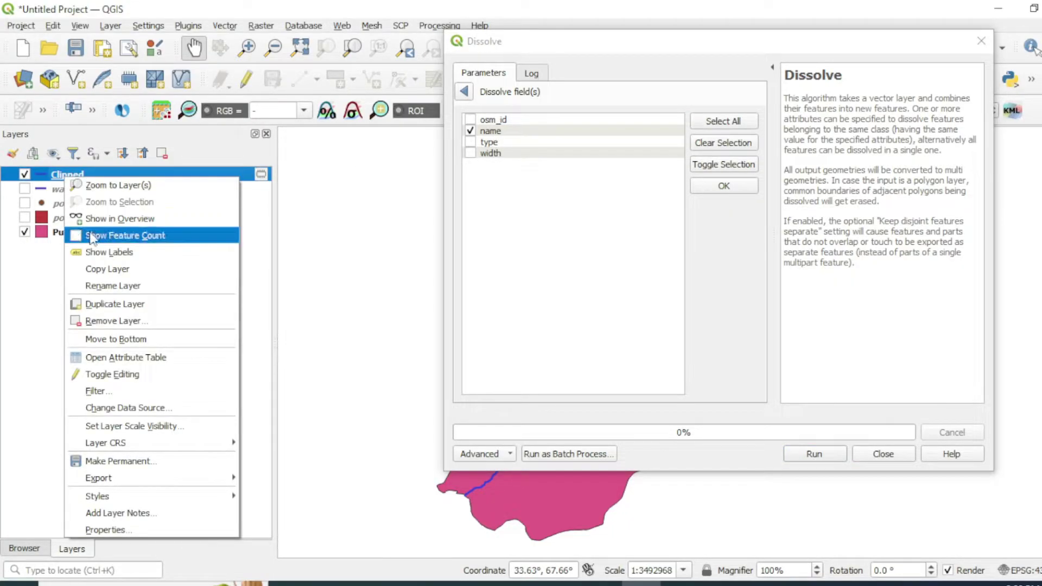
{"action": "left_click", "coordinate": [114, 357]}
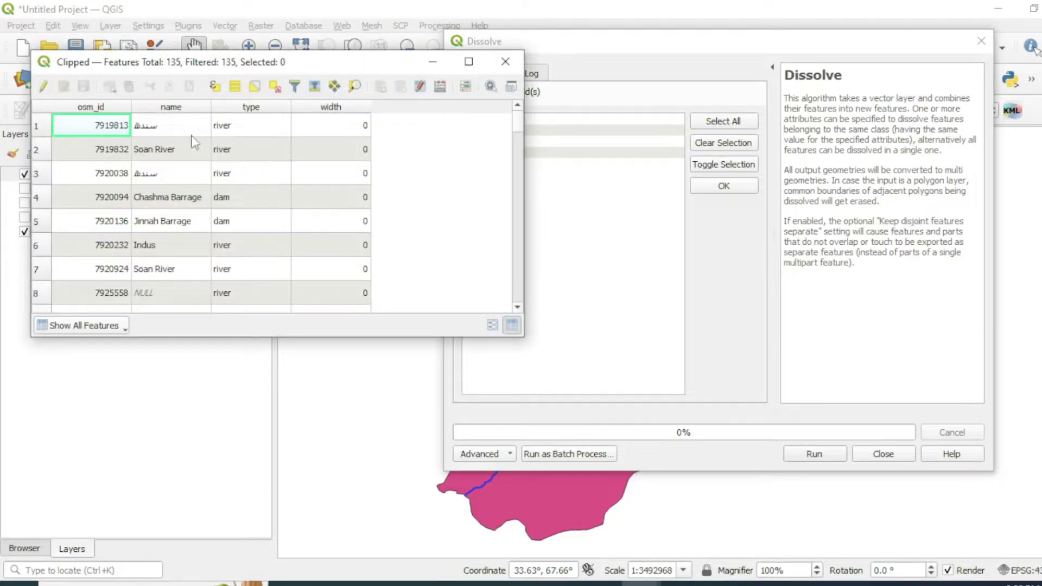
{"action": "left_click", "coordinate": [148, 130]}
{"action": "left_click", "coordinate": [151, 175]}
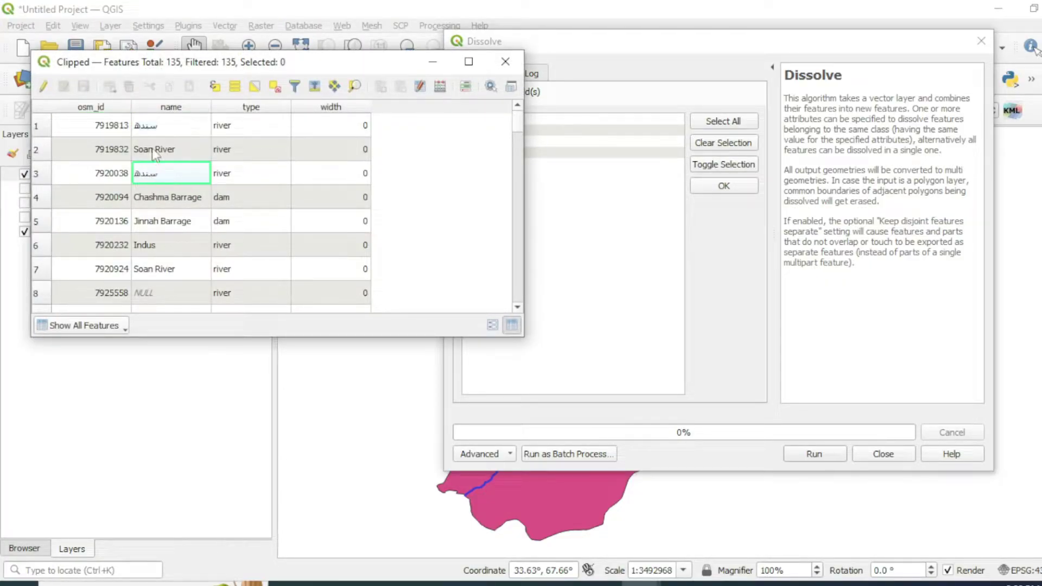
{"action": "left_click", "coordinate": [159, 134]}
{"action": "left_click", "coordinate": [157, 174]}
{"action": "scroll", "coordinate": [162, 209], "scroll_direction": "down", "scroll_amount": 10}
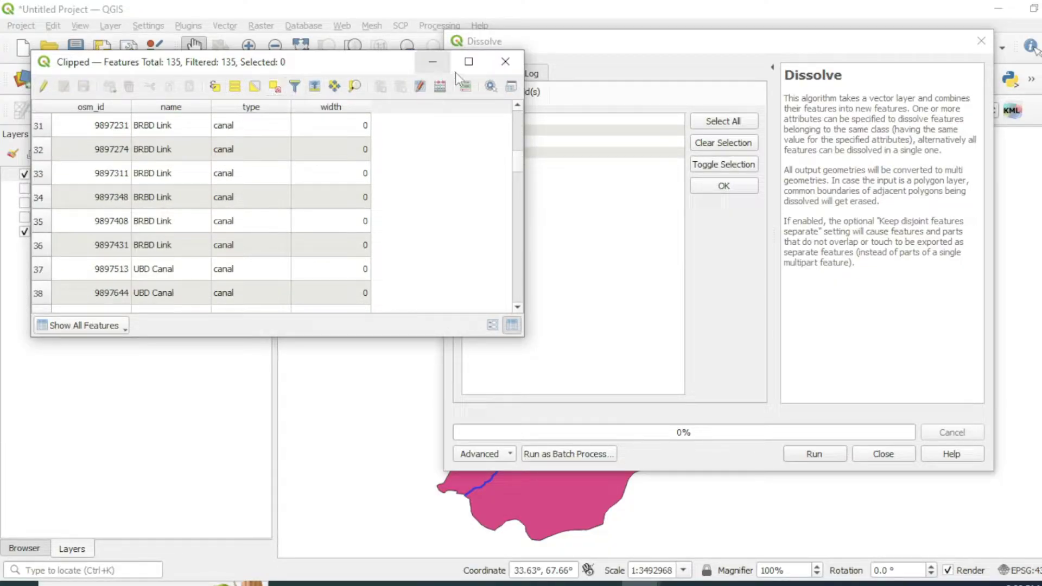
{"action": "left_click", "coordinate": [493, 66]}
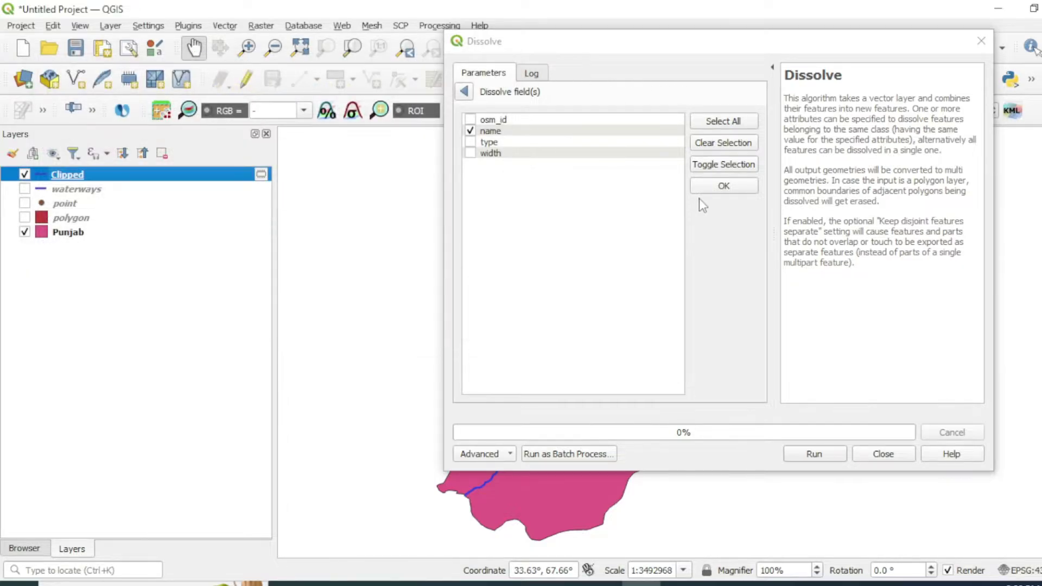
- Run the dissolve by name to a temporary layer and hide the Clipped layer
{"action": "left_click", "coordinate": [722, 187]}
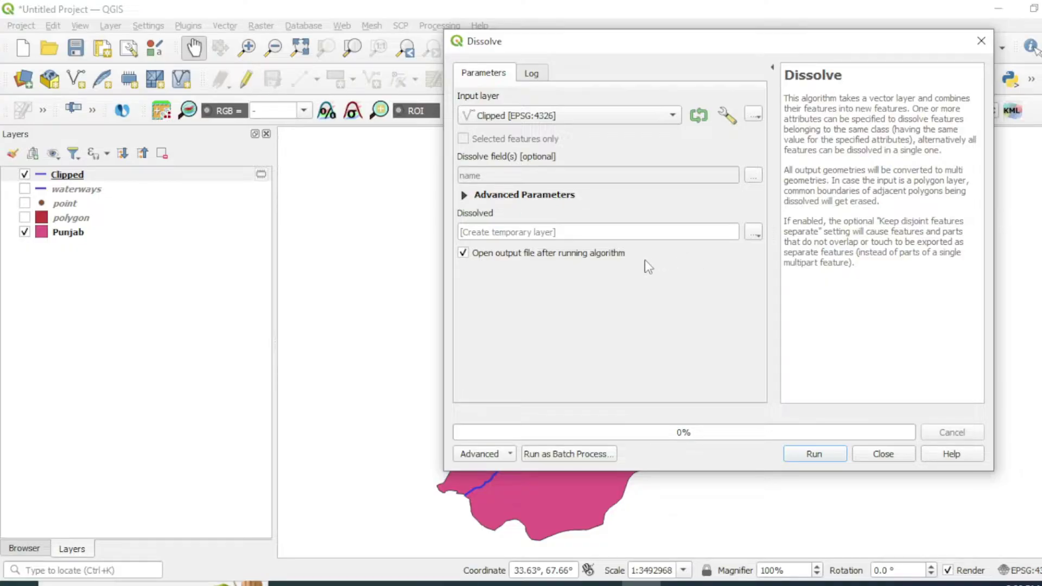
{"action": "left_click", "coordinate": [813, 454]}
{"action": "left_click", "coordinate": [884, 454]}
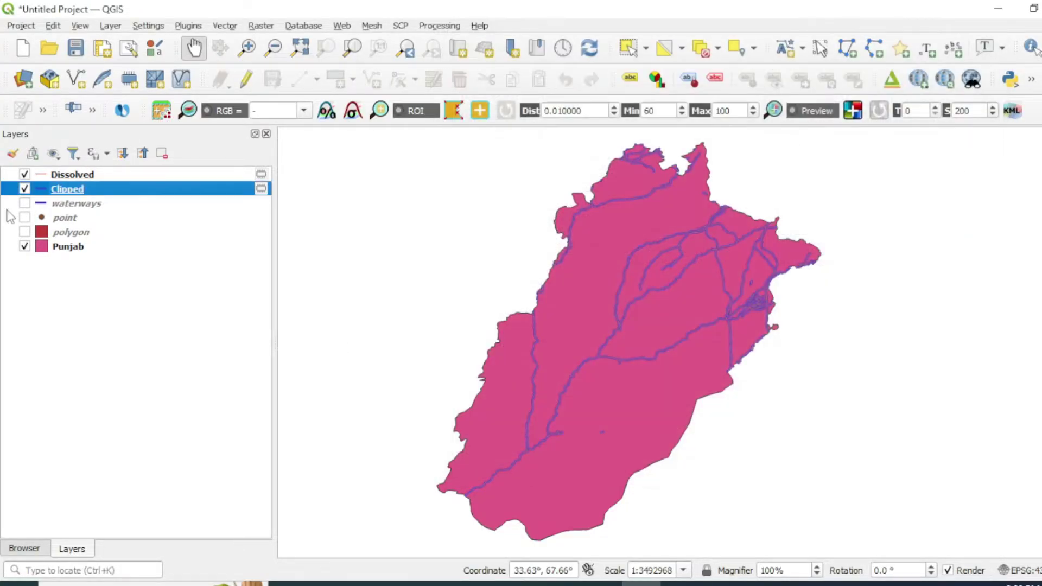
{"action": "left_click", "coordinate": [25, 189]}
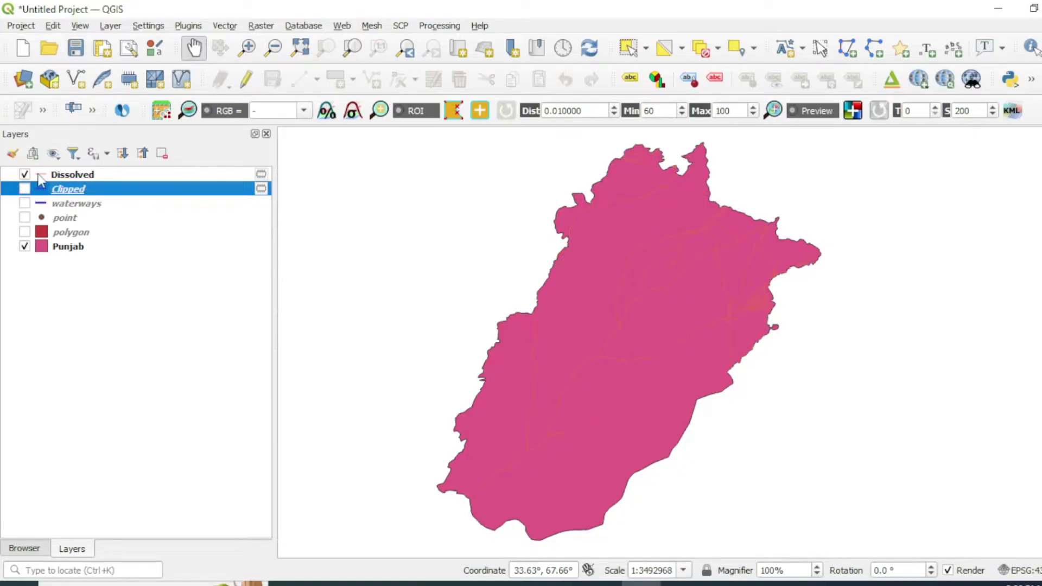
- Style the Dissolved layer's lines in blue with a width of 0.66 millimetres
{"action": "left_click", "coordinate": [39, 175]}
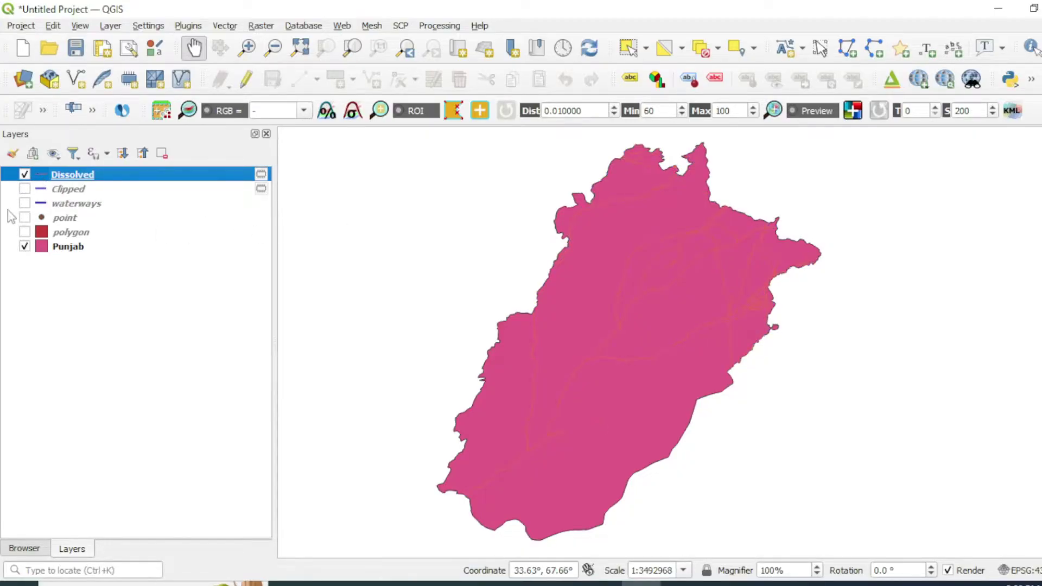
{"action": "double_click", "coordinate": [123, 178]}
{"action": "left_click", "coordinate": [889, 186]}
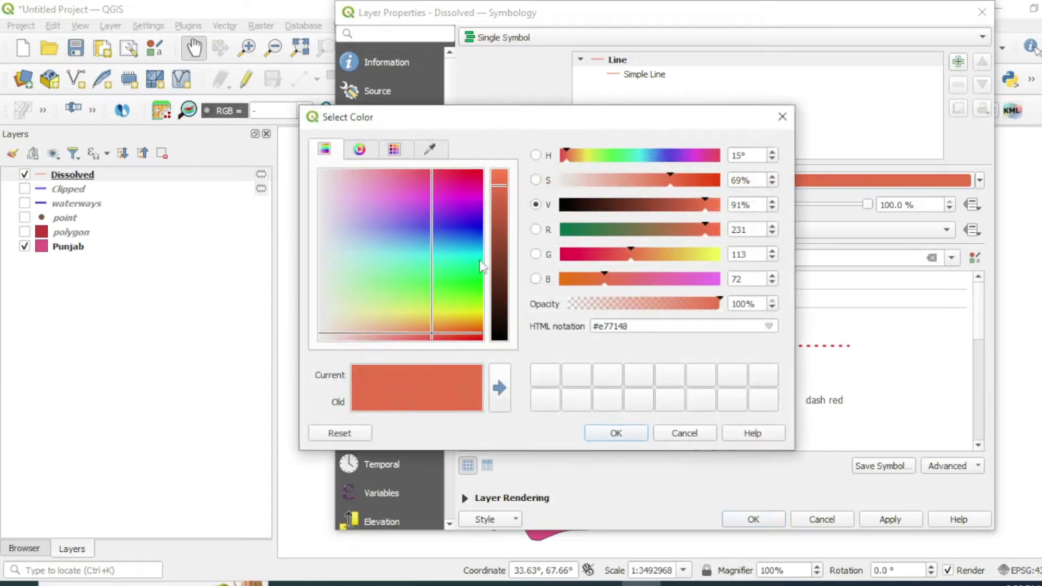
{"action": "left_click_drag", "start_coordinate": [484, 267], "coordinate": [473, 229]}
{"action": "left_click", "coordinate": [615, 433]}
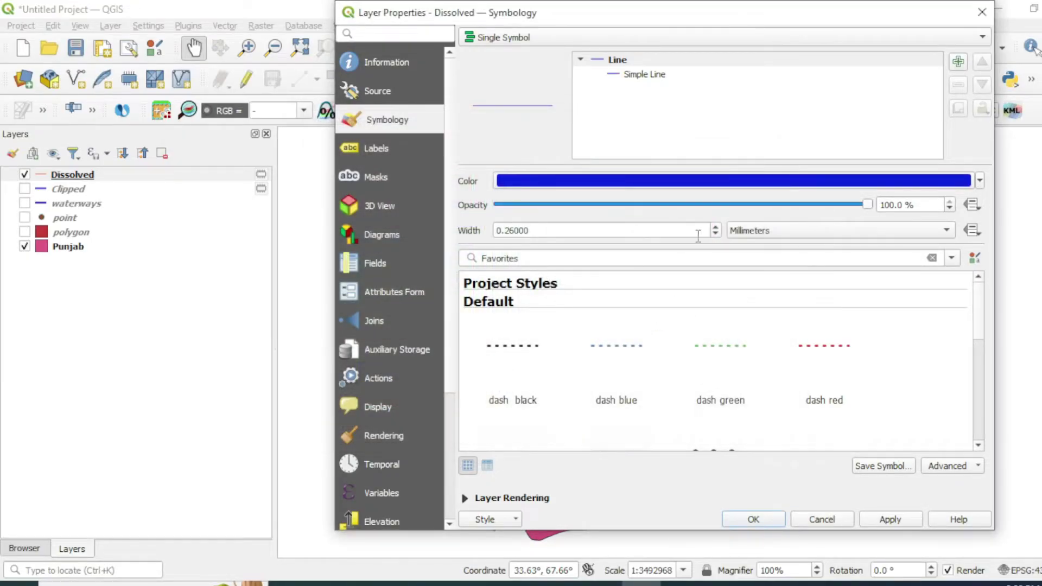
{"action": "left_click", "coordinate": [716, 227]}
{"action": "left_click", "coordinate": [716, 227]}
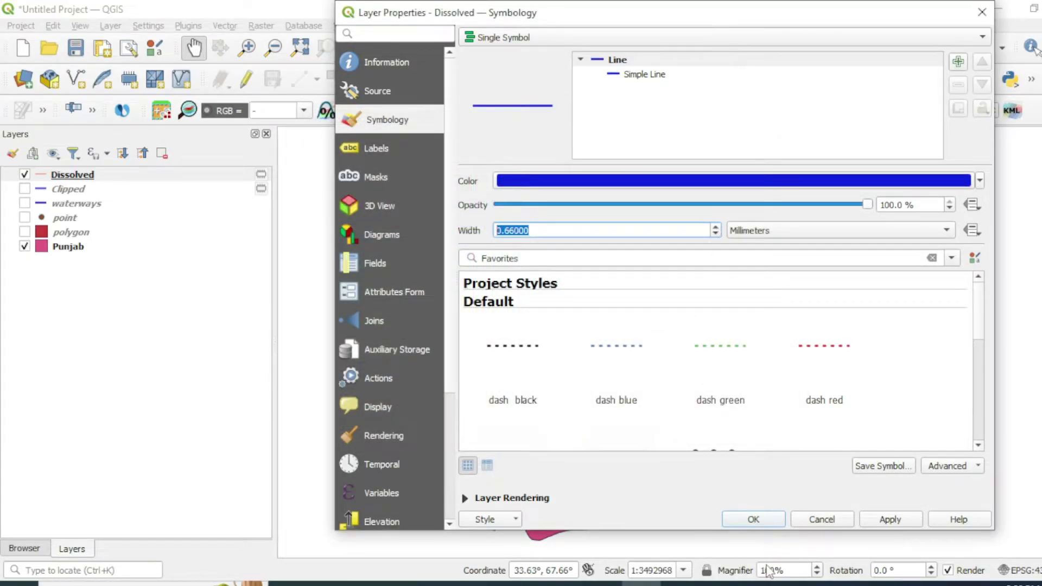
{"action": "left_click", "coordinate": [754, 519]}
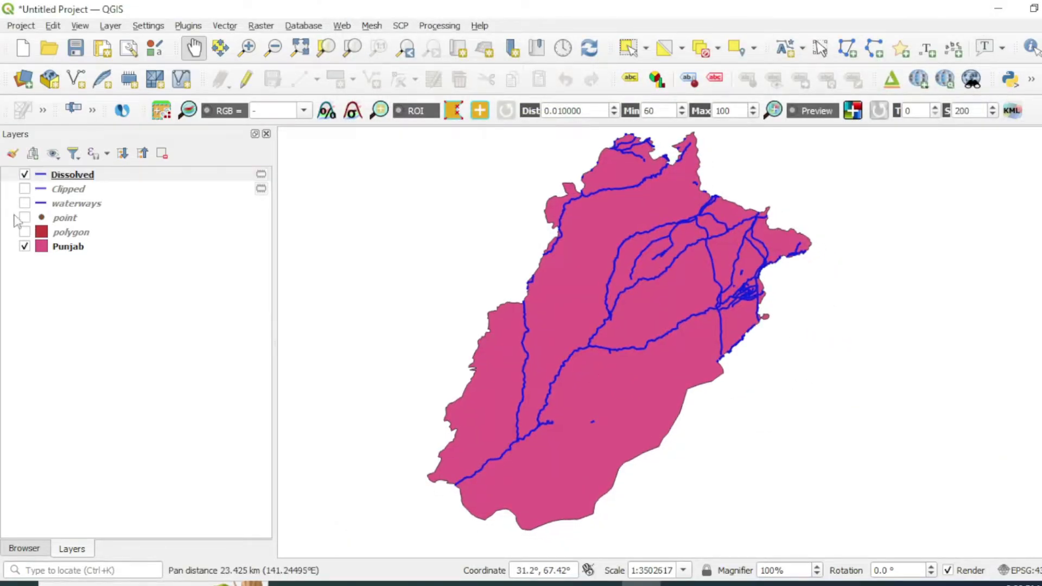
- Inspect the Dissolved layer's attribute table, selecting the river record in row 34 and the Jhelum River record in row 10
{"action": "left_click", "coordinate": [73, 174]}
{"action": "right_click", "coordinate": [72, 175]}
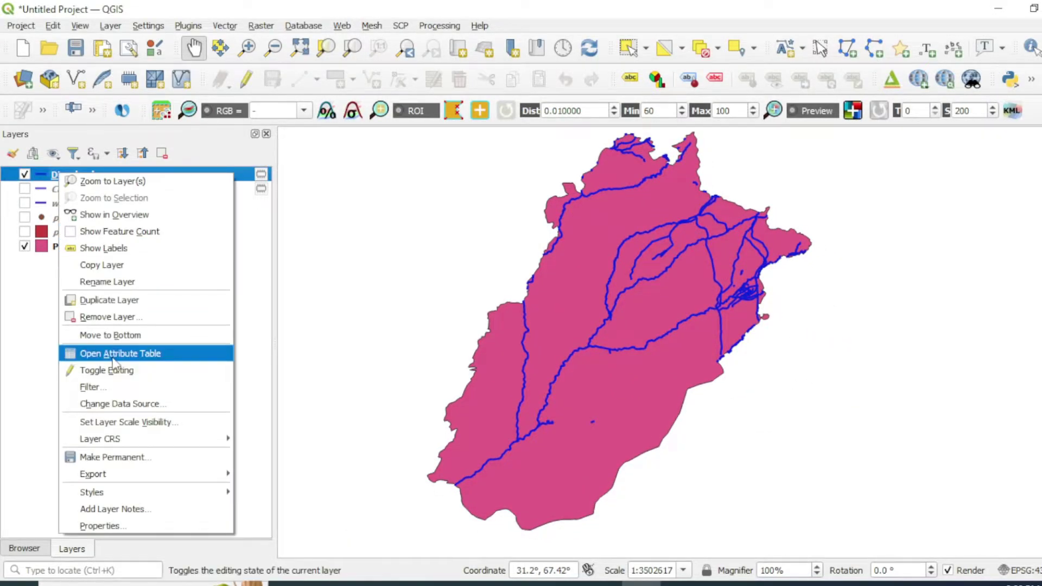
{"action": "left_click", "coordinate": [117, 352]}
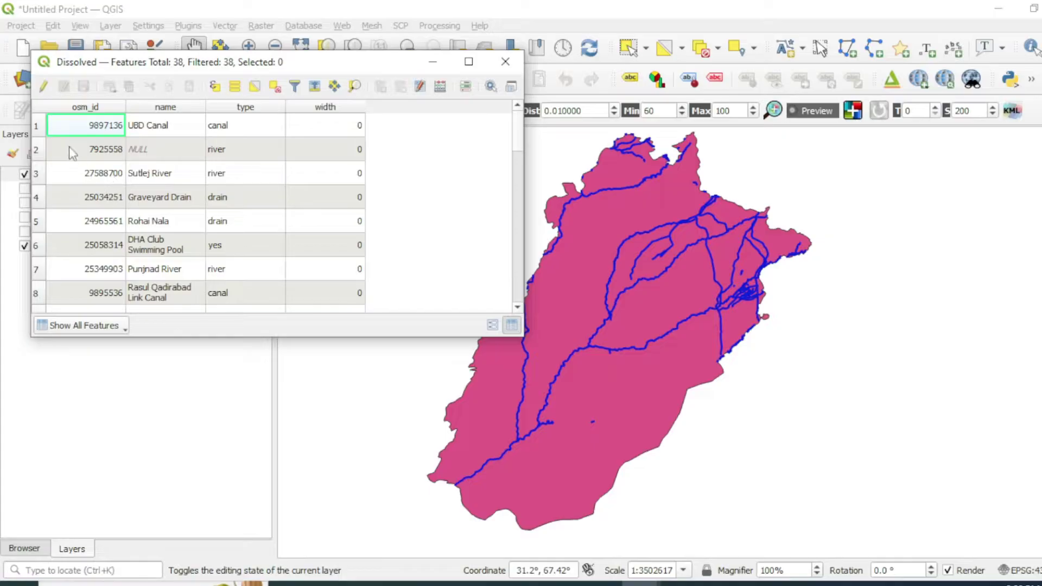
{"action": "scroll", "coordinate": [53, 218], "scroll_direction": "down", "scroll_amount": 2}
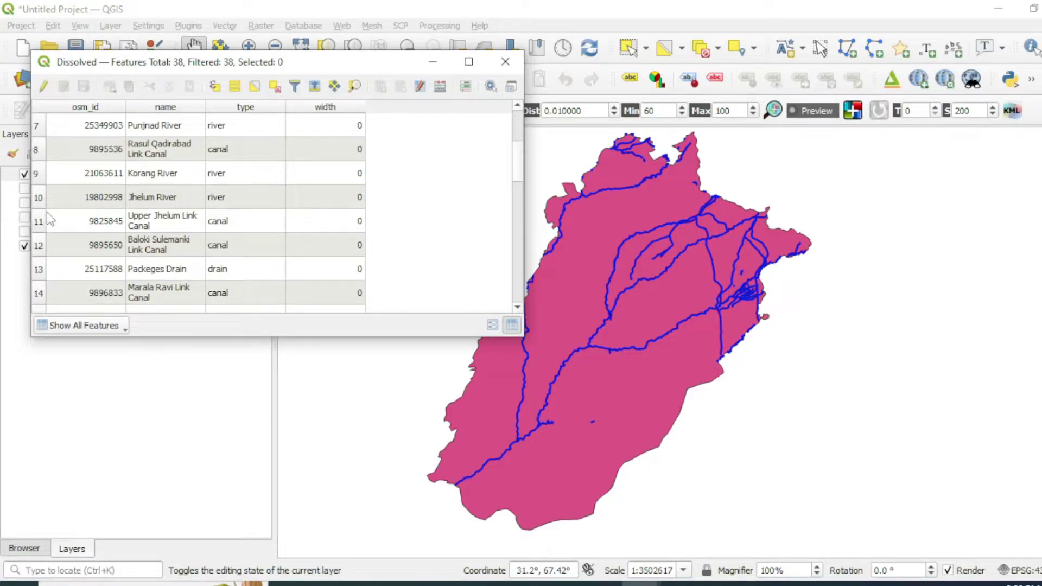
{"action": "scroll", "coordinate": [47, 212], "scroll_direction": "down", "scroll_amount": 8}
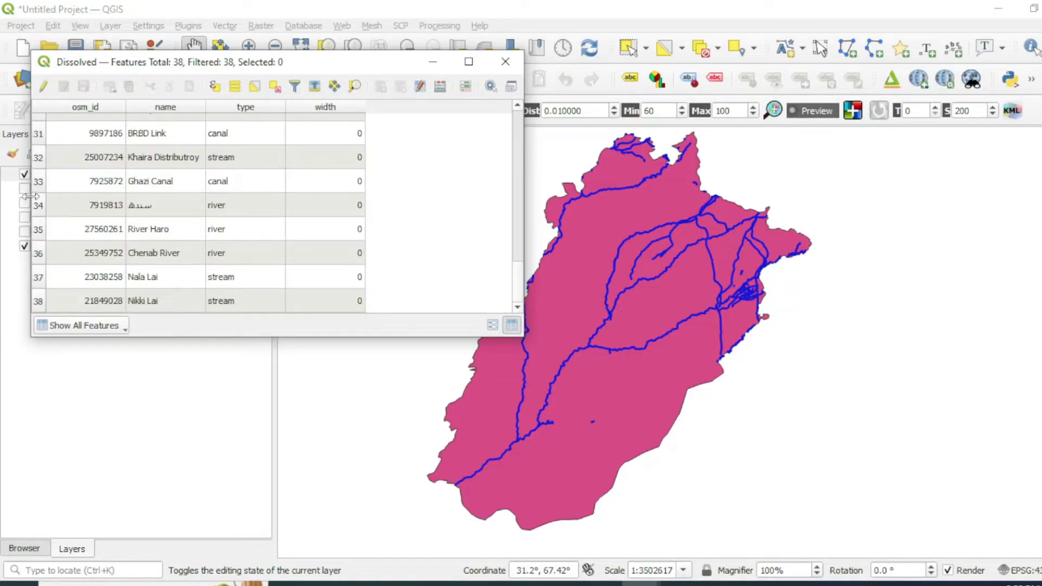
{"action": "left_click", "coordinate": [37, 209]}
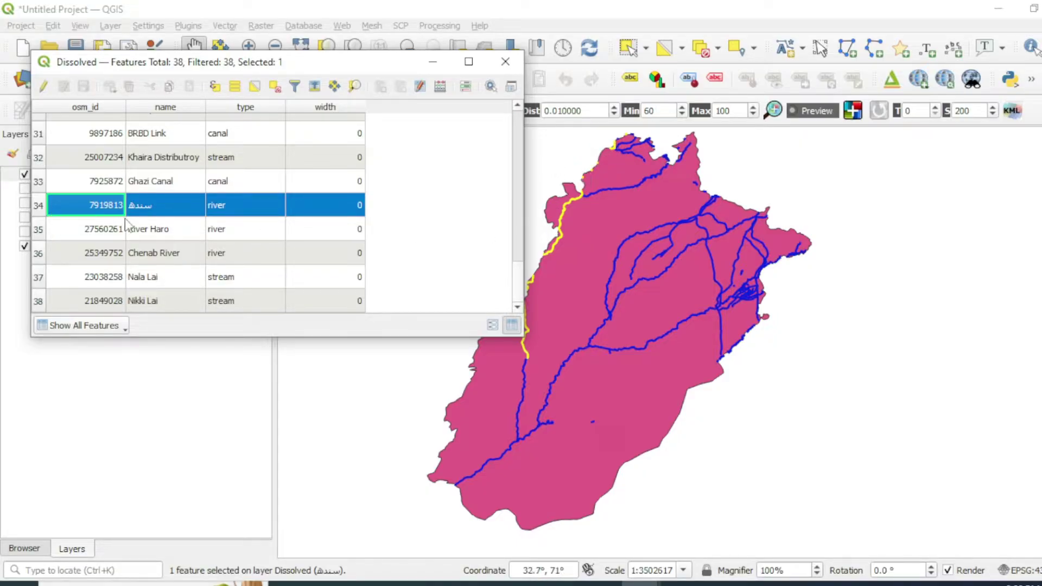
{"action": "scroll", "coordinate": [103, 228], "scroll_direction": "up", "scroll_amount": 8}
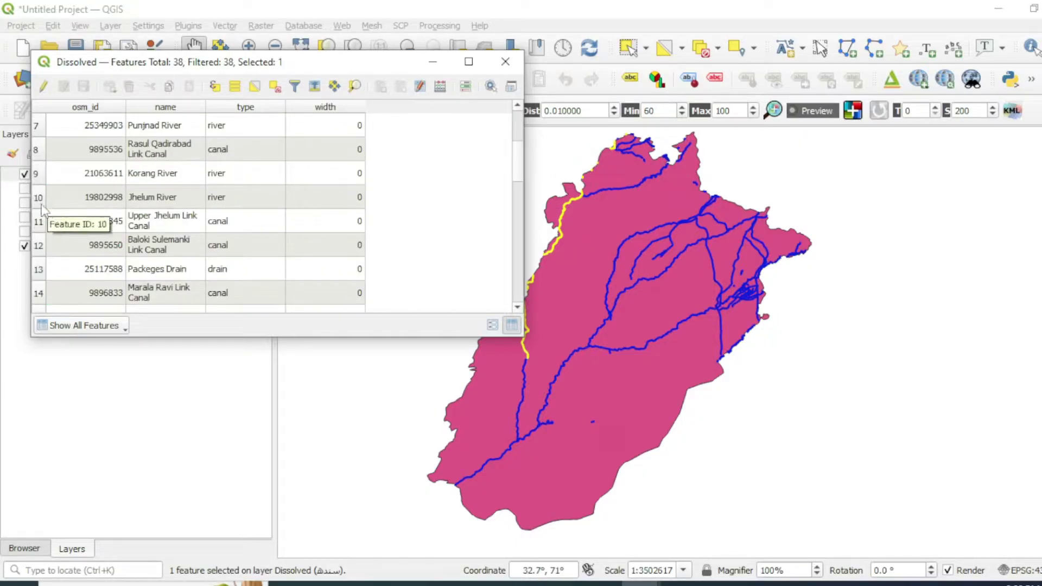
{"action": "left_click", "coordinate": [39, 198]}
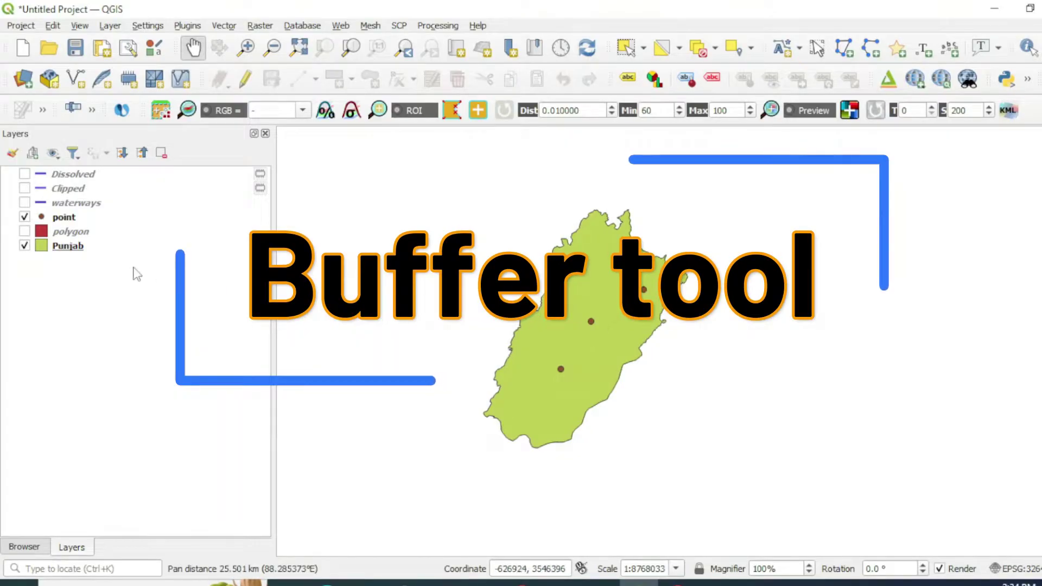
- Set the project coordinate reference system to WGS 84 / UTM zone 43N (EPSG:32643)
{"action": "left_click_drag", "start_coordinate": [626, 356], "coordinate": [624, 356]}
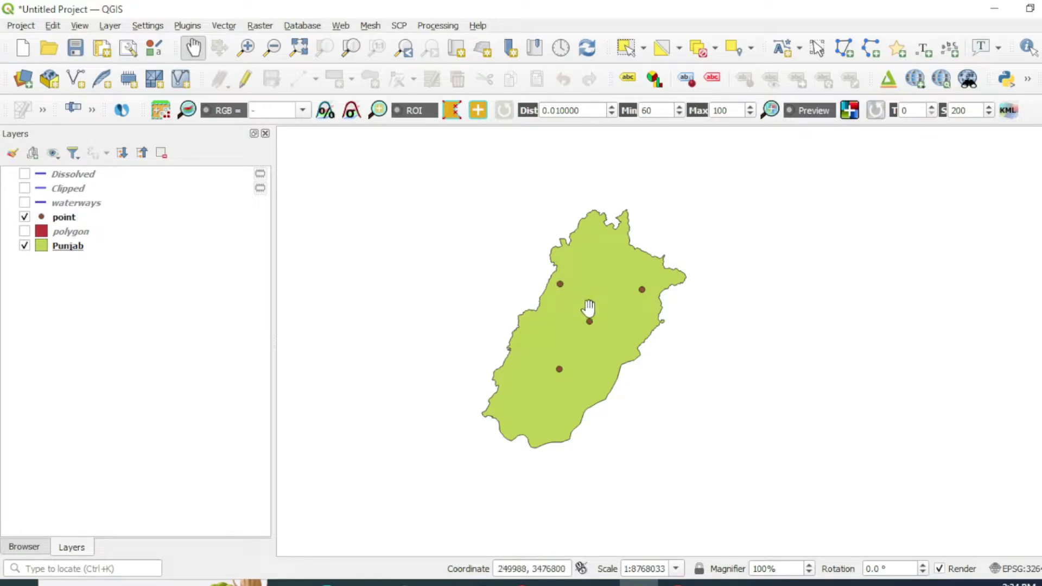
{"action": "left_click_drag", "start_coordinate": [573, 307], "coordinate": [574, 304]}
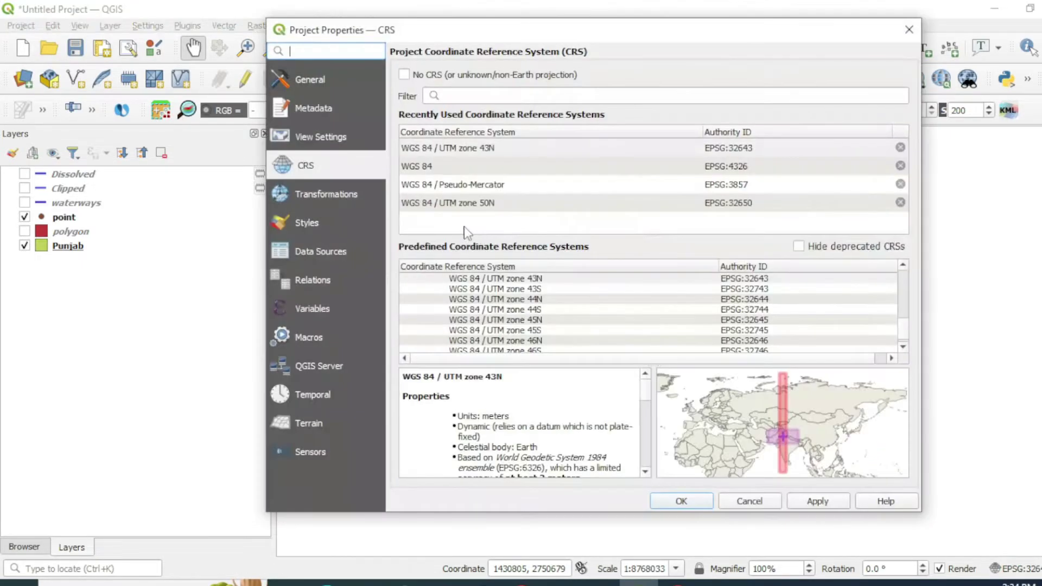
{"action": "left_click", "coordinate": [481, 149]}
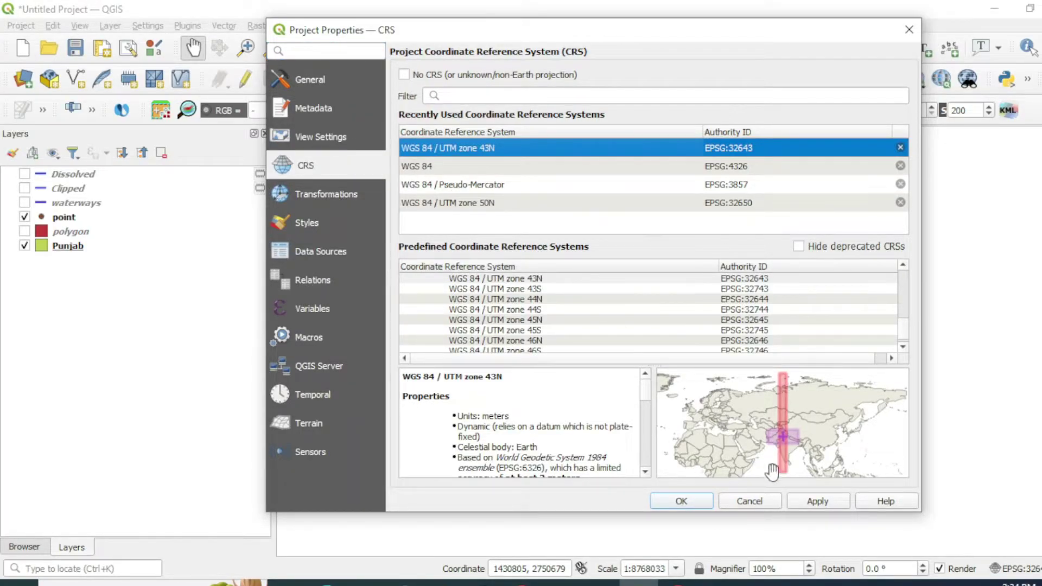
{"action": "left_click", "coordinate": [811, 500]}
{"action": "left_click", "coordinate": [681, 501]}
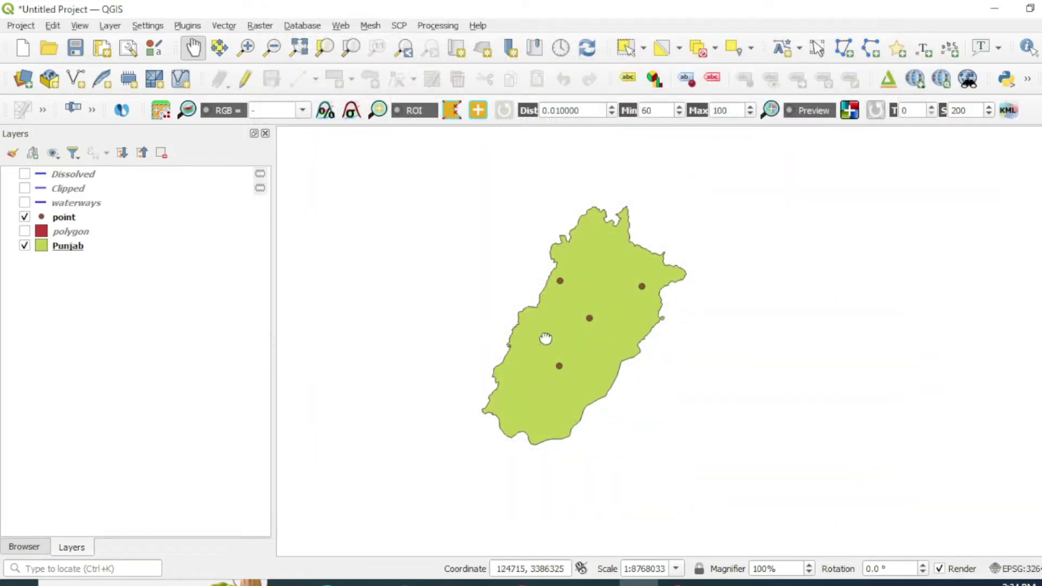
{"action": "left_click_drag", "start_coordinate": [547, 342], "coordinate": [548, 337]}
- Export the Punjab layer as ESRI Shapefile projPunjab.shp in EPSG:32643 - WGS 84 / UTM zone 43N and hide the original Punjab layer
{"action": "right_click", "coordinate": [64, 250]}
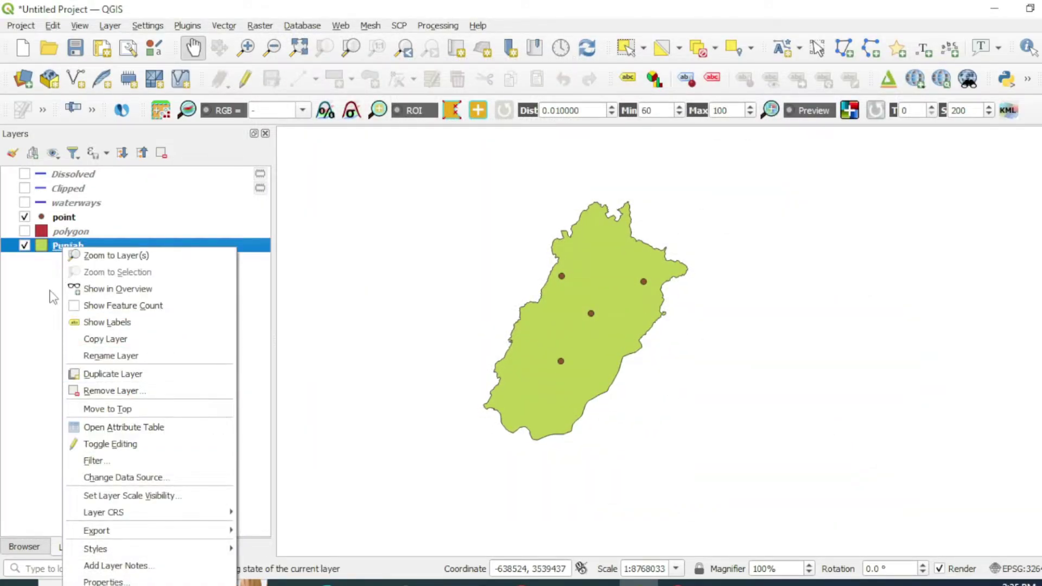
{"action": "left_click", "coordinate": [52, 298]}
{"action": "right_click", "coordinate": [74, 248]}
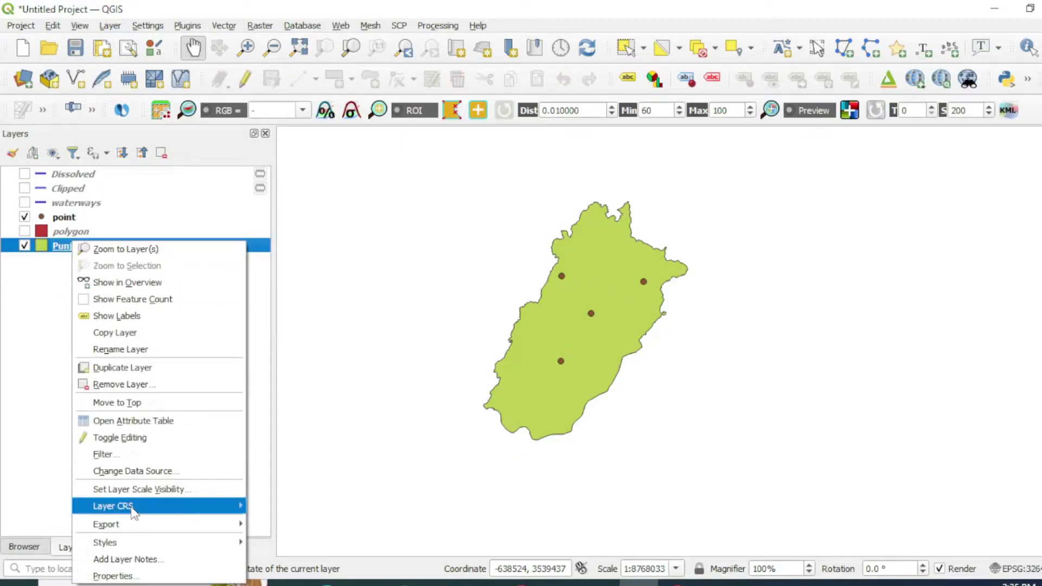
{"action": "mouse_move", "coordinate": [137, 522]}
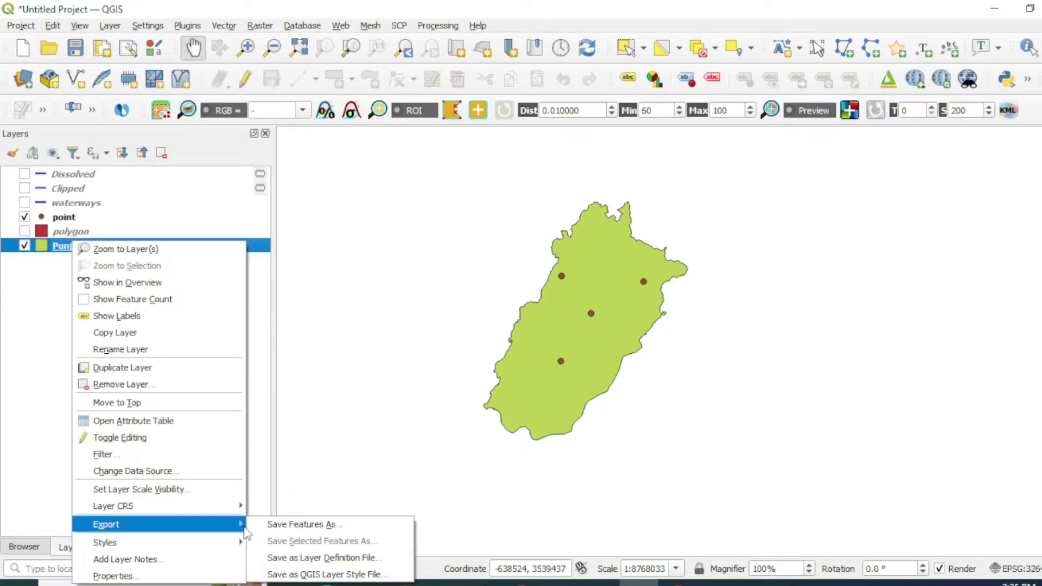
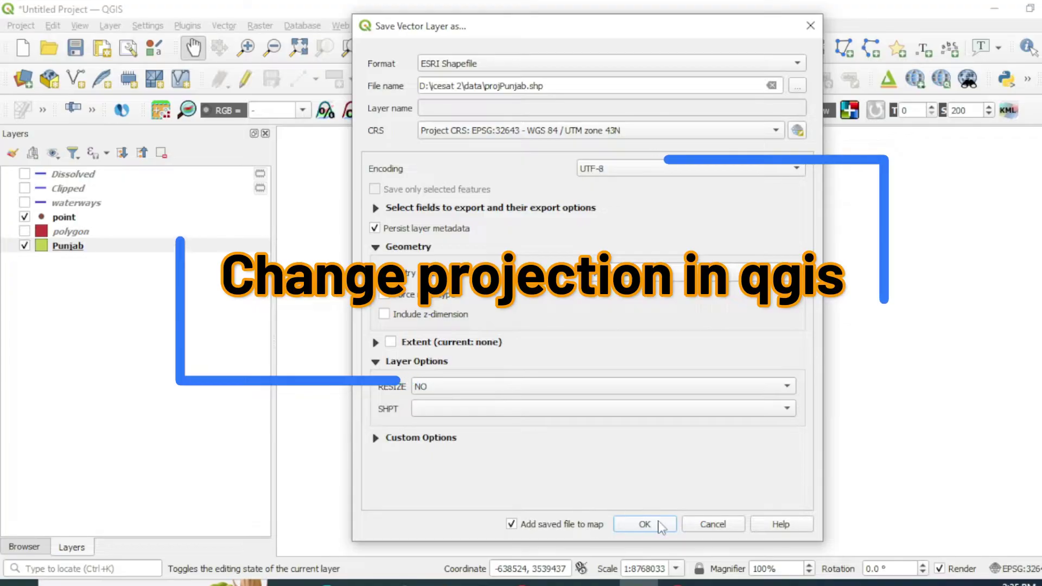
{"action": "left_click", "coordinate": [654, 525]}
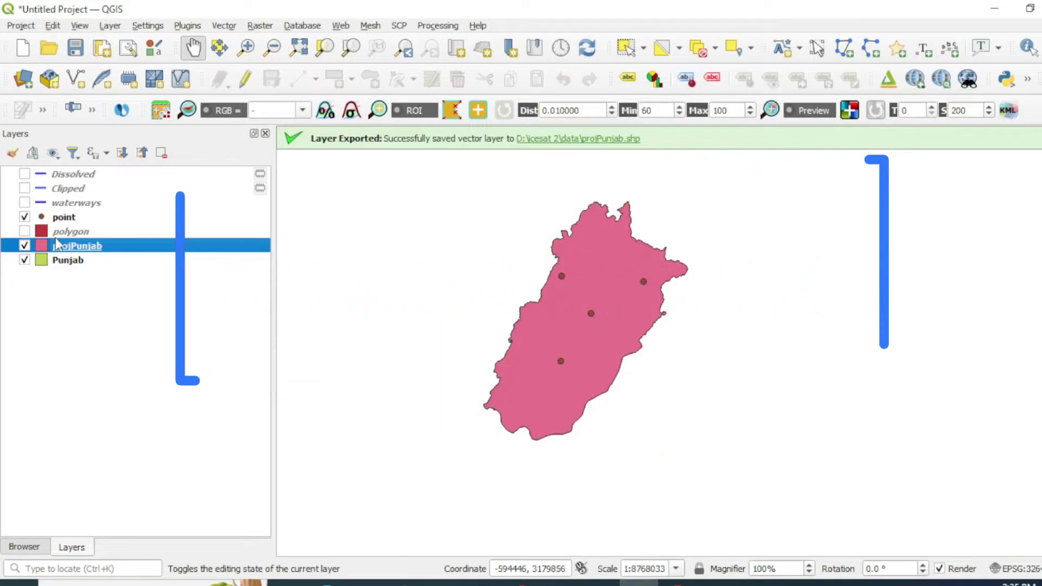
{"action": "left_click", "coordinate": [24, 260]}
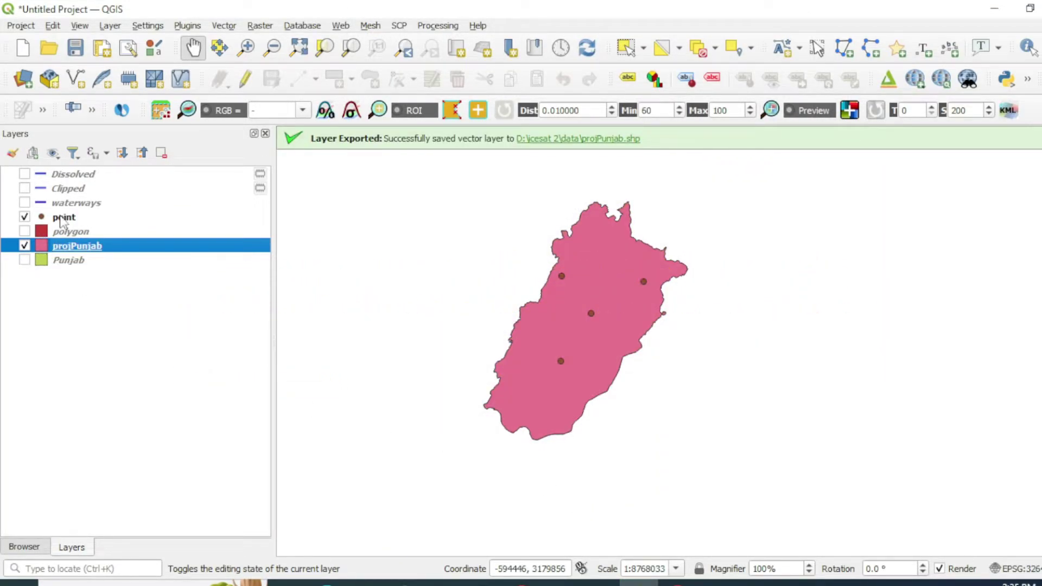
- Export the point layer as ESRI Shapefile projpoint in the project CRS EPSG:32643 and hide the original point layer
{"action": "right_click", "coordinate": [59, 216]}
{"action": "mouse_move", "coordinate": [162, 519]}
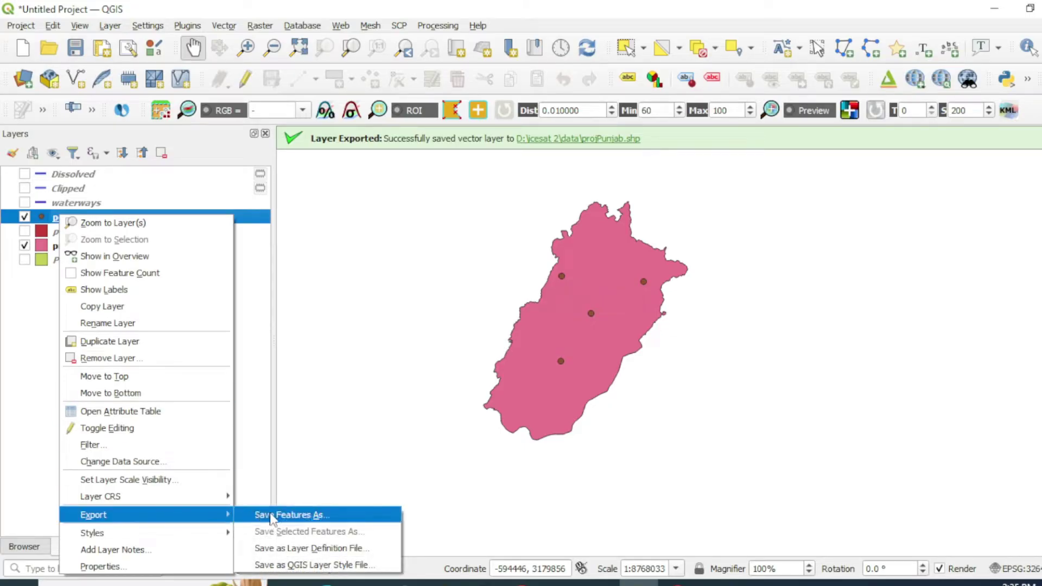
{"action": "left_click", "coordinate": [252, 515]}
{"action": "left_click", "coordinate": [504, 132]}
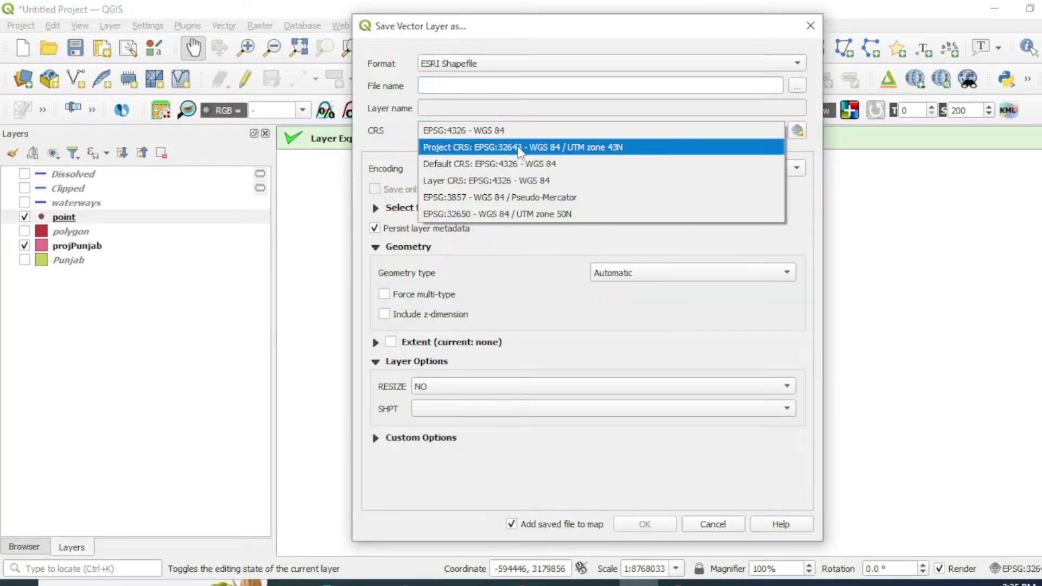
{"action": "left_click", "coordinate": [508, 147]}
{"action": "left_click", "coordinate": [761, 63]}
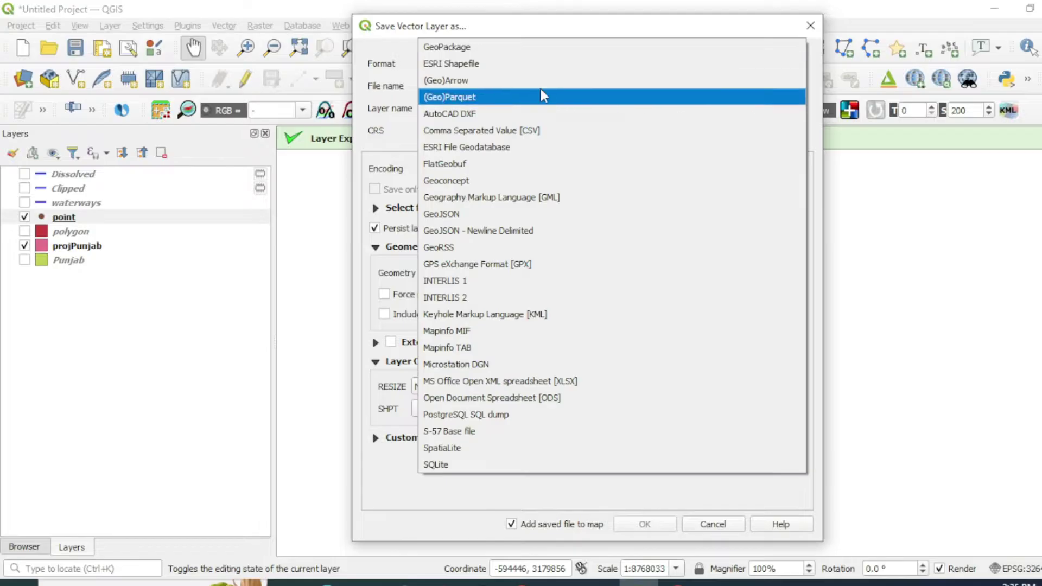
{"action": "left_click", "coordinate": [467, 64]}
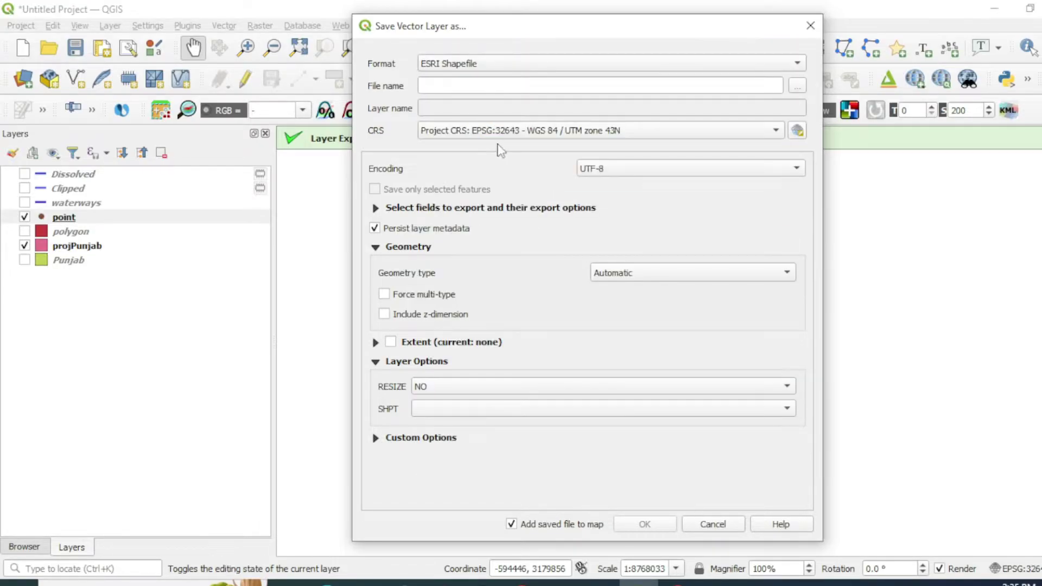
{"action": "left_click", "coordinate": [793, 89]}
{"action": "type", "text": "projpoint"}
{"action": "left_click", "coordinate": [760, 386]}
{"action": "left_click", "coordinate": [646, 524]}
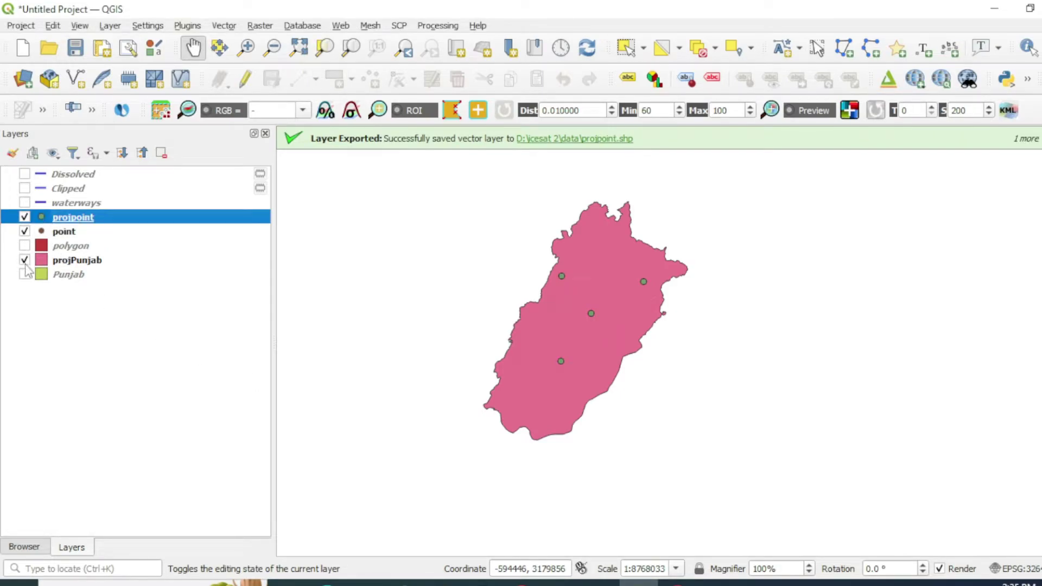
{"action": "left_click", "coordinate": [24, 232]}
- Set up a Buffer of the projpoint layer with a distance of 20 miles
{"action": "left_click_drag", "start_coordinate": [601, 307], "coordinate": [604, 316]}
{"action": "scroll", "coordinate": [586, 304], "scroll_direction": "down", "scroll_amount": 1}
{"action": "scroll", "coordinate": [586, 307], "scroll_direction": "up", "scroll_amount": 1}
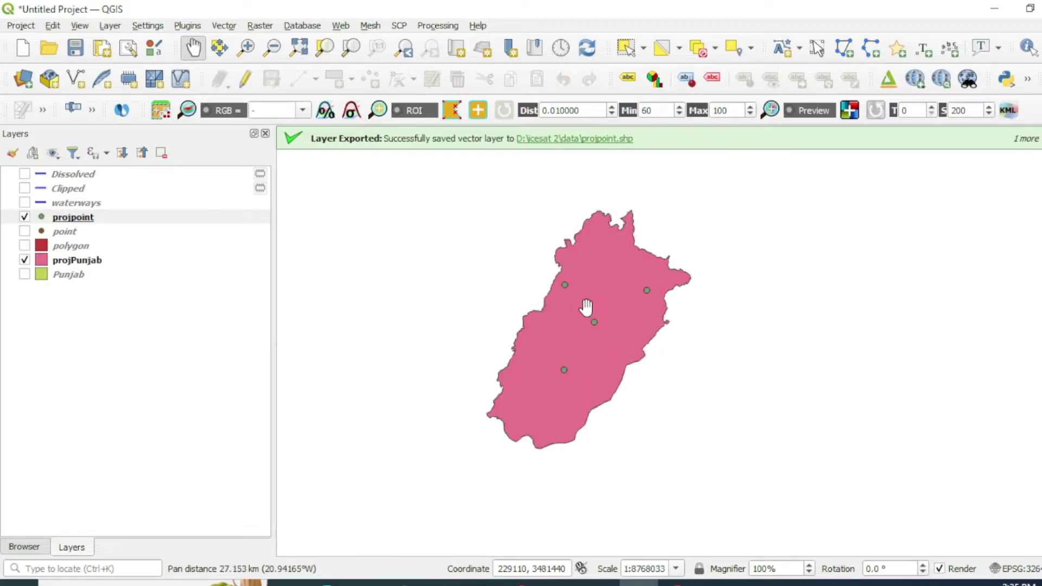
{"action": "scroll", "coordinate": [587, 306], "scroll_direction": "up", "scroll_amount": 1}
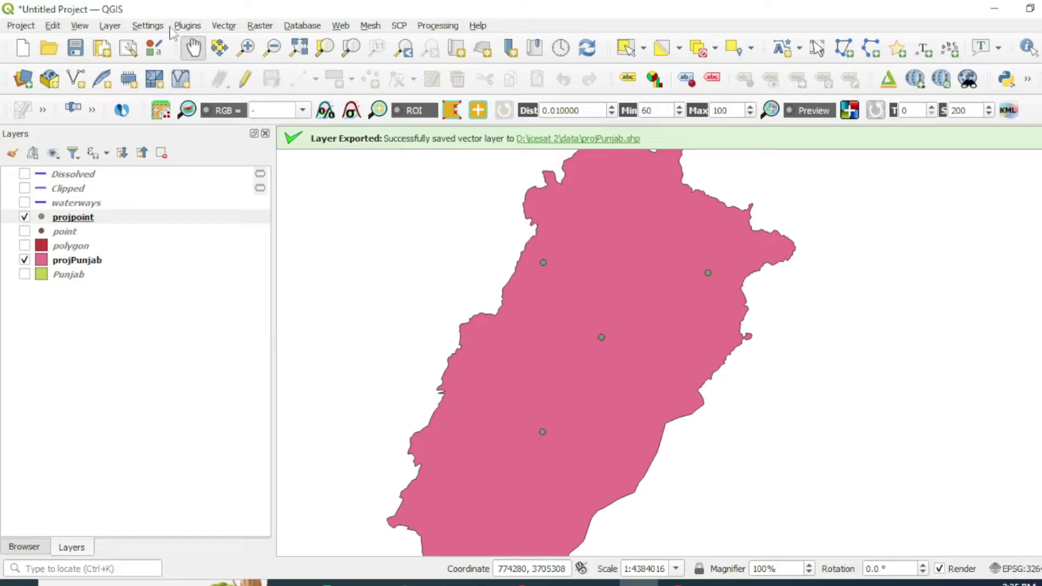
{"action": "left_click", "coordinate": [224, 25]}
{"action": "mouse_move", "coordinate": [289, 62]}
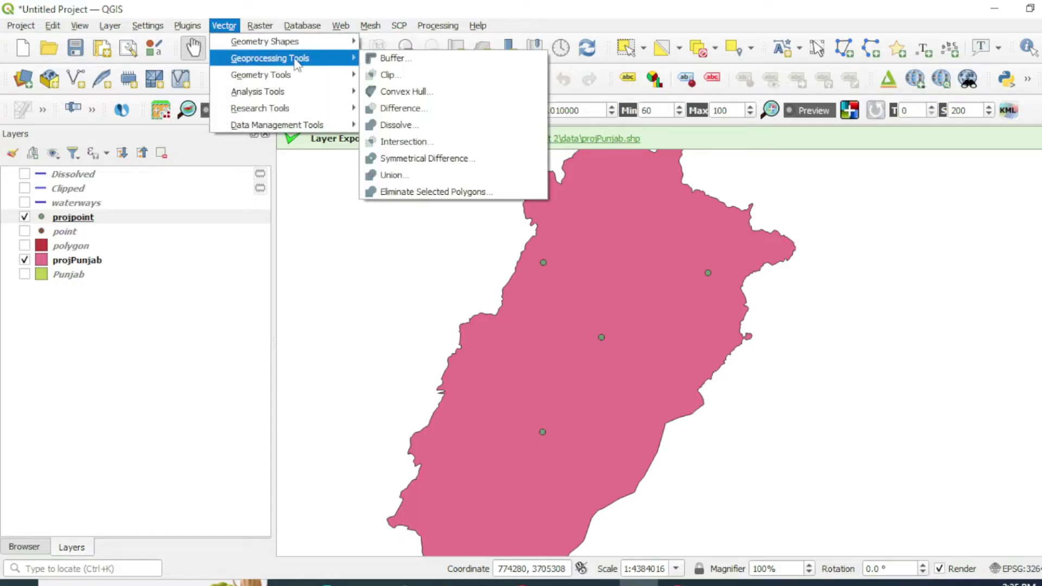
{"action": "left_click", "coordinate": [393, 58]}
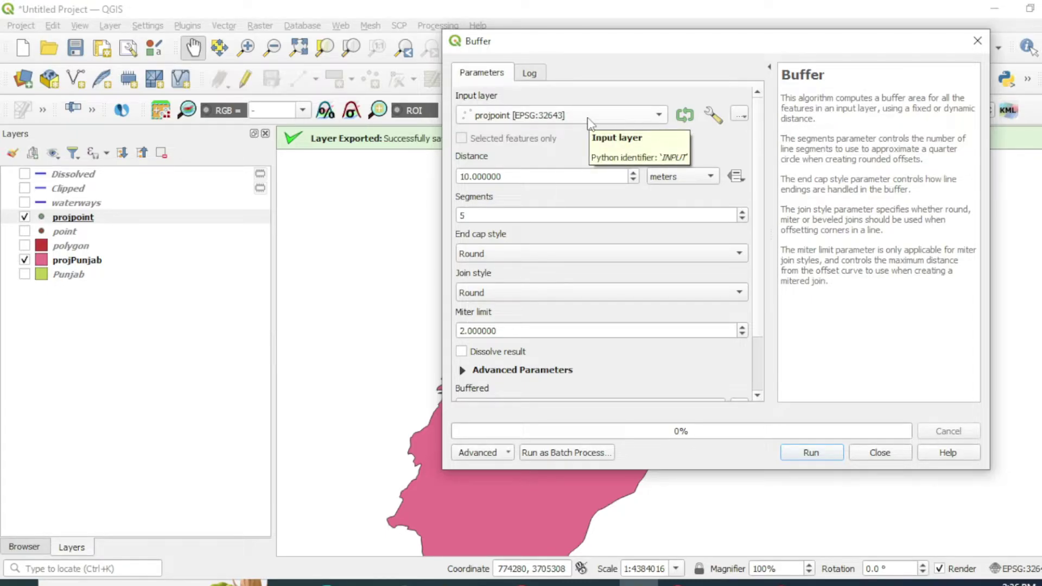
{"action": "left_click", "coordinate": [667, 177]}
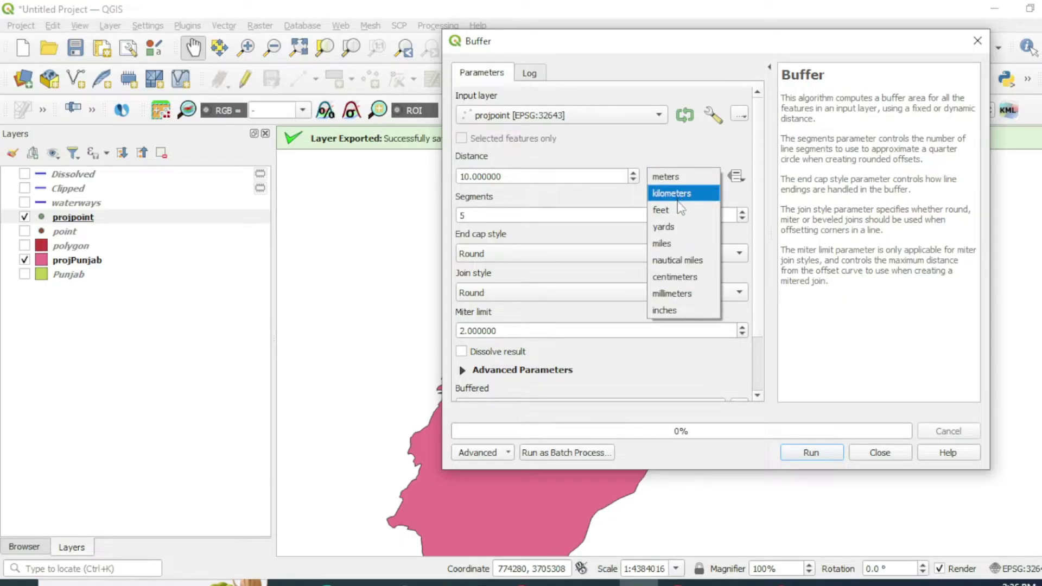
{"action": "left_click", "coordinate": [673, 245]}
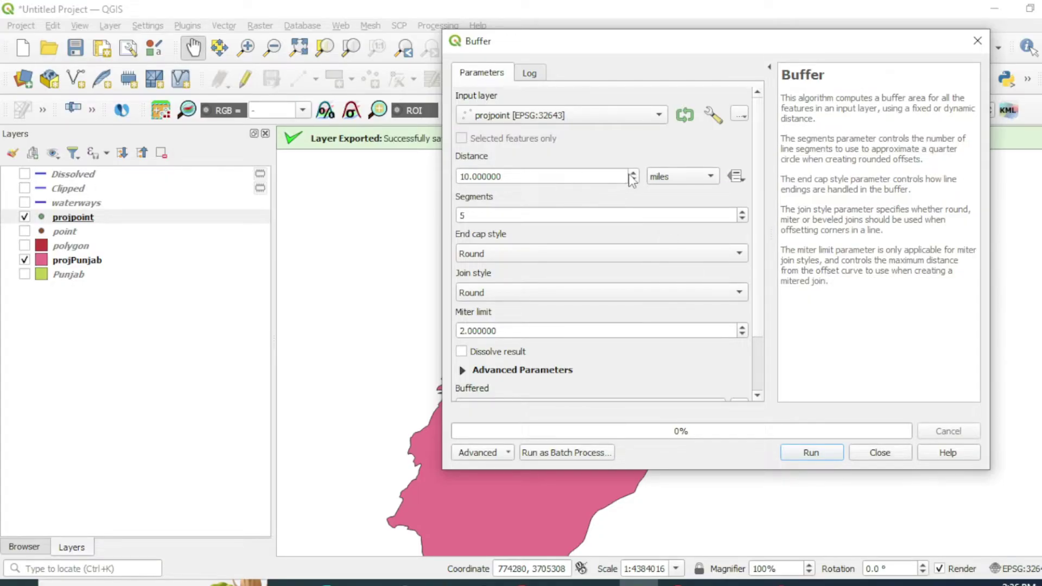
{"action": "left_click", "coordinate": [470, 177]}
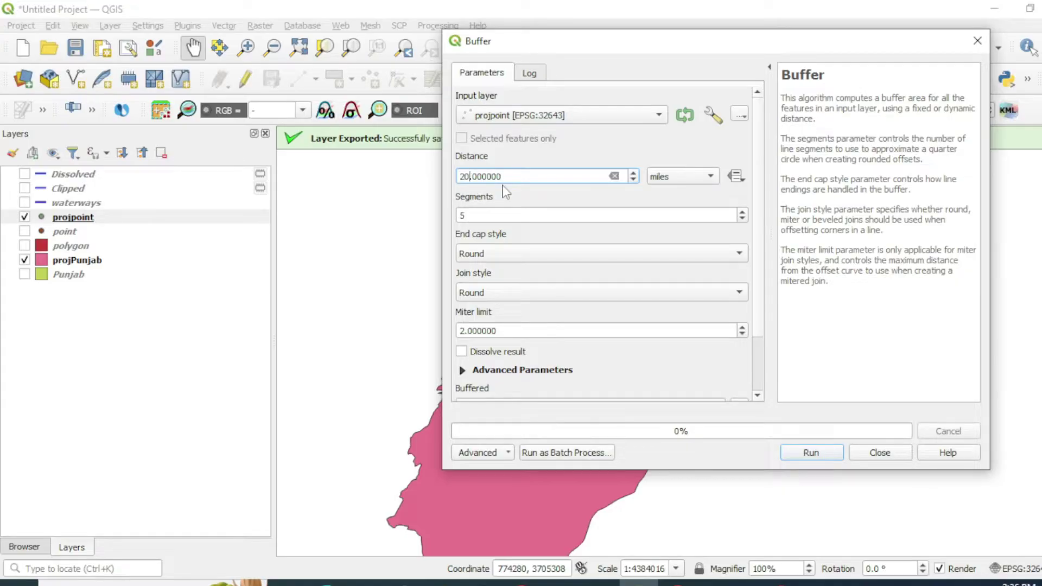
{"action": "left_click", "coordinate": [581, 163]}
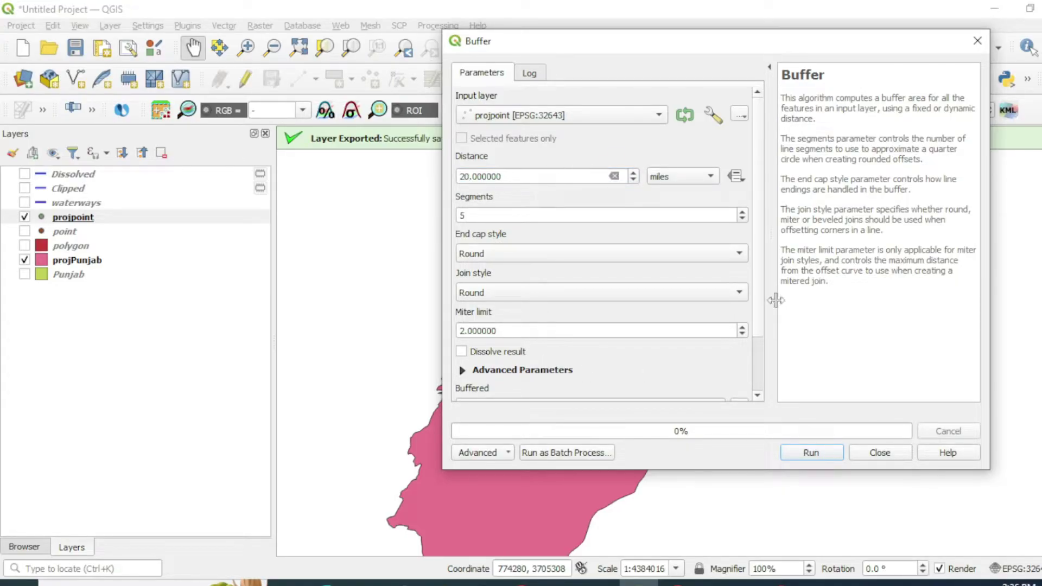
- Run the buffer with round joins to a temporary layer and move the projpoint layer above Buffered
{"action": "scroll", "coordinate": [759, 321], "scroll_direction": "down", "scroll_amount": 1}
{"action": "scroll", "coordinate": [759, 321], "scroll_direction": "up", "scroll_amount": 1}
{"action": "left_click", "coordinate": [739, 294]}
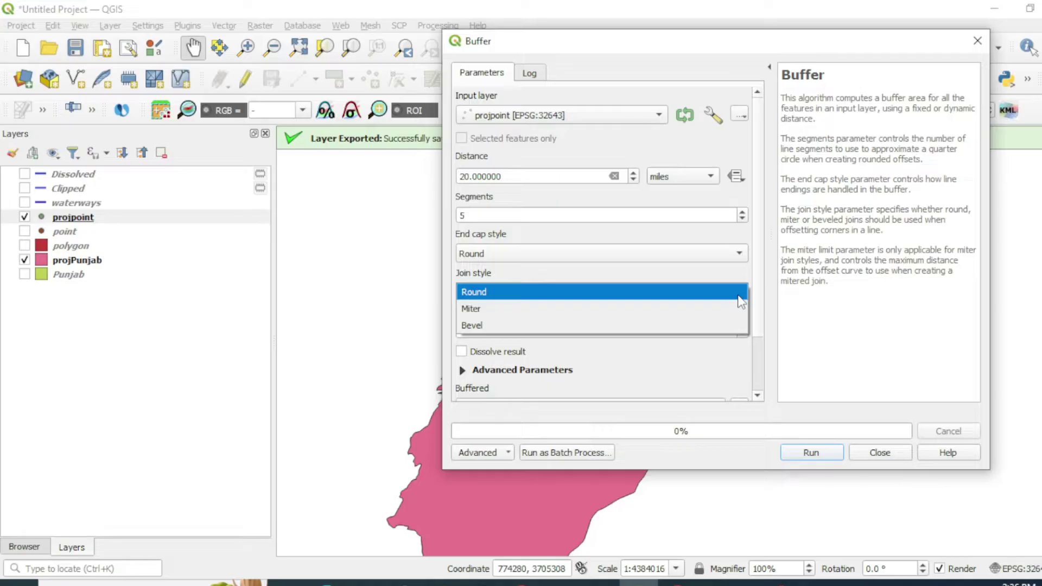
{"action": "left_click", "coordinate": [739, 297]}
{"action": "scroll", "coordinate": [757, 288], "scroll_direction": "down", "scroll_amount": 3}
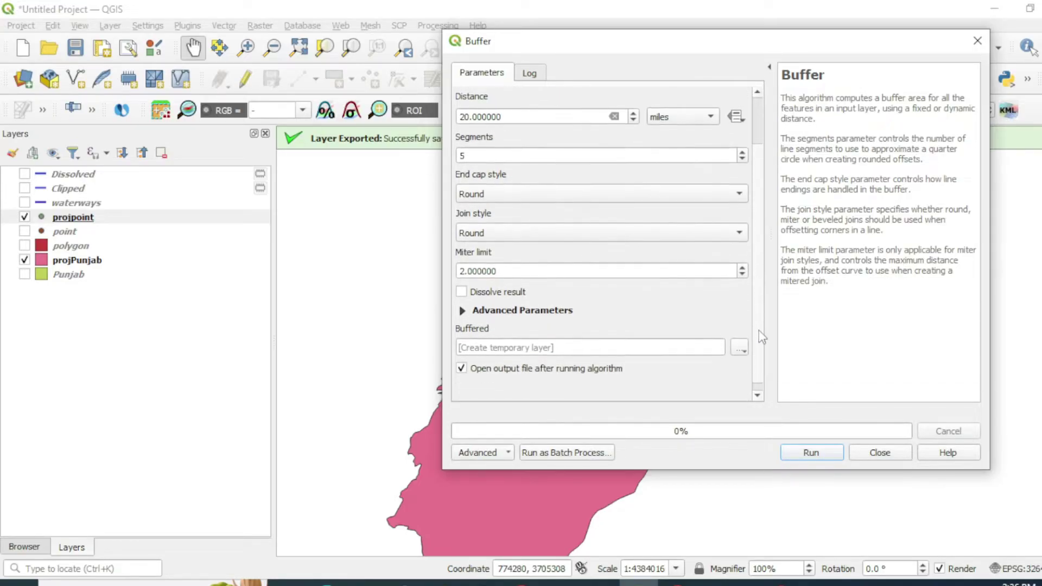
{"action": "left_click", "coordinate": [812, 453]}
{"action": "left_click", "coordinate": [891, 450]}
{"action": "left_click_drag", "start_coordinate": [616, 380], "coordinate": [609, 429]}
{"action": "left_click_drag", "start_coordinate": [57, 232], "coordinate": [71, 175]}
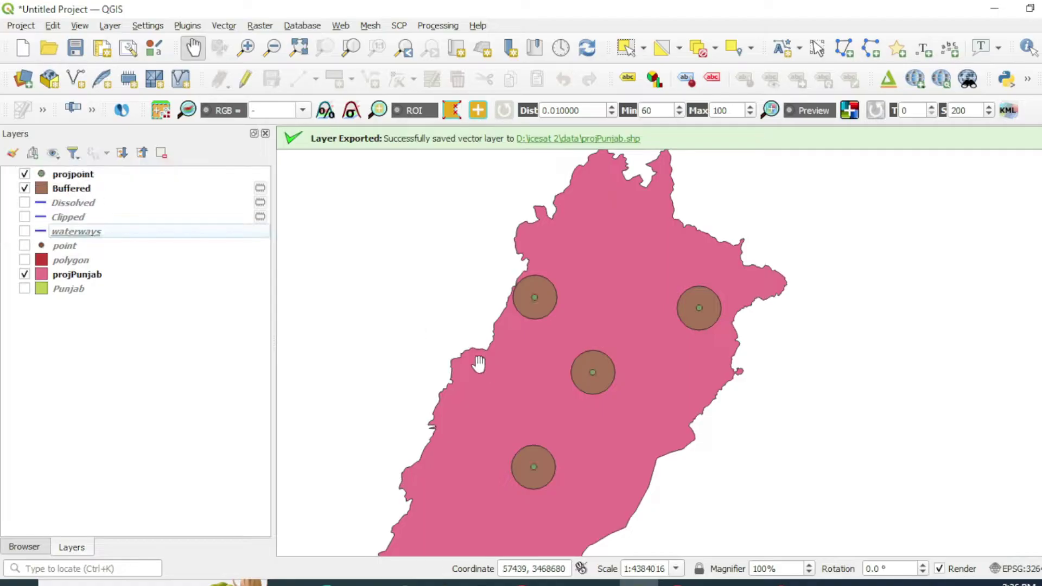
- Examine the buffer circles around the points on the map, closing in on the southernmost one
{"action": "left_click_drag", "start_coordinate": [528, 395], "coordinate": [530, 373]}
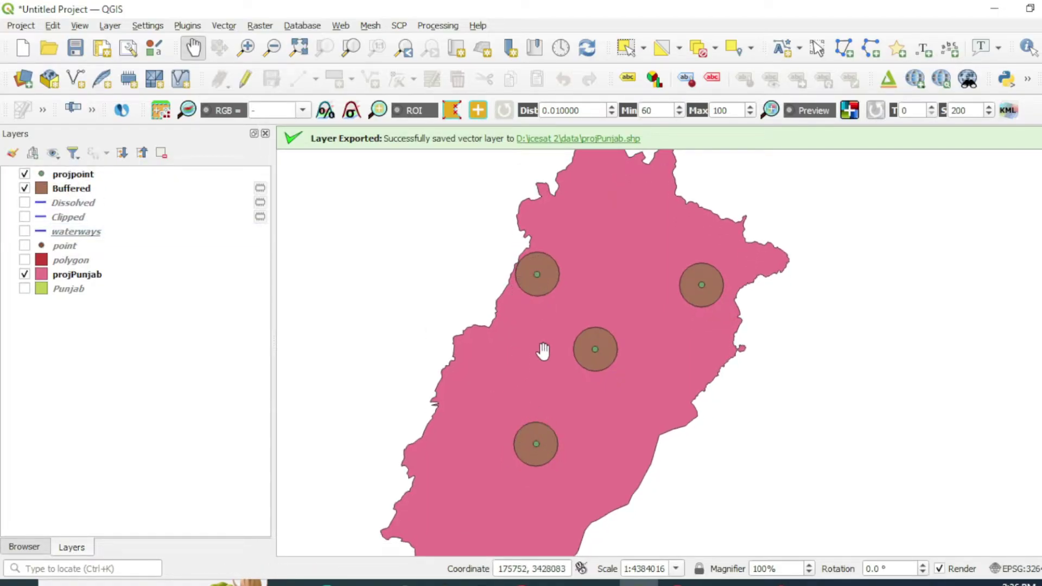
{"action": "scroll", "coordinate": [535, 280], "scroll_direction": "down", "scroll_amount": 1}
{"action": "scroll", "coordinate": [534, 279], "scroll_direction": "up", "scroll_amount": 1}
{"action": "scroll", "coordinate": [535, 278], "scroll_direction": "up", "scroll_amount": 1}
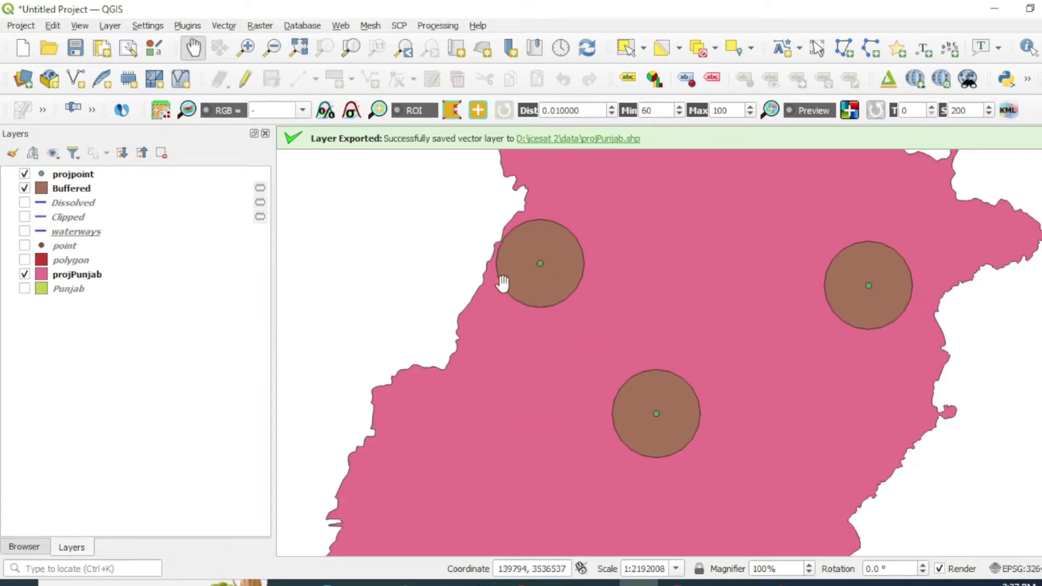
{"action": "left_click_drag", "start_coordinate": [564, 375], "coordinate": [565, 365]}
{"action": "left_click_drag", "start_coordinate": [554, 411], "coordinate": [554, 350]}
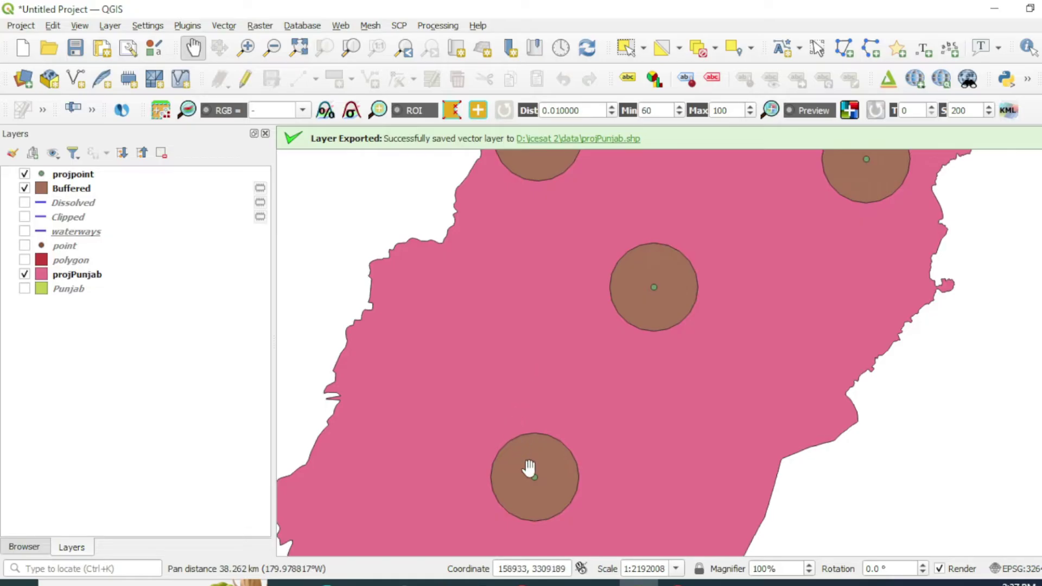
{"action": "scroll", "coordinate": [535, 478], "scroll_direction": "up", "scroll_amount": 1}
{"action": "scroll", "coordinate": [535, 477], "scroll_direction": "up", "scroll_amount": 1}
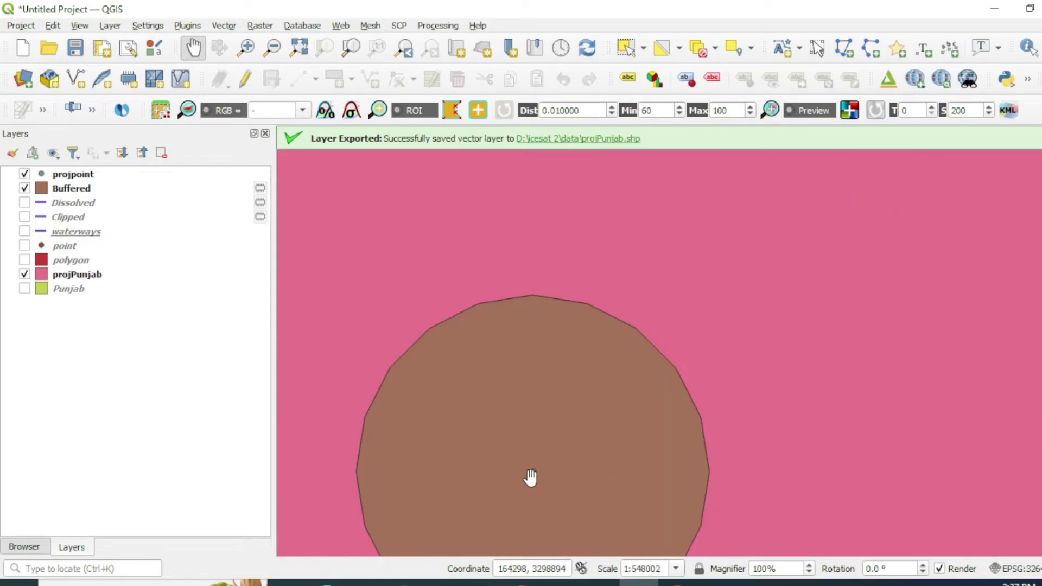
{"action": "scroll", "coordinate": [535, 476], "scroll_direction": "up", "scroll_amount": 1}
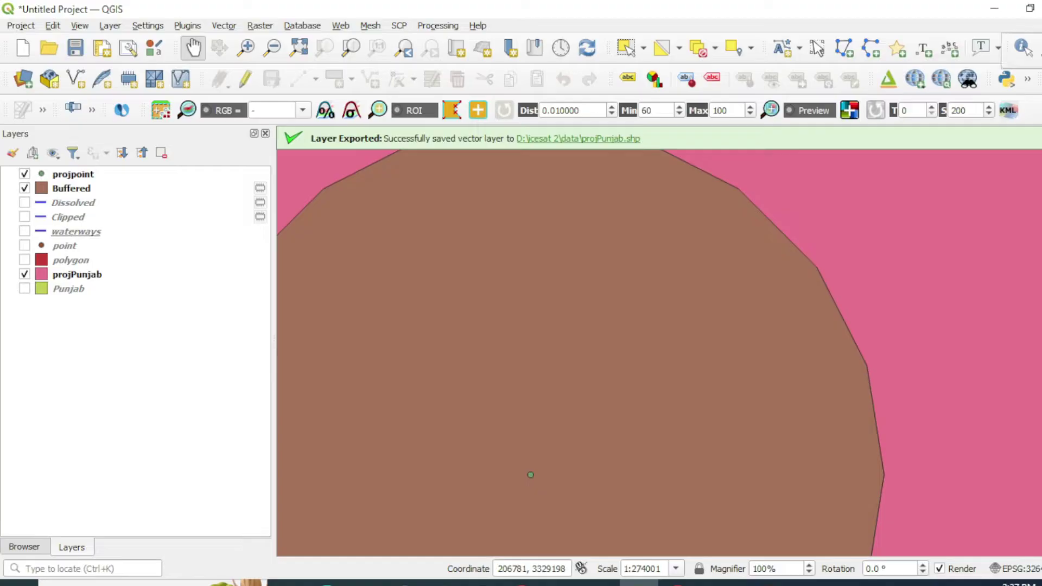
- Measure the southernmost buffer's radius in miles from its centre point to its edge
{"action": "left_click", "coordinate": [1034, 48]}
{"action": "left_click", "coordinate": [1013, 76]}
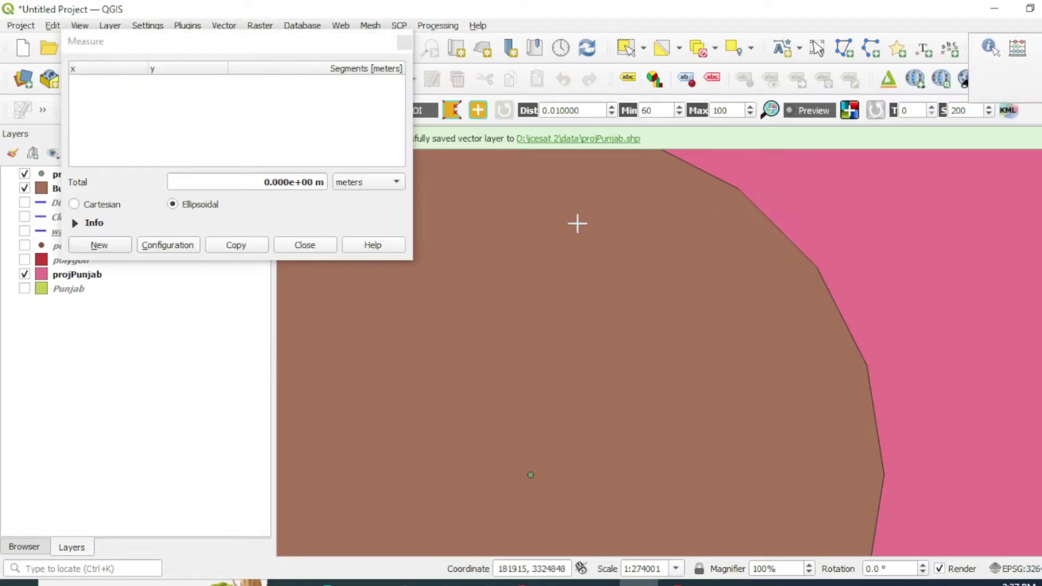
{"action": "left_click", "coordinate": [353, 184]}
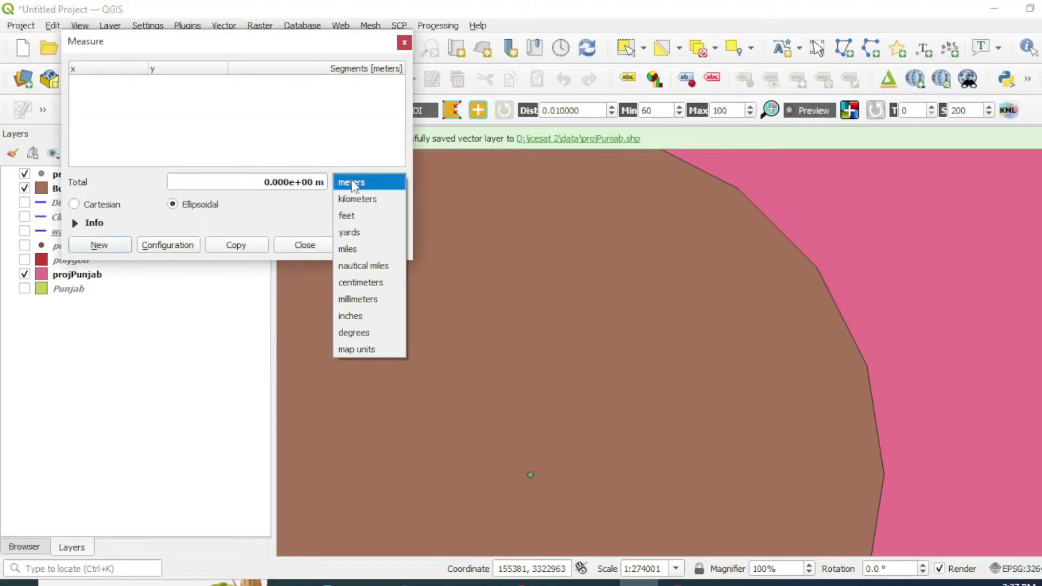
{"action": "left_click", "coordinate": [358, 251]}
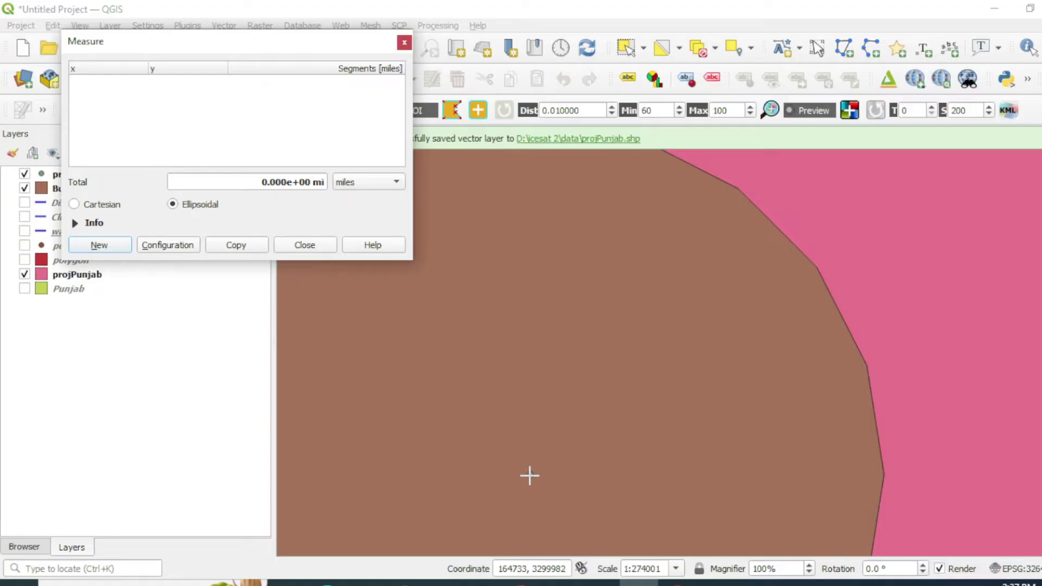
{"action": "left_click", "coordinate": [530, 476]}
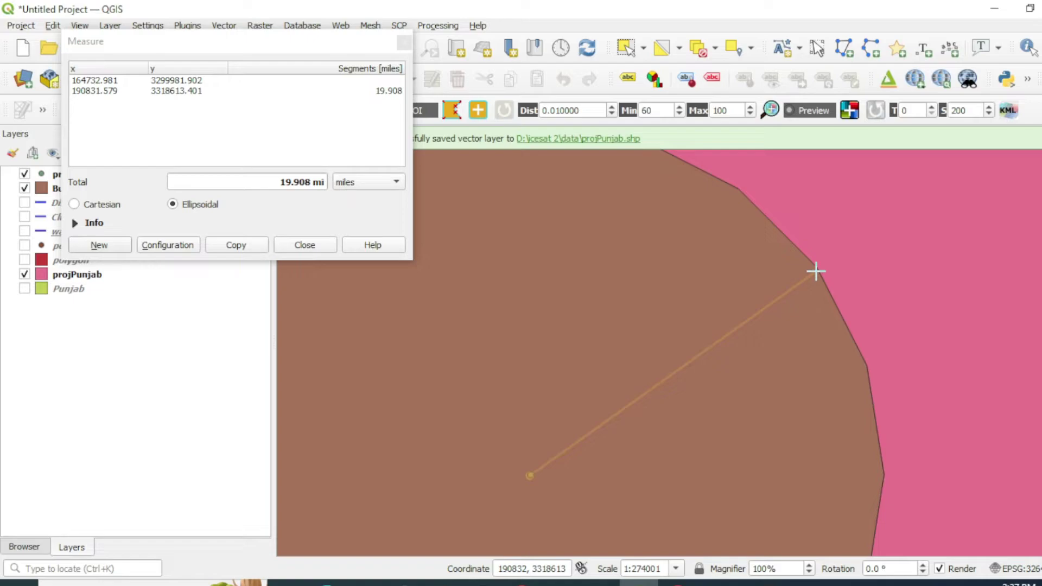
{"action": "scroll", "coordinate": [820, 271], "scroll_direction": "down", "scroll_amount": 1}
{"action": "scroll", "coordinate": [820, 270], "scroll_direction": "up", "scroll_amount": 4}
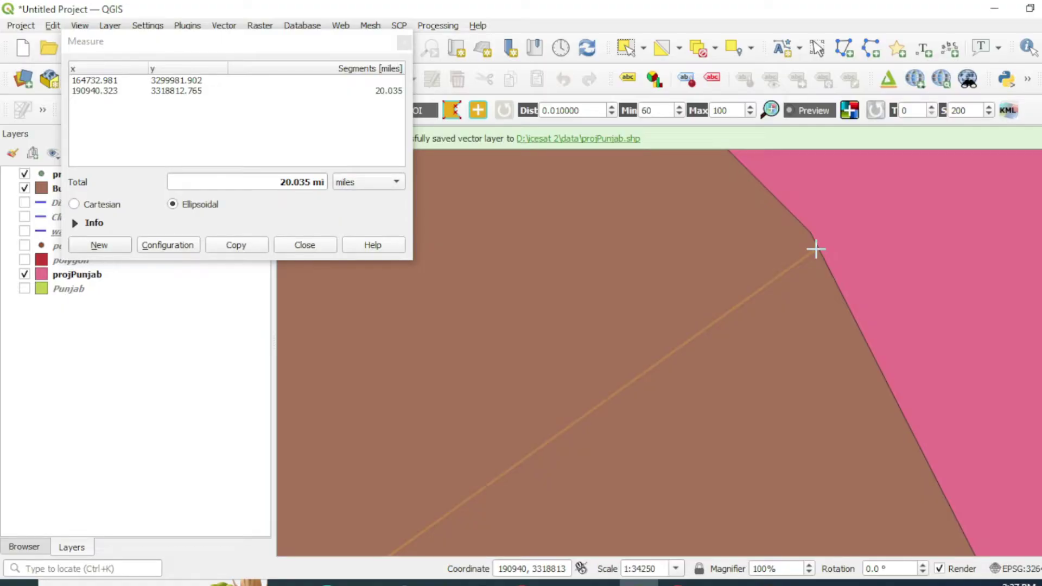
{"action": "left_click", "coordinate": [307, 245]}
- Hide the Buffered and projpoint layers and show the polygon layer together with projPunjab
{"action": "key", "text": "ctrl+shift+f"}
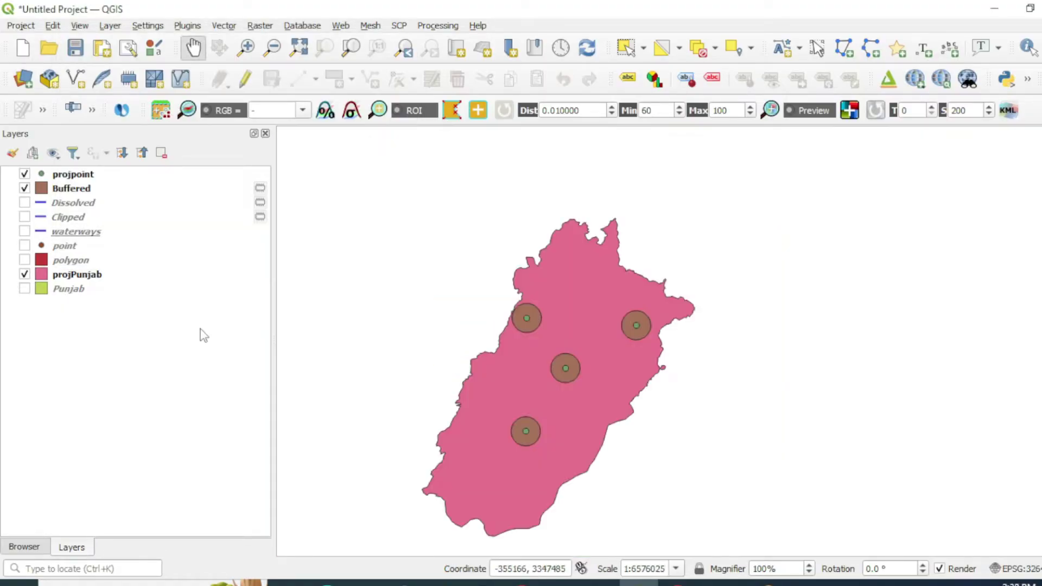
{"action": "left_click", "coordinate": [24, 189]}
{"action": "left_click", "coordinate": [25, 173]}
{"action": "left_click_drag", "start_coordinate": [364, 327], "coordinate": [373, 292]}
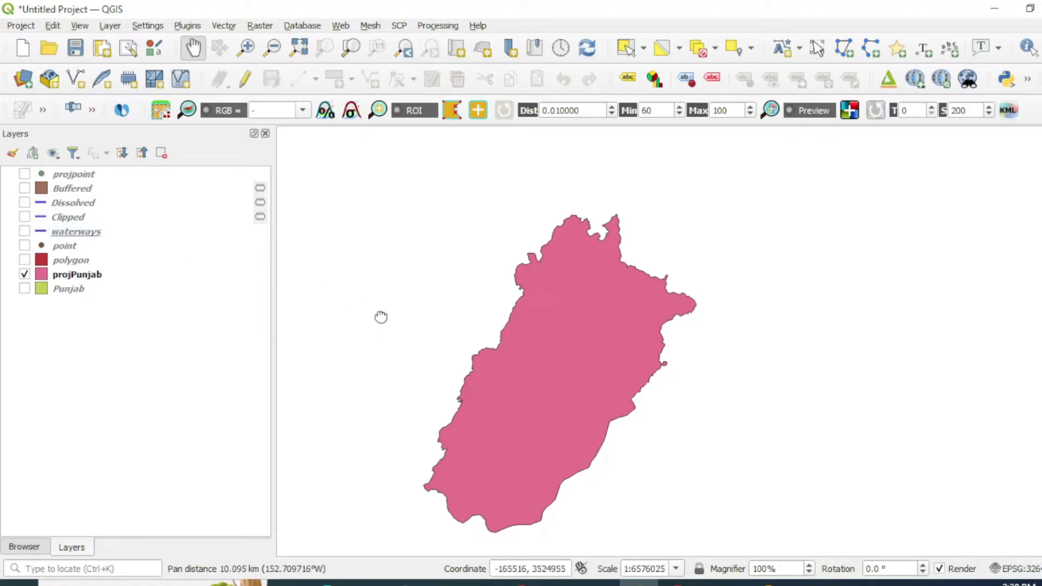
{"action": "left_click", "coordinate": [24, 259]}
{"action": "left_click_drag", "start_coordinate": [508, 304], "coordinate": [502, 285]}
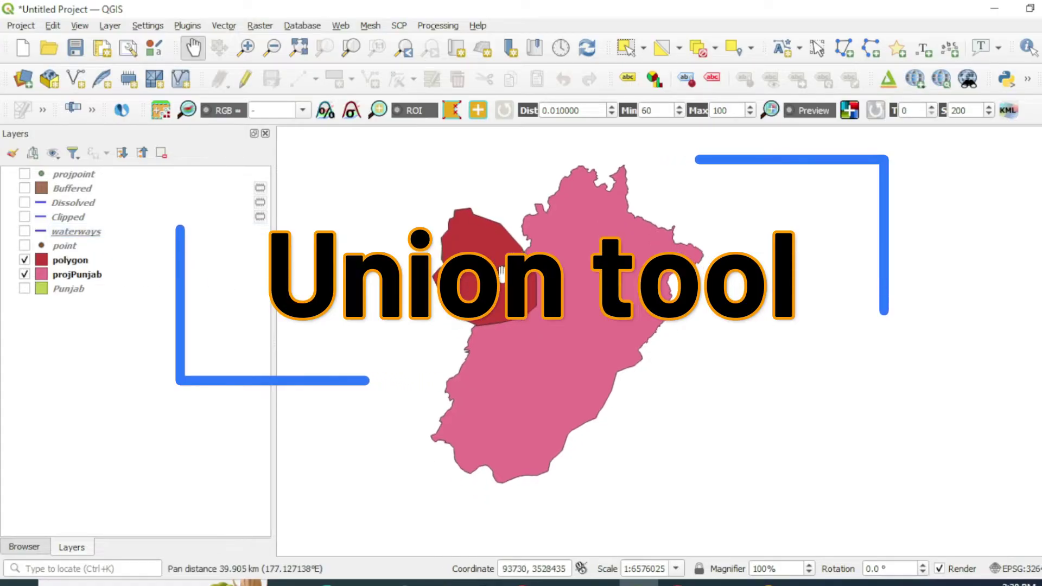
- Set the project coordinate reference system to WGS 84 (EPSG:4326)
{"action": "scroll", "coordinate": [502, 282], "scroll_direction": "down", "scroll_amount": 1}
{"action": "scroll", "coordinate": [502, 283], "scroll_direction": "up", "scroll_amount": 2}
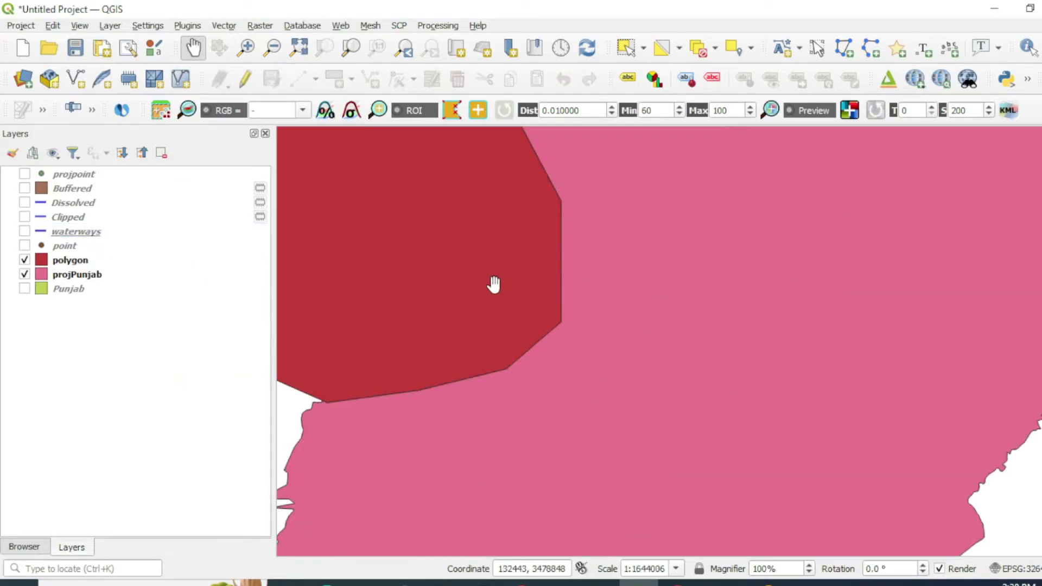
{"action": "scroll", "coordinate": [485, 260], "scroll_direction": "down", "scroll_amount": 1}
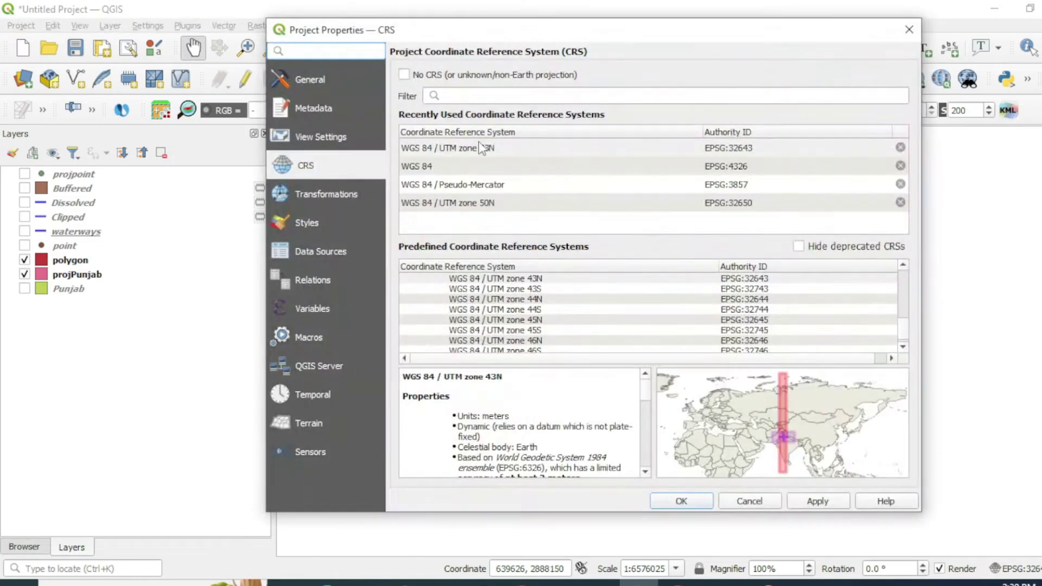
{"action": "left_click", "coordinate": [457, 166]}
{"action": "left_click", "coordinate": [814, 501]}
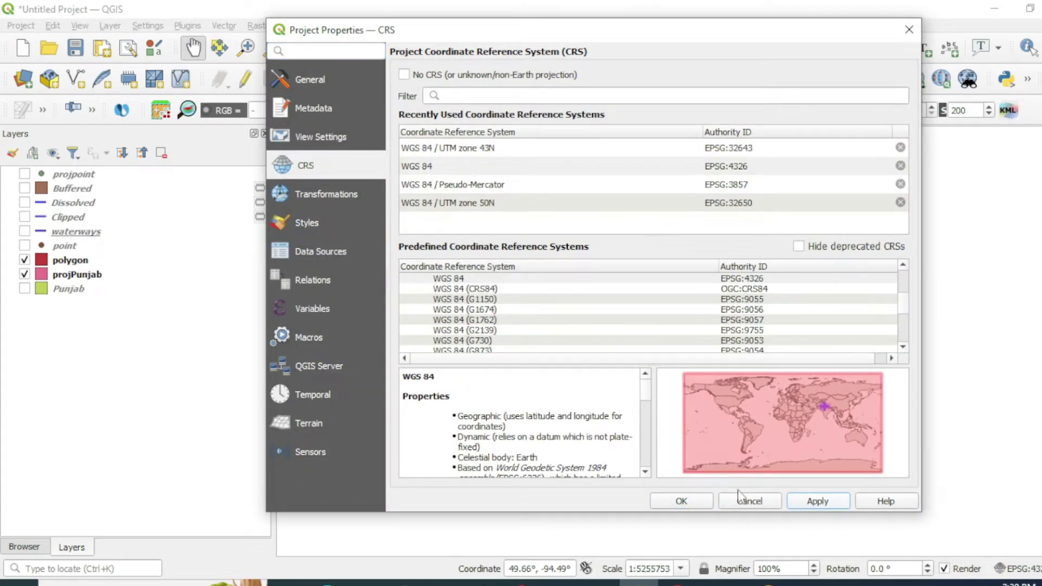
{"action": "left_click", "coordinate": [704, 502]}
- Hide the projPunjab layer and show the original Punjab layer together with polygon
{"action": "left_click", "coordinate": [25, 275]}
{"action": "left_click", "coordinate": [25, 289]}
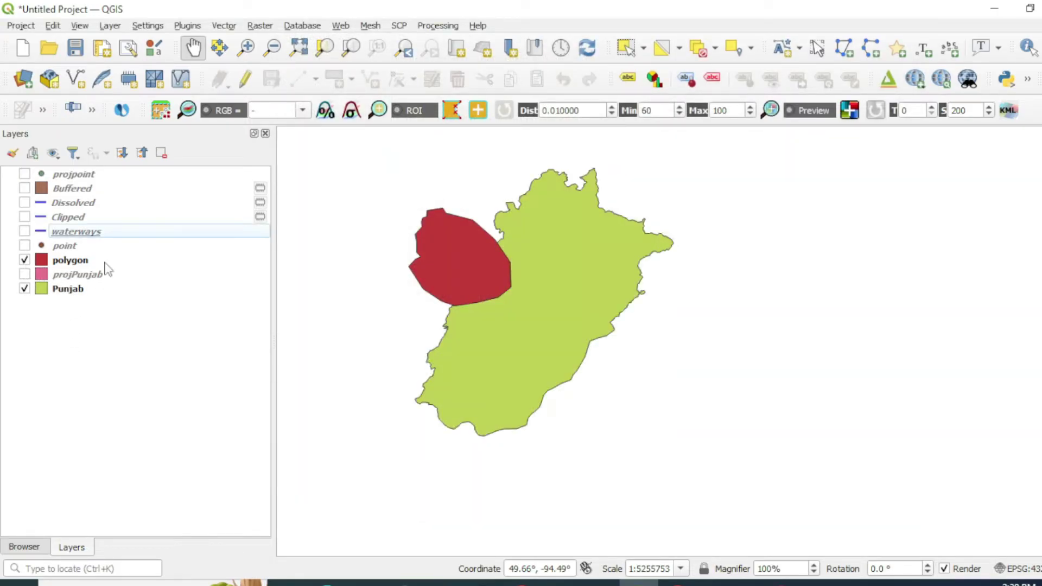
{"action": "left_click_drag", "start_coordinate": [466, 256], "coordinate": [472, 282]}
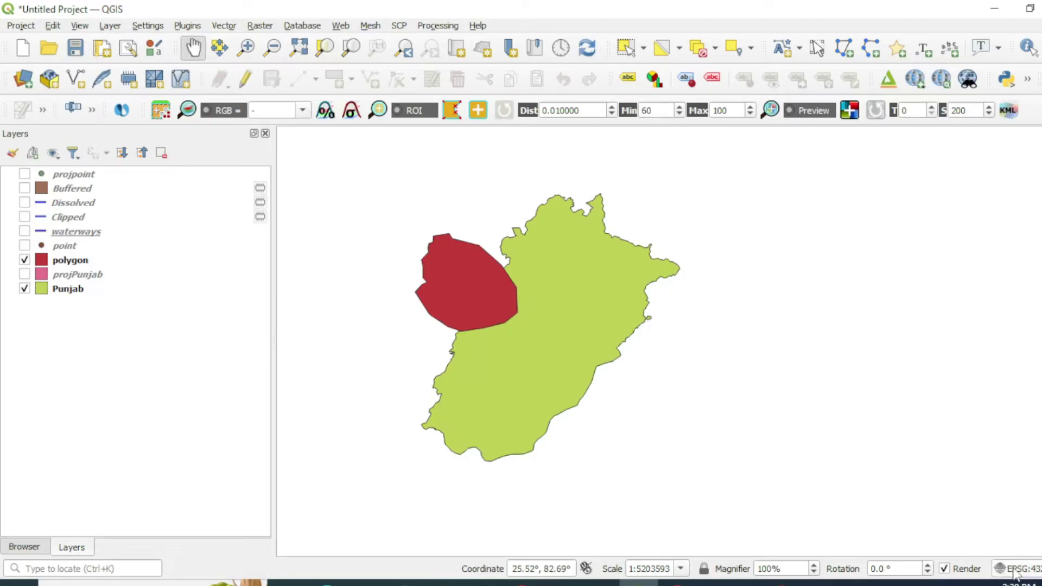
{"action": "left_click_drag", "start_coordinate": [639, 382], "coordinate": [659, 390]}
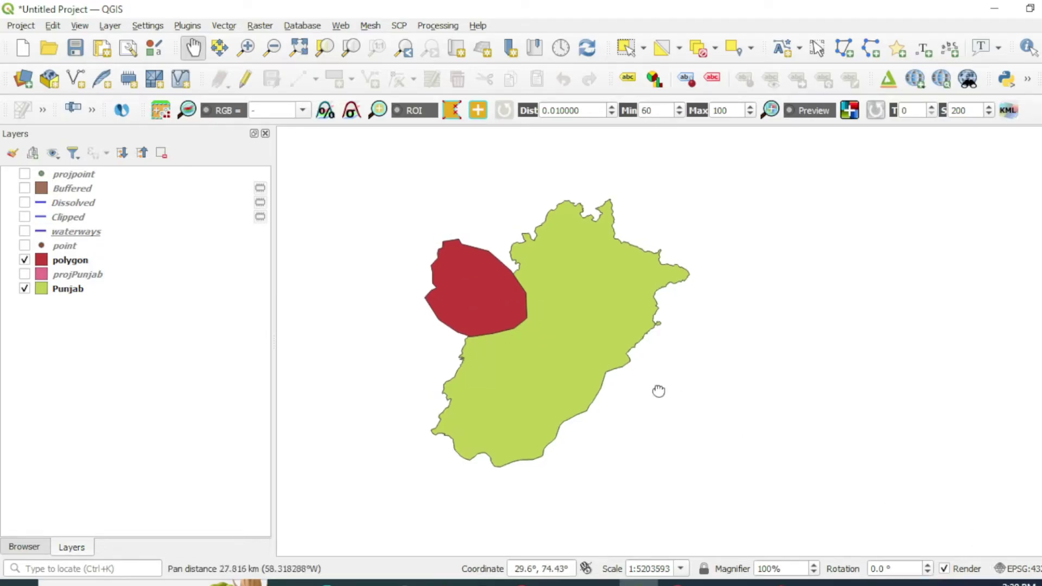
- Run the Union tool with Punjab as input and polygon as overlay, output to a temporary layer
{"action": "left_click", "coordinate": [224, 26]}
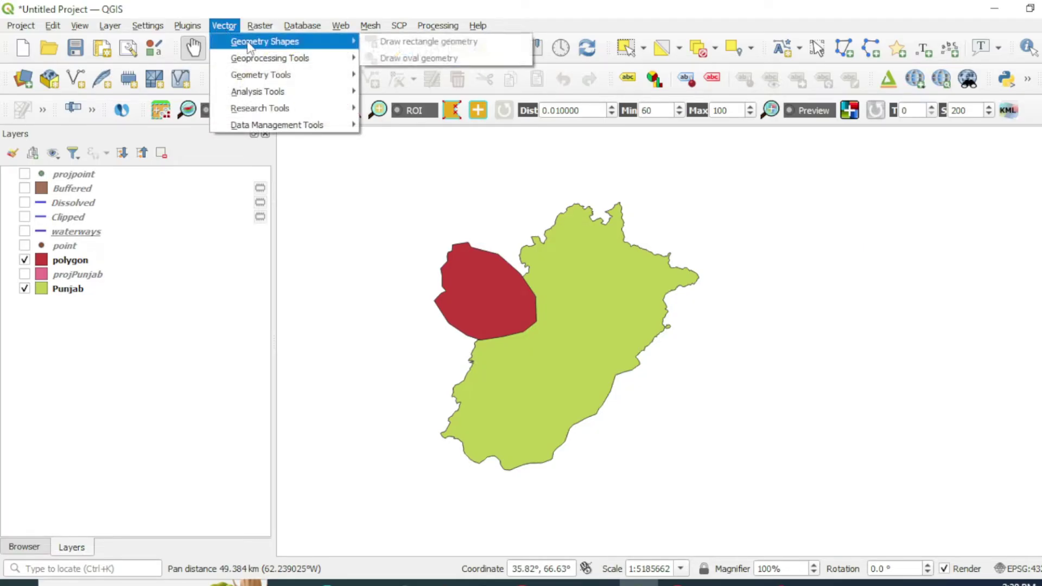
{"action": "mouse_move", "coordinate": [278, 58]}
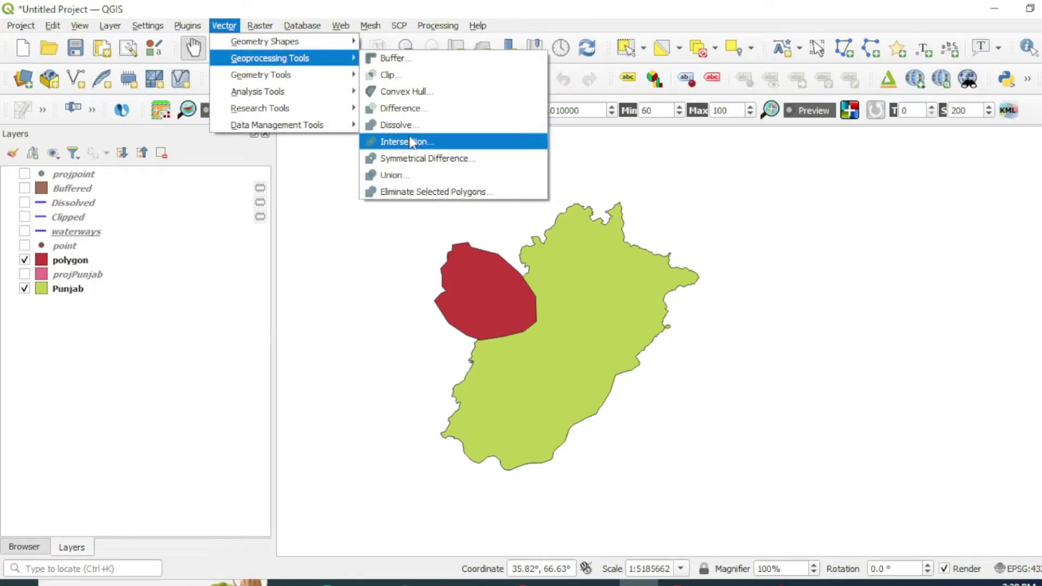
{"action": "left_click", "coordinate": [416, 176]}
{"action": "left_click", "coordinate": [600, 115]}
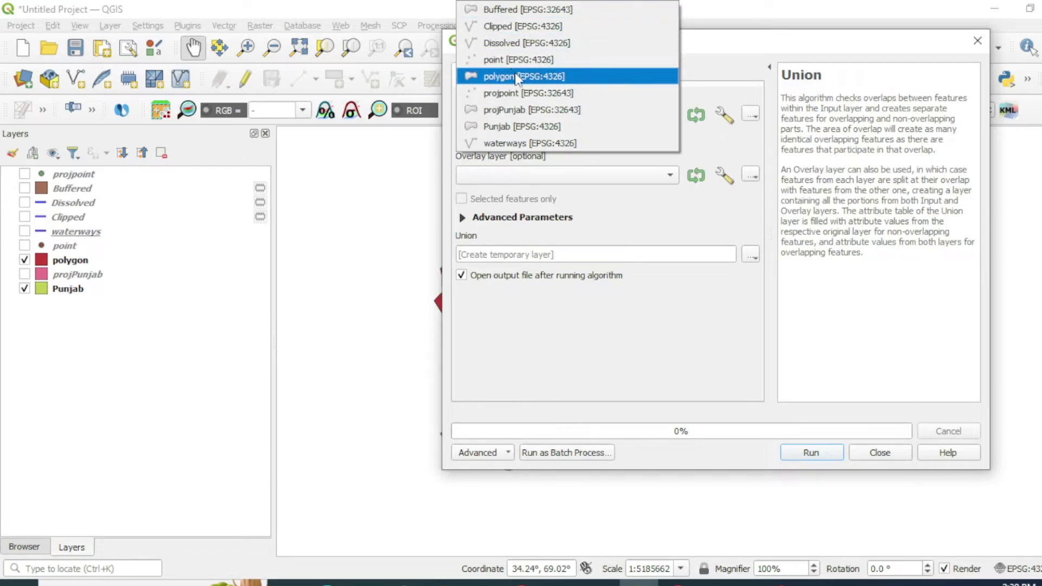
{"action": "left_click", "coordinate": [516, 127]}
{"action": "left_click", "coordinate": [565, 173]}
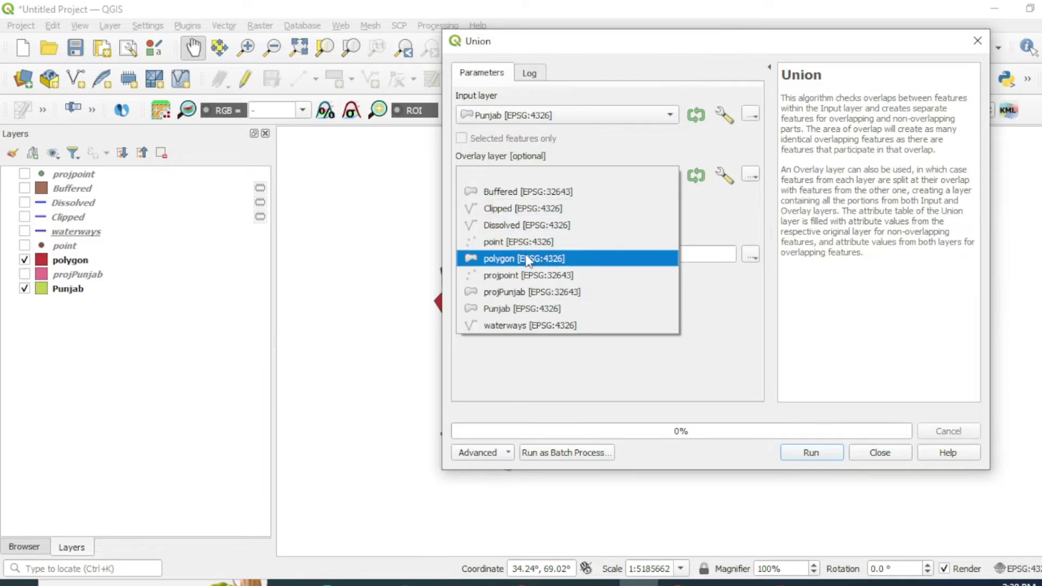
{"action": "left_click", "coordinate": [519, 264]}
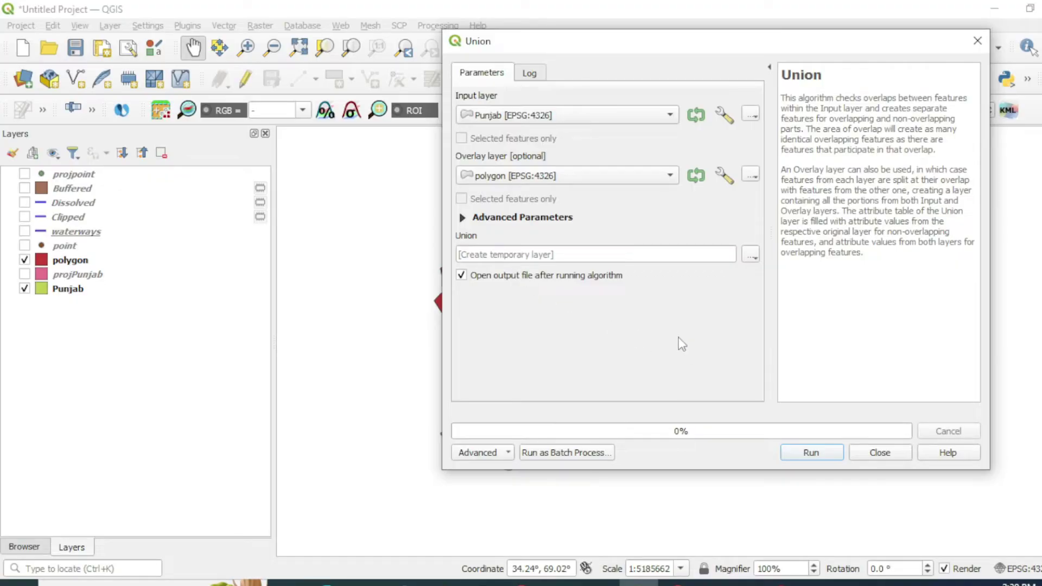
{"action": "left_click", "coordinate": [811, 452]}
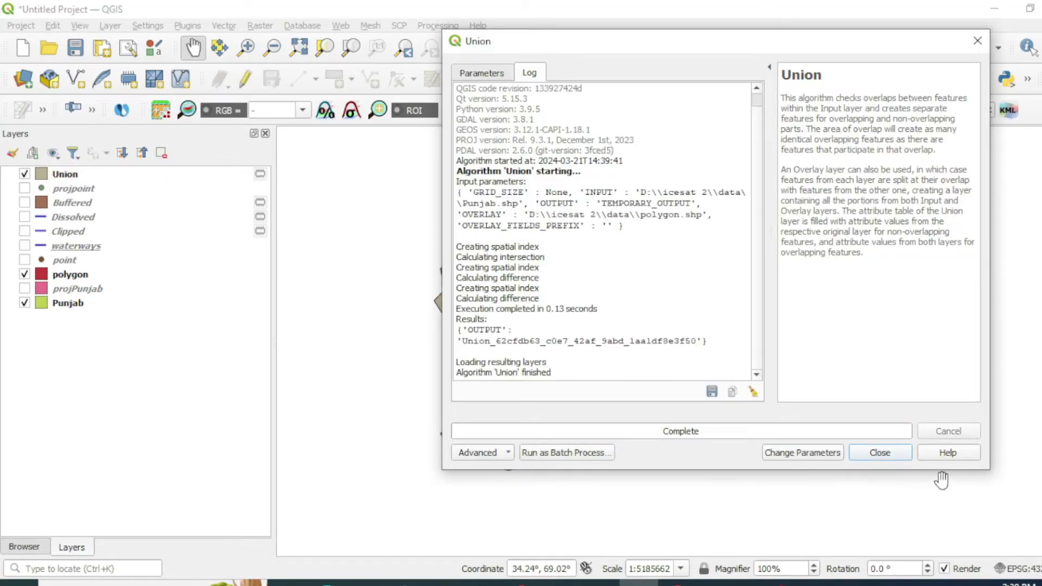
{"action": "left_click", "coordinate": [879, 452]}
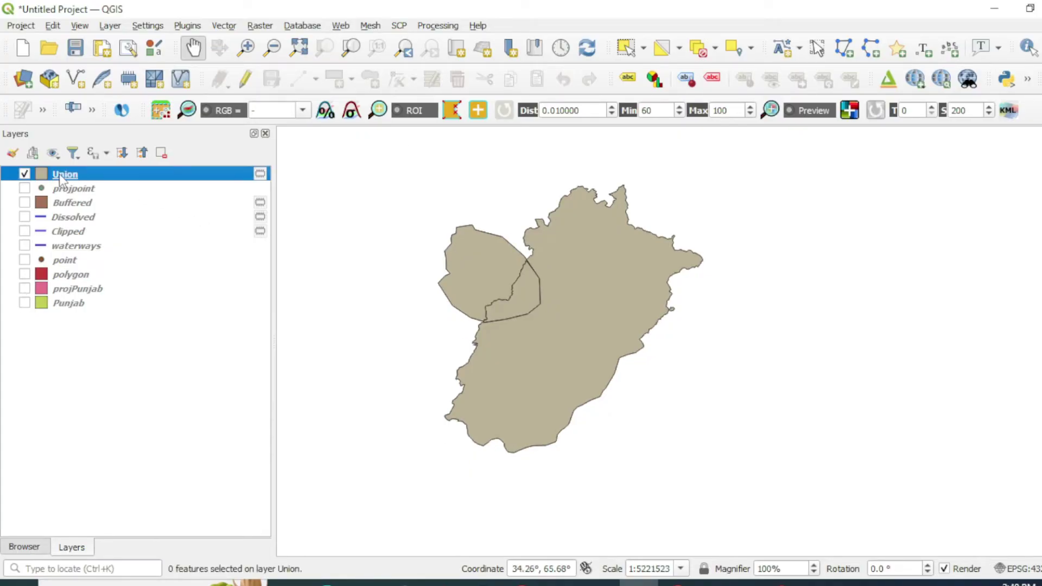
- Open the Union layer's attribute table and select its first feature to locate it on the map
{"action": "right_click", "coordinate": [59, 173]}
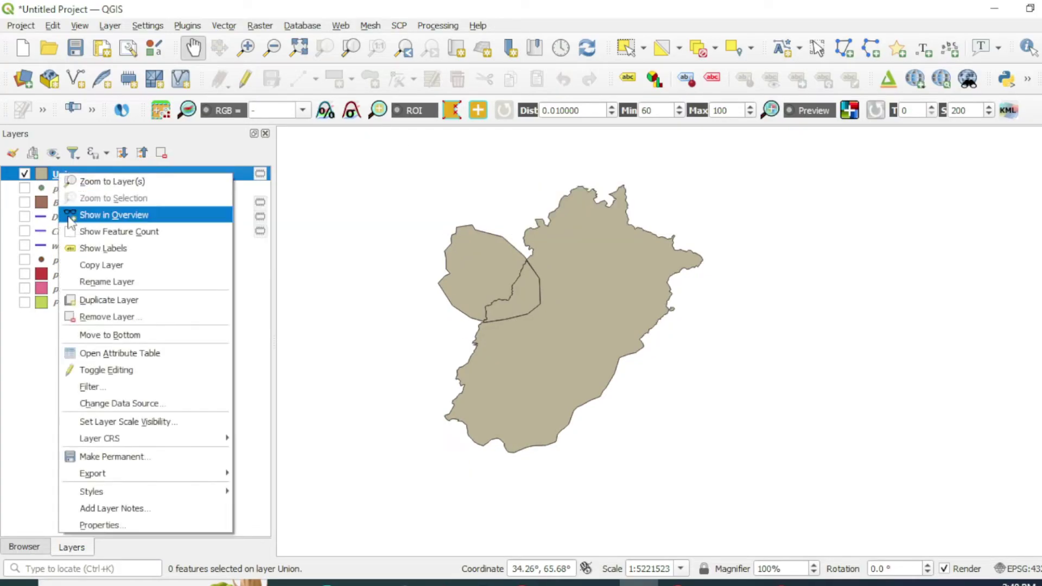
{"action": "left_click", "coordinate": [120, 354]}
{"action": "left_click_drag", "start_coordinate": [540, 99], "coordinate": [117, 40]}
{"action": "left_click", "coordinate": [13, 98]}
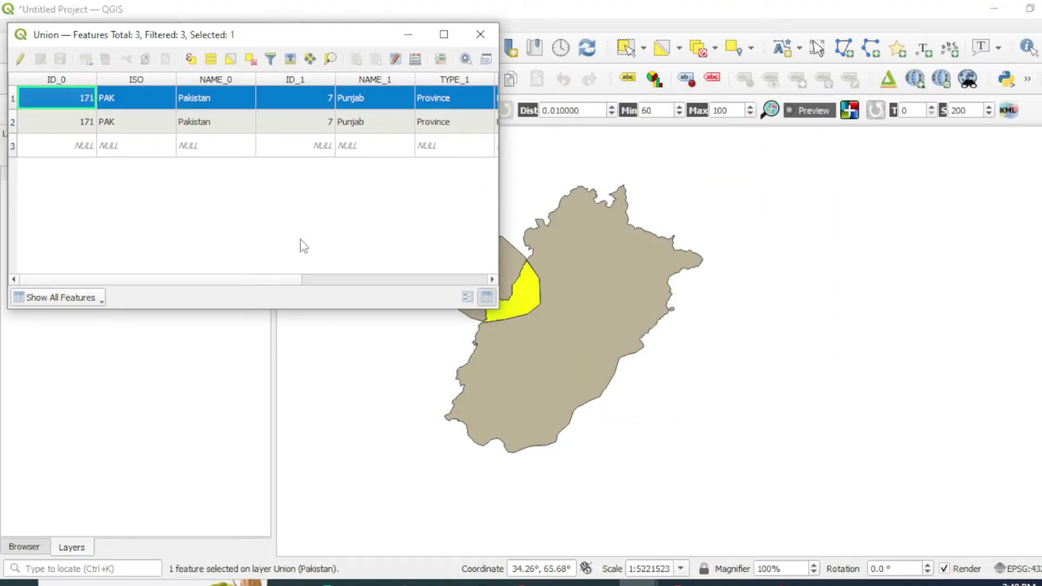
{"action": "left_click", "coordinate": [515, 272]}
{"action": "left_click_drag", "start_coordinate": [498, 302], "coordinate": [517, 299]}
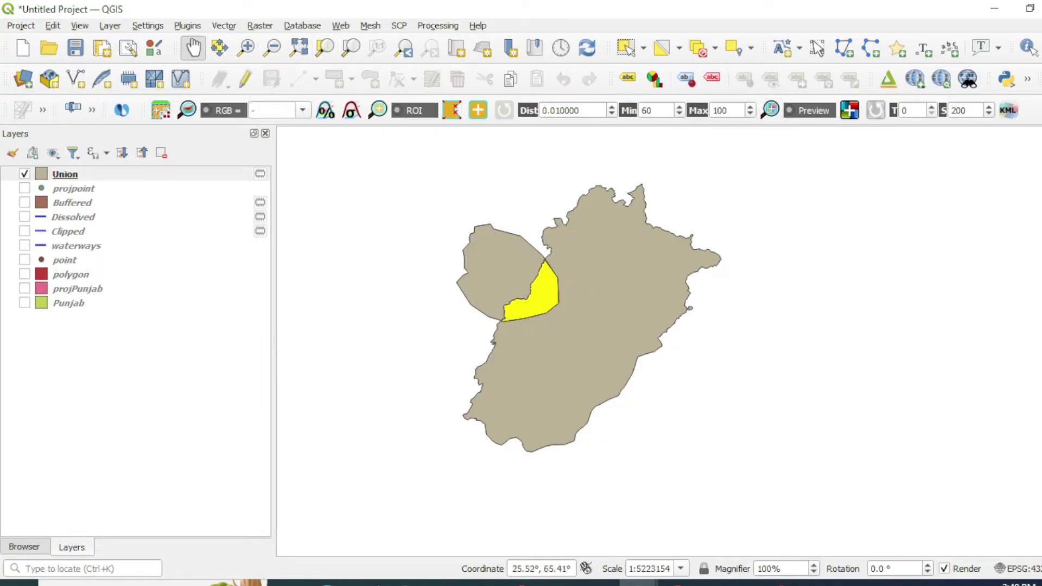
- Select the third feature in the Union attribute table, locate it on the map, and clear the selection
{"action": "mouse_move", "coordinate": [638, 581]}
{"action": "left_click", "coordinate": [709, 552]}
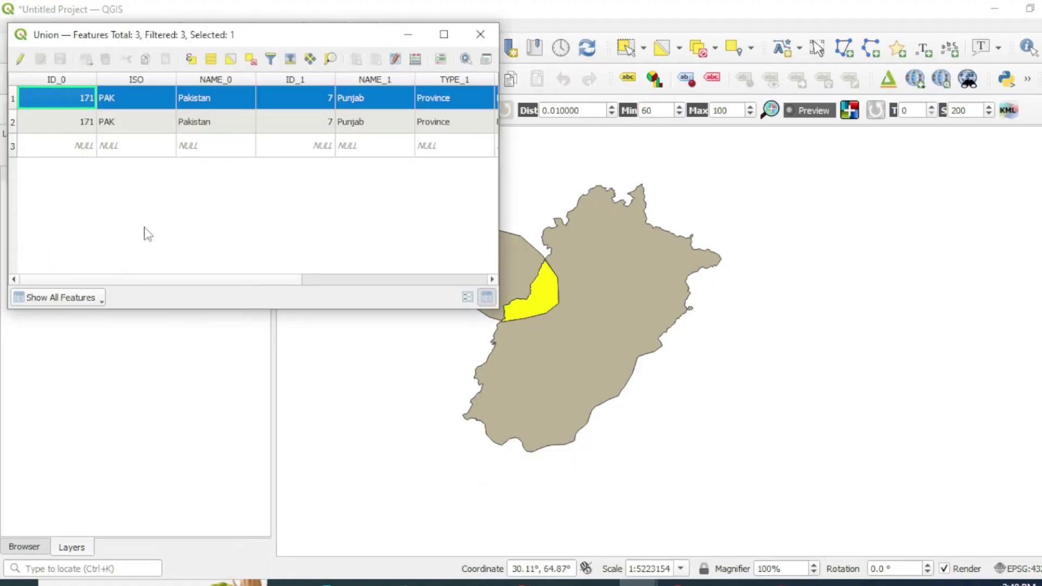
{"action": "left_click", "coordinate": [11, 146]}
{"action": "left_click_drag", "start_coordinate": [559, 280], "coordinate": [539, 296]}
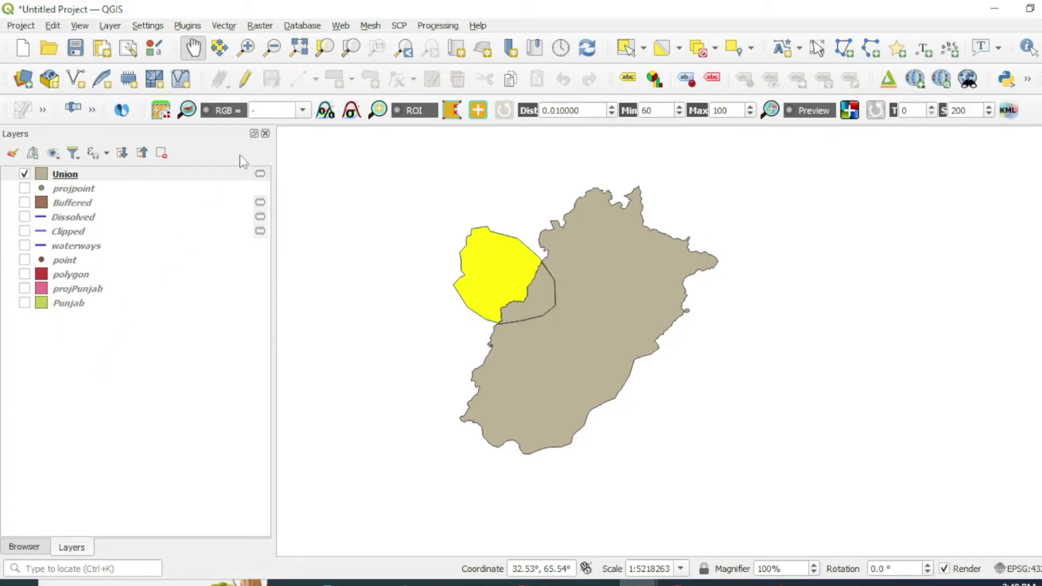
{"action": "left_click", "coordinate": [699, 49]}
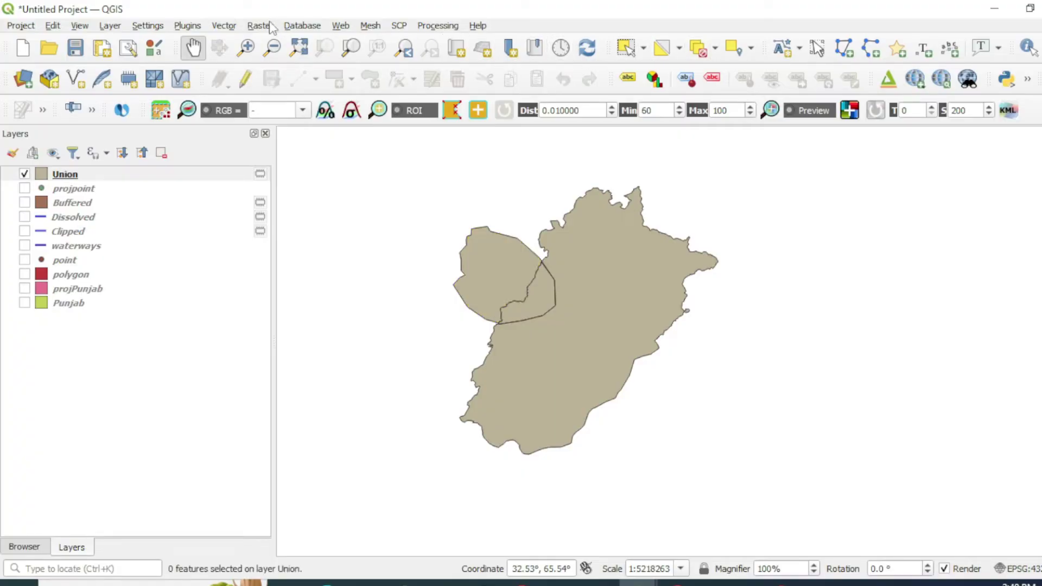
- Open the Intersection tool beside the map, hide the Union layer and show the Punjab and polygon layers
{"action": "left_click", "coordinate": [223, 27]}
{"action": "mouse_move", "coordinate": [281, 59]}
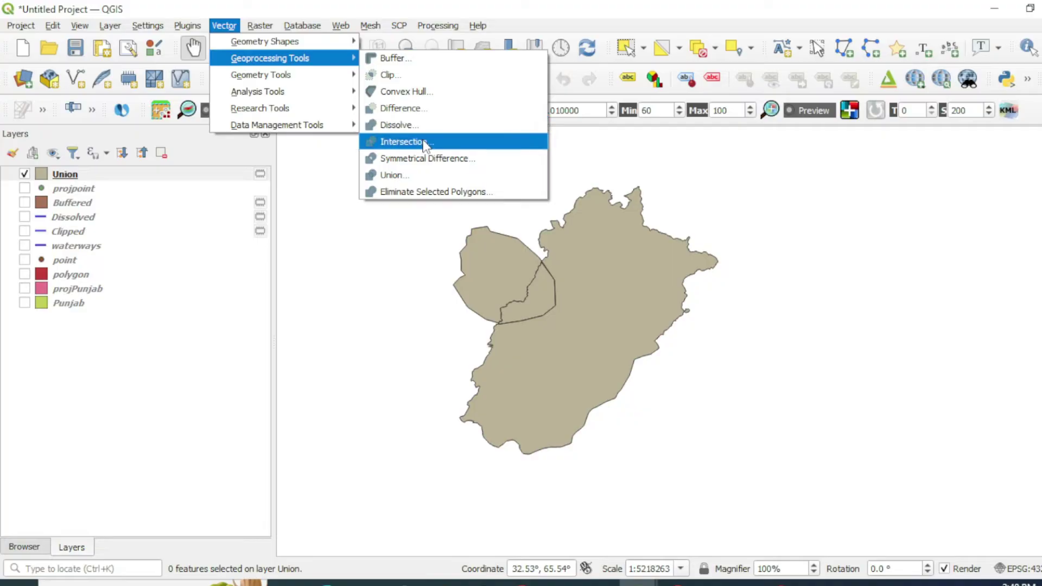
{"action": "left_click", "coordinate": [411, 141]}
{"action": "left_click_drag", "start_coordinate": [571, 58], "coordinate": [709, 91]}
{"action": "left_click_drag", "start_coordinate": [542, 278], "coordinate": [418, 294]}
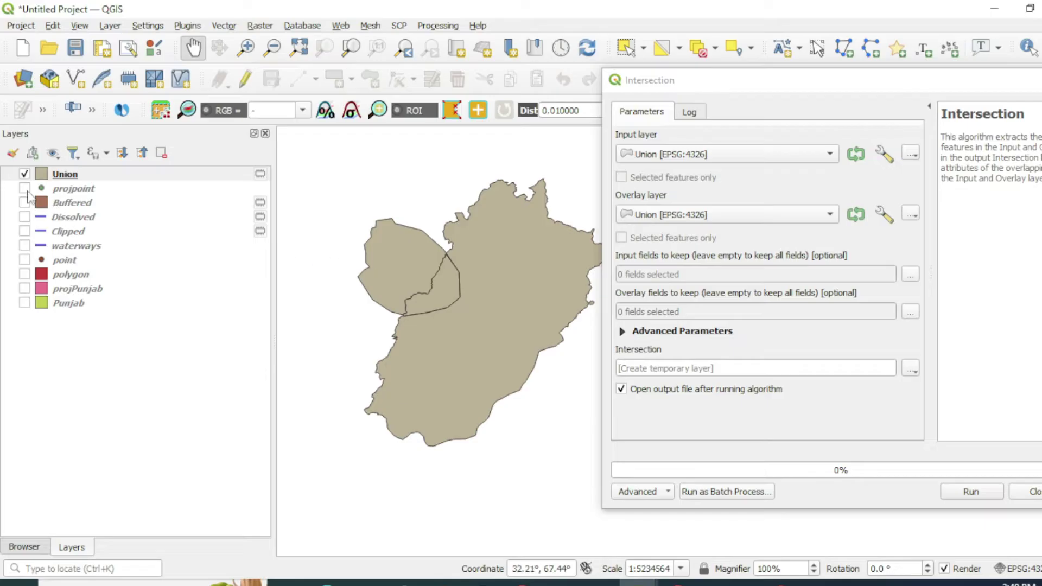
{"action": "left_click", "coordinate": [25, 174]}
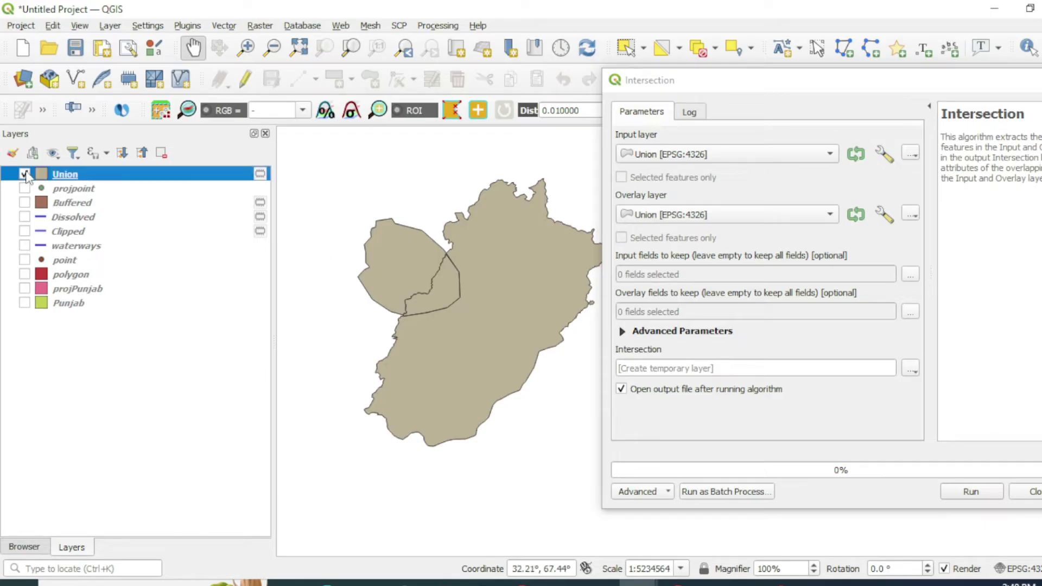
{"action": "left_click", "coordinate": [24, 302]}
{"action": "left_click", "coordinate": [24, 274]}
{"action": "mouse_move", "coordinate": [395, 279]}
{"action": "left_mouse_down"}
{"action": "mouse_move", "coordinate": [390, 286]}
{"action": "mouse_move", "coordinate": [412, 249]}
{"action": "mouse_move", "coordinate": [414, 274]}
{"action": "left_mouse_up"}
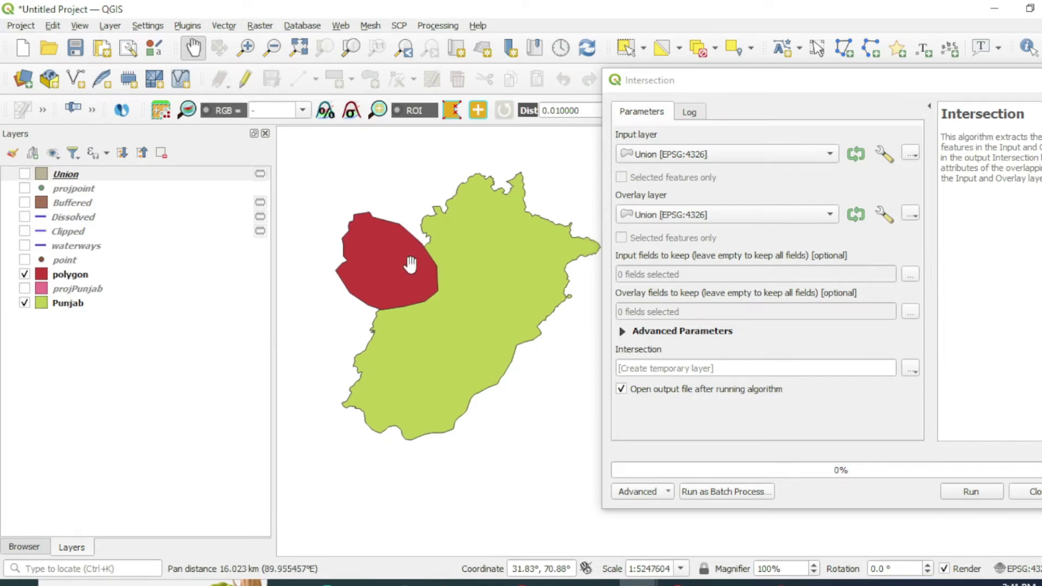
- Run the intersection with polygon as input and Punjab as overlay, output to a temporary layer
{"action": "left_click", "coordinate": [760, 154]}
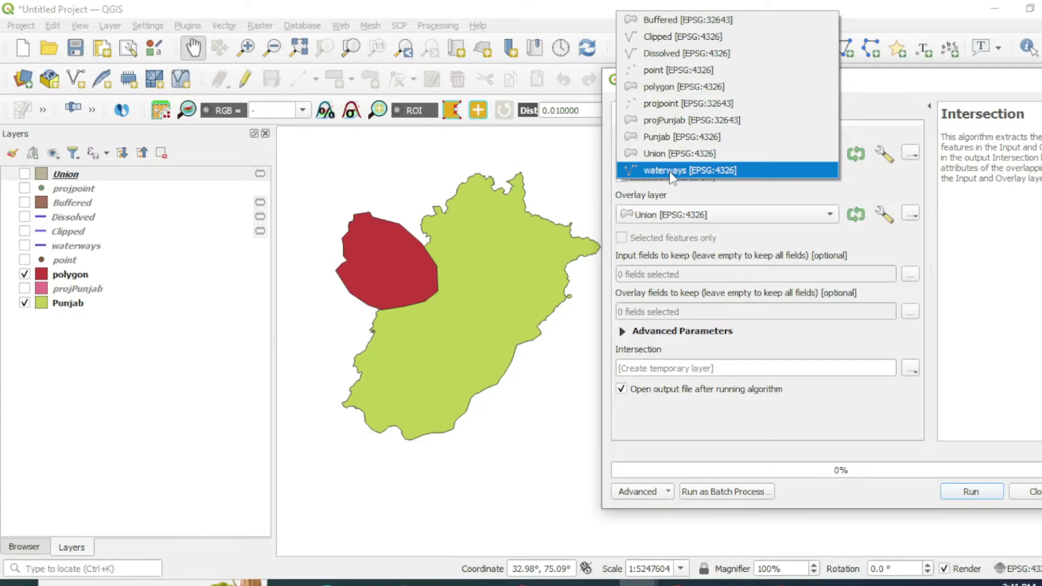
{"action": "left_click", "coordinate": [681, 87]}
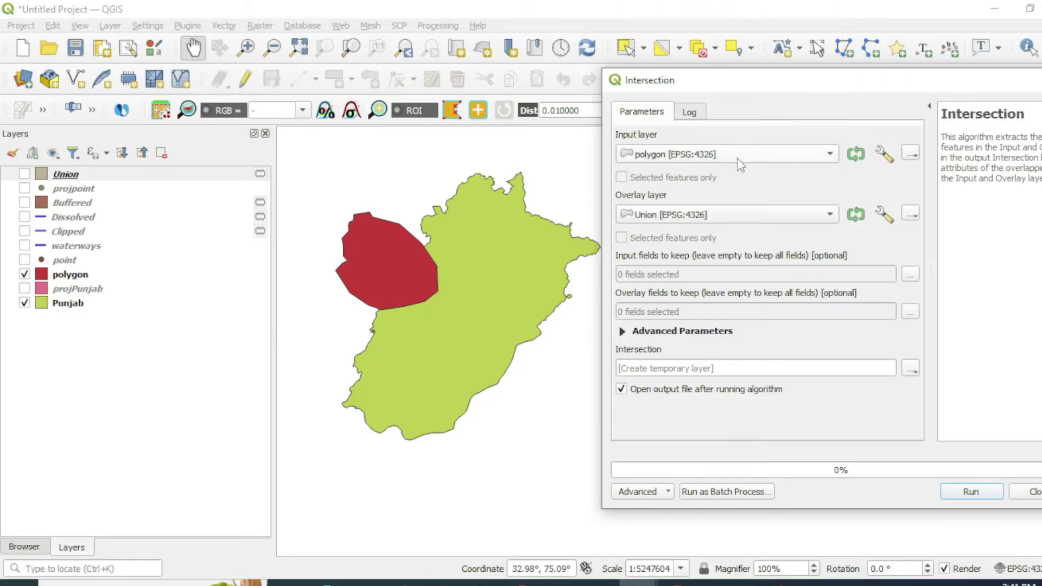
{"action": "left_click", "coordinate": [737, 213]}
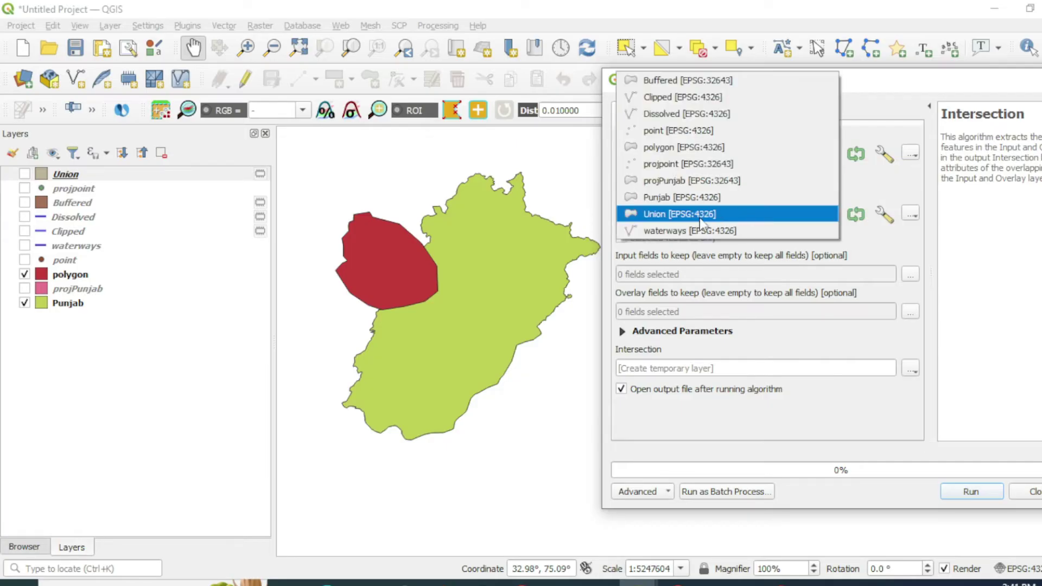
{"action": "left_click", "coordinate": [688, 198]}
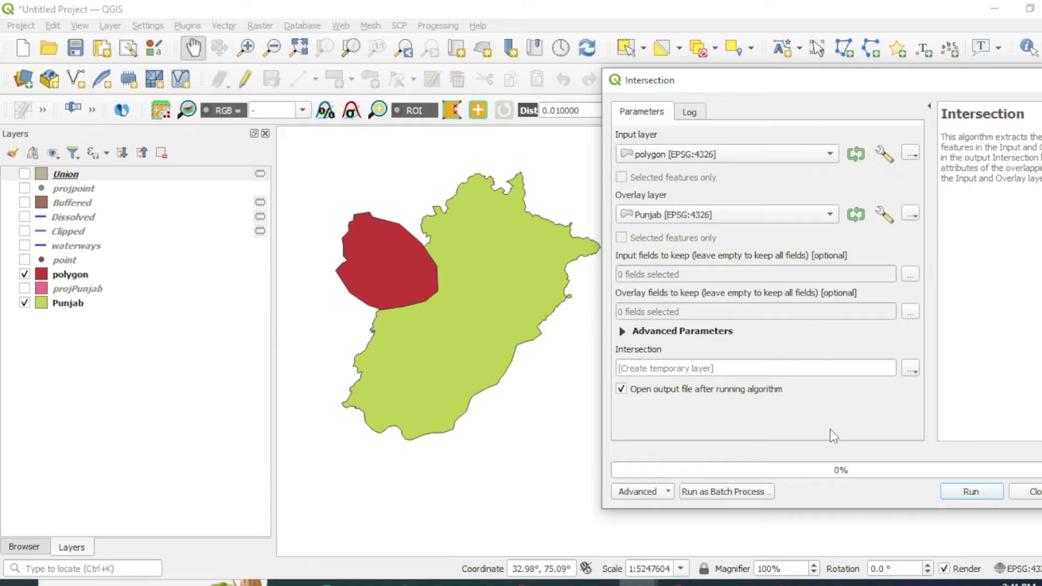
{"action": "left_click", "coordinate": [969, 492]}
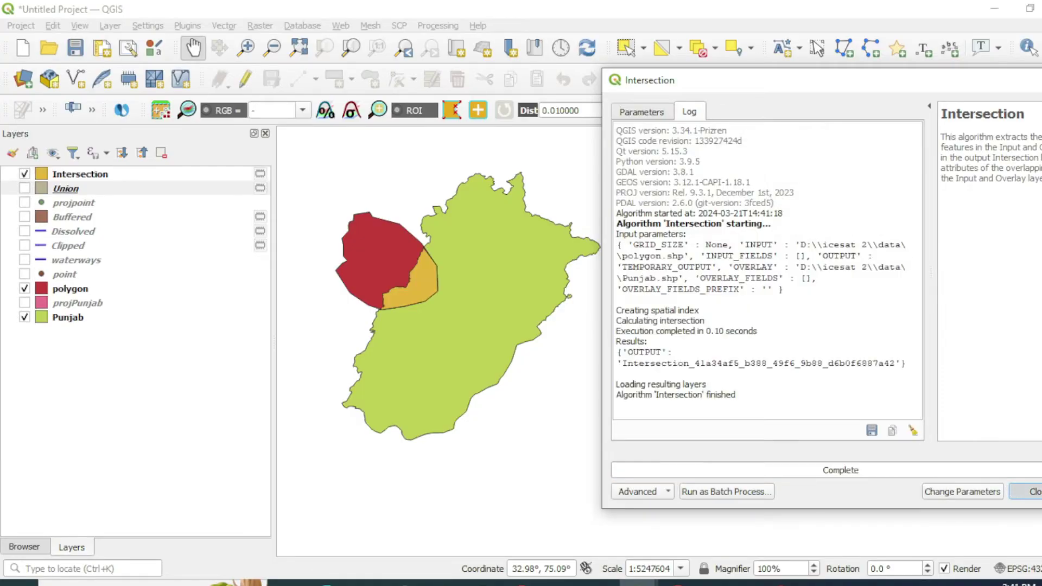
{"action": "key", "text": "Escape"}
- Hide the polygon and Punjab layers to view the Intersection layer alone on the map
{"action": "left_click", "coordinate": [24, 289]}
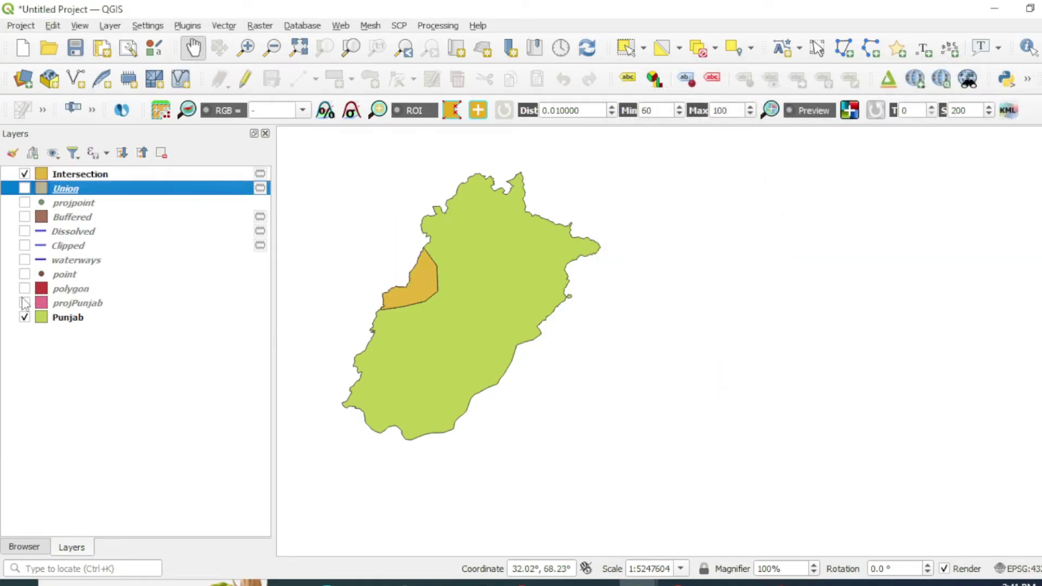
{"action": "left_click", "coordinate": [24, 317]}
{"action": "left_click_drag", "start_coordinate": [385, 280], "coordinate": [393, 290]}
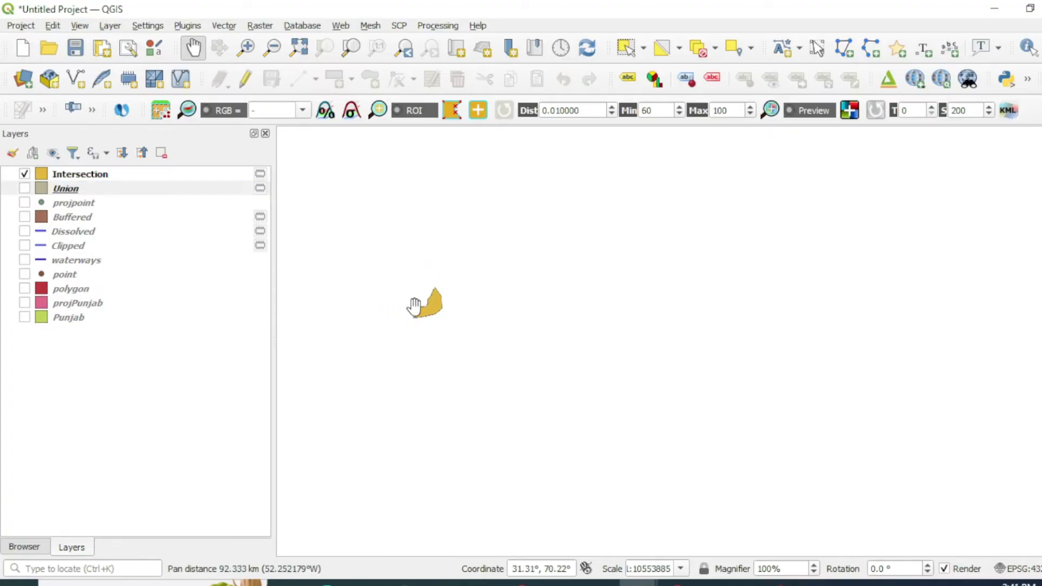
{"action": "scroll", "coordinate": [423, 304], "scroll_direction": "up", "scroll_amount": 2}
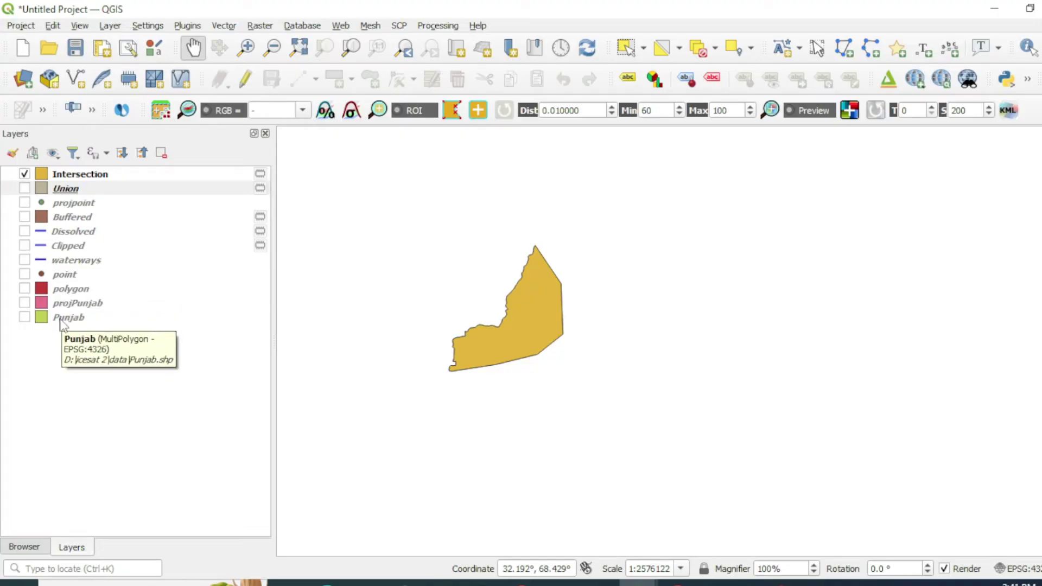
{"action": "left_click_drag", "start_coordinate": [490, 310], "coordinate": [462, 299]}
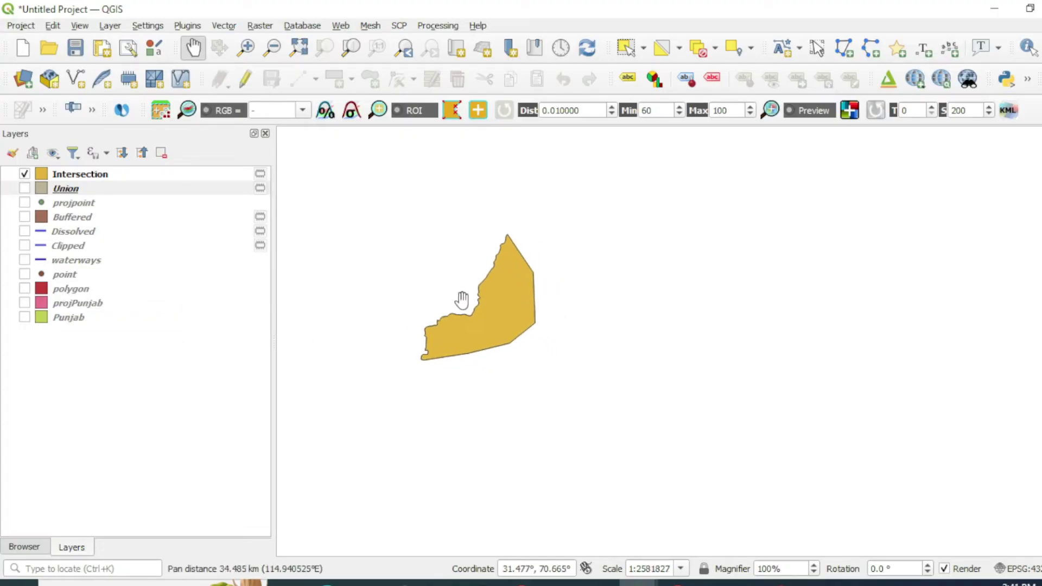
- Show the Union layer beneath Intersection to compare both results, and hide Union again
{"action": "left_click", "coordinate": [25, 189]}
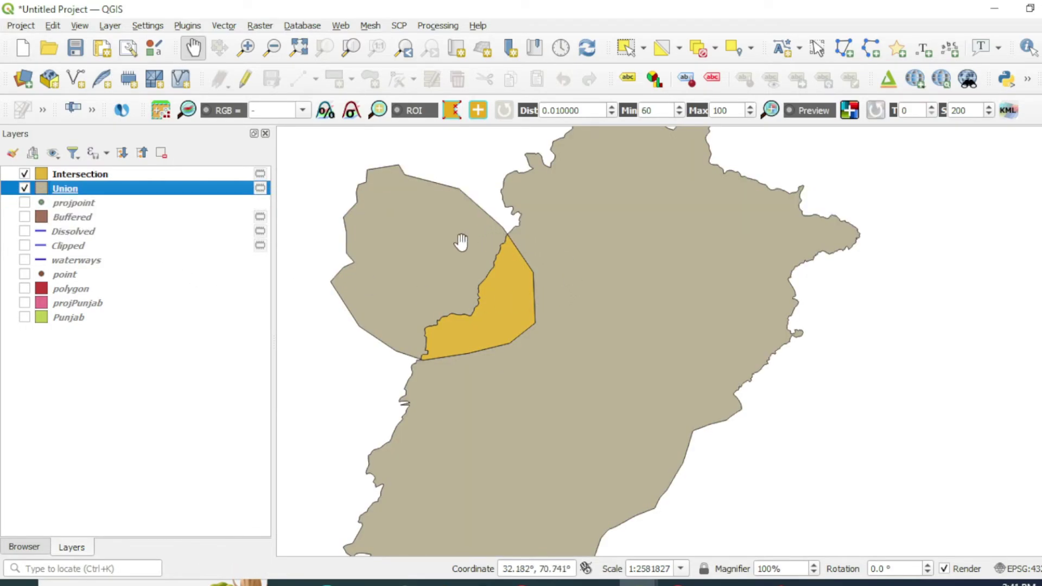
{"action": "scroll", "coordinate": [394, 288], "scroll_direction": "up", "scroll_amount": 1}
{"action": "scroll", "coordinate": [394, 288], "scroll_direction": "down", "scroll_amount": 2}
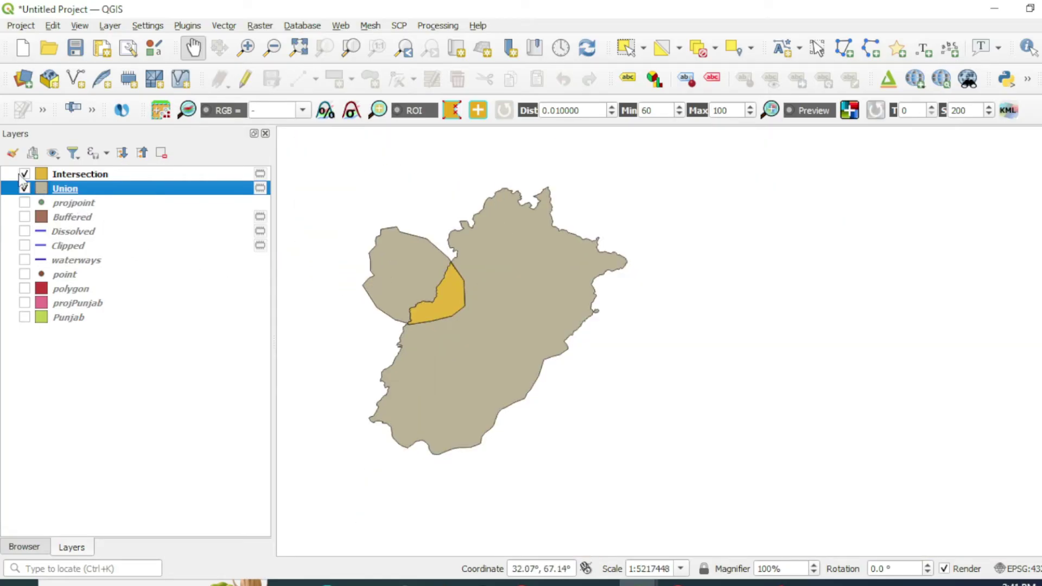
{"action": "left_click", "coordinate": [24, 189]}
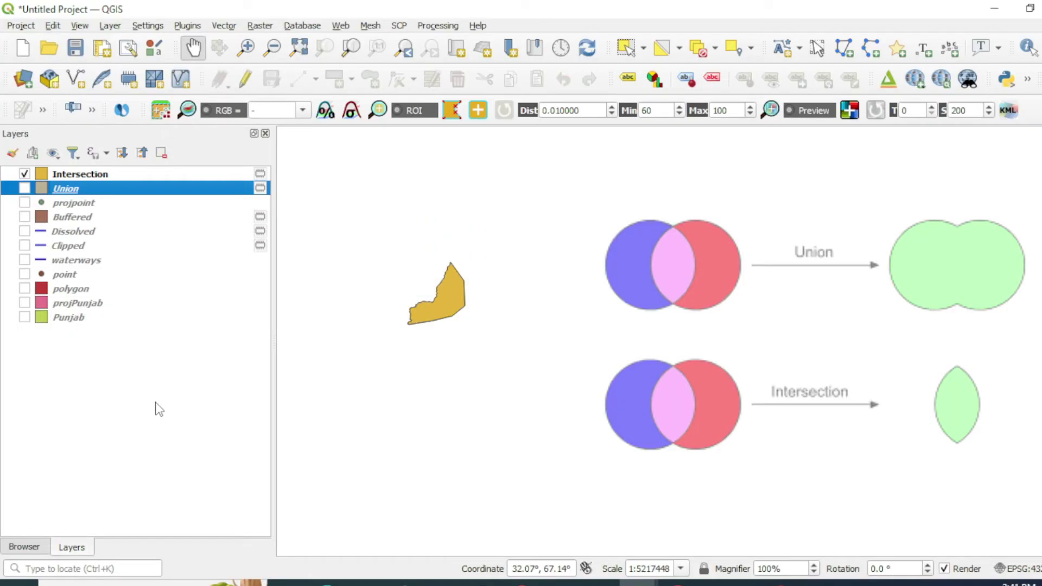
- Switch the Union layer on and off repeatedly to compare its extent with the Intersection area
{"action": "left_click", "coordinate": [25, 189]}
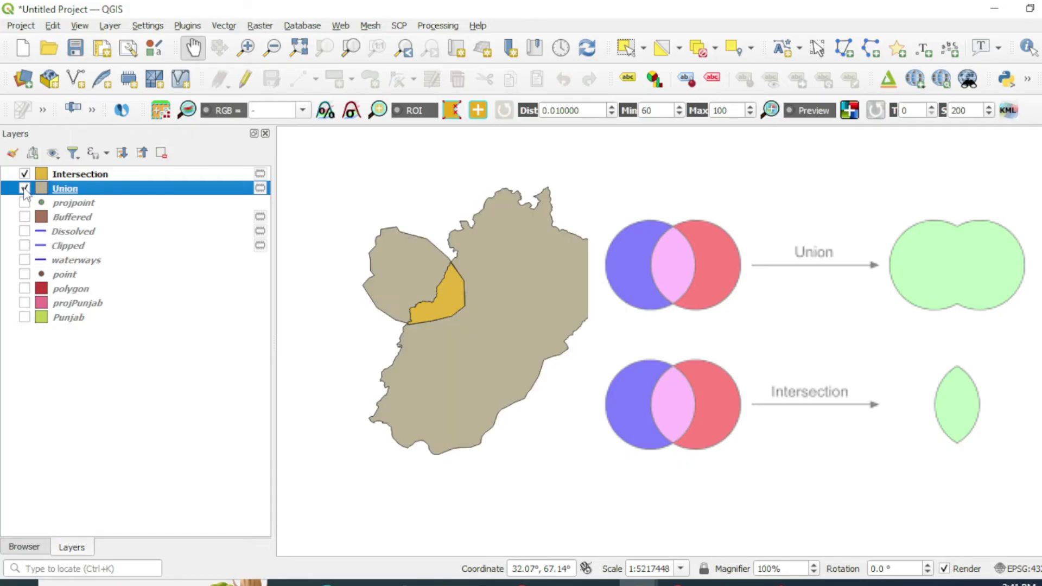
{"action": "left_click", "coordinate": [24, 189]}
{"action": "left_click", "coordinate": [25, 189]}
{"action": "left_click", "coordinate": [25, 189]}
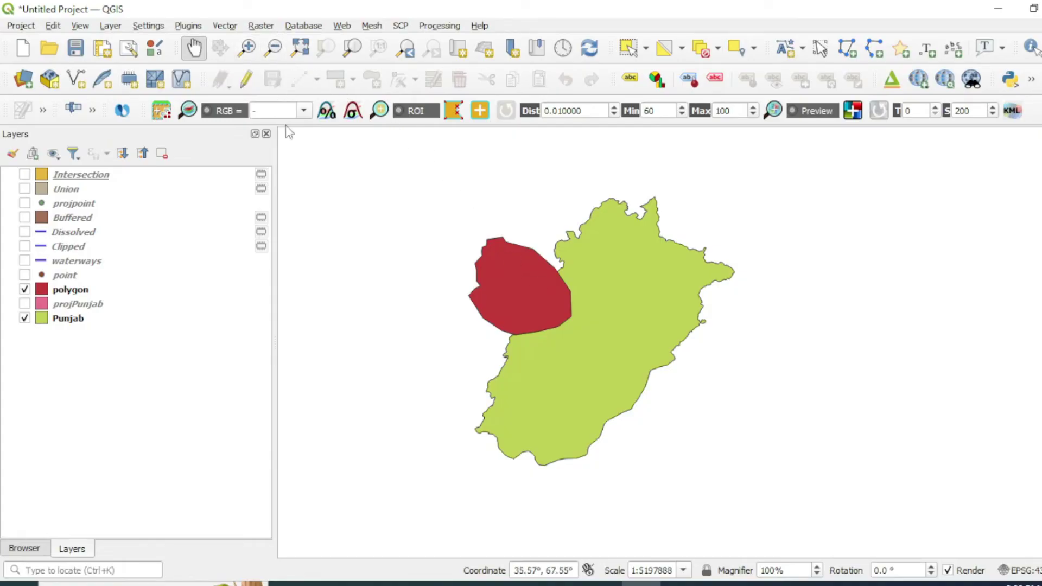
- Search the Processing Toolbox for "merge" and open the Merge vector layers tool
{"action": "left_click_drag", "start_coordinate": [526, 282], "coordinate": [518, 287]}
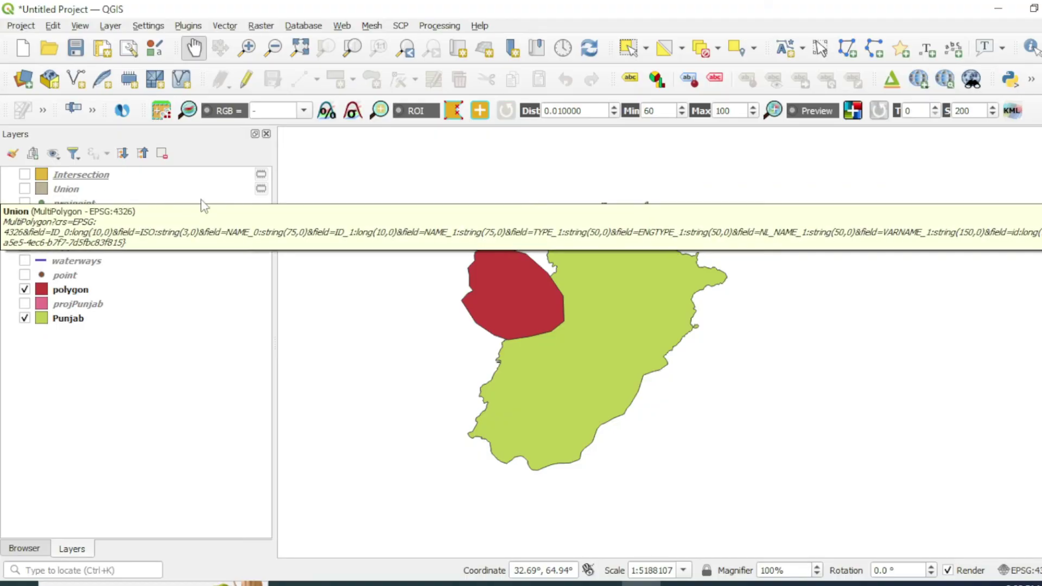
{"action": "left_click_drag", "start_coordinate": [563, 298], "coordinate": [552, 302]}
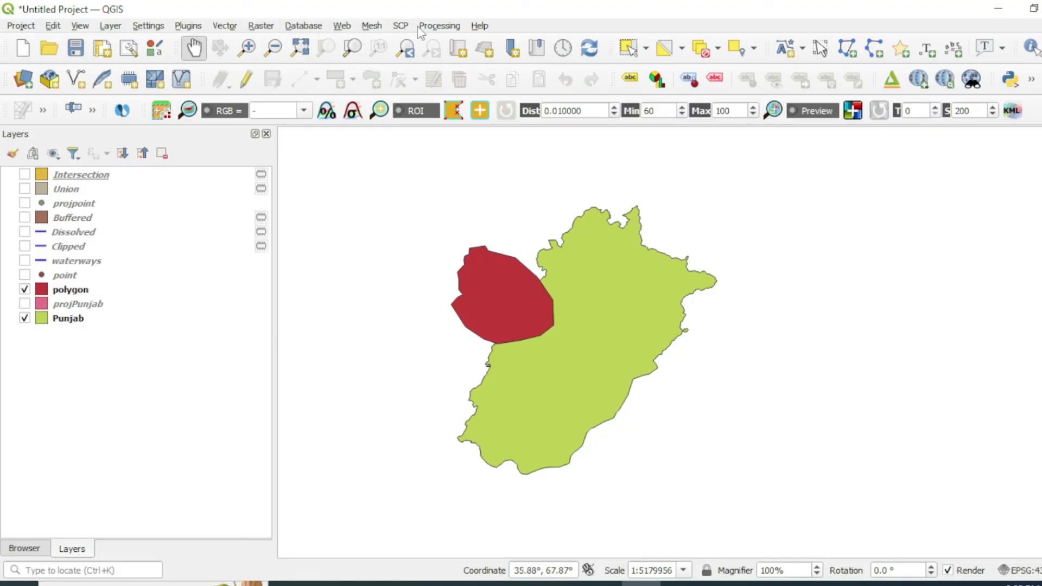
{"action": "left_click", "coordinate": [436, 26]}
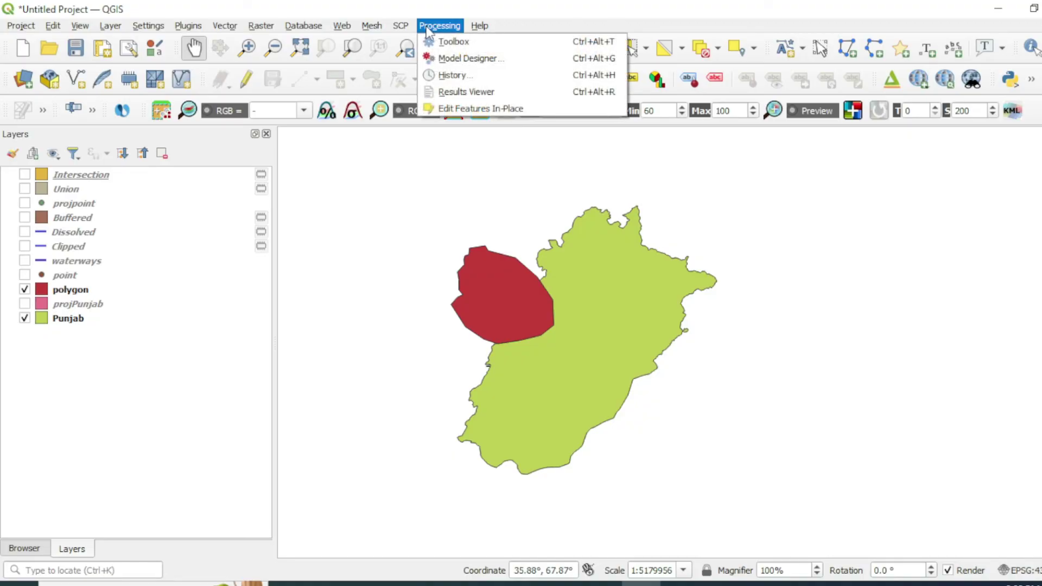
{"action": "left_click", "coordinate": [441, 40]}
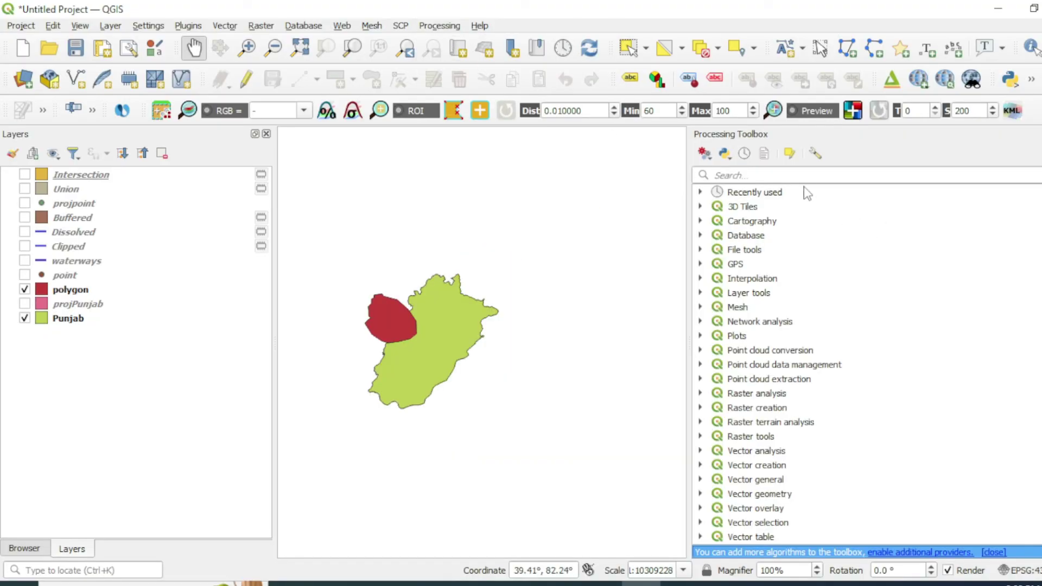
{"action": "left_click", "coordinate": [788, 176]}
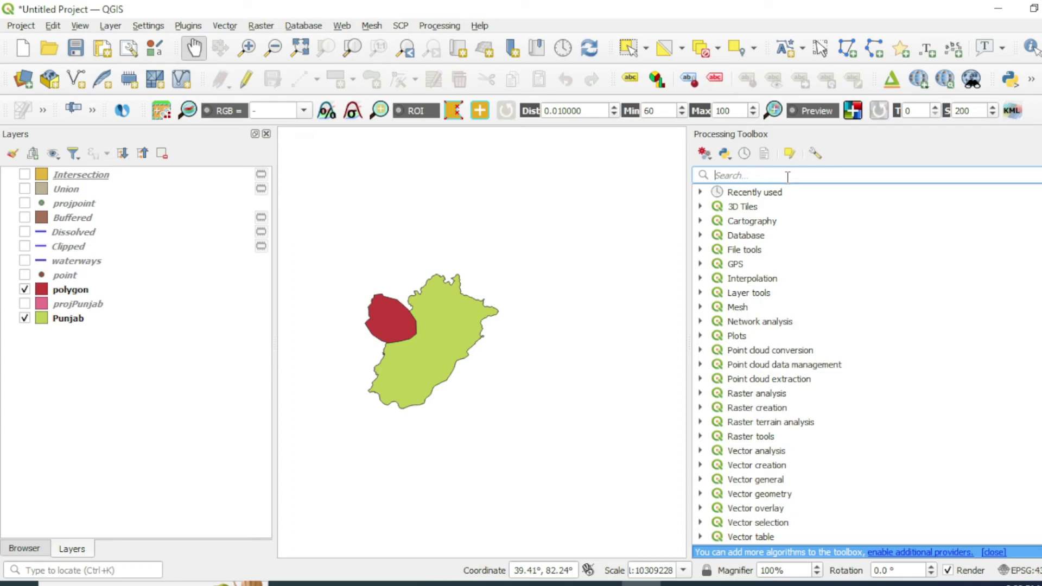
{"action": "type", "text": "merge"}
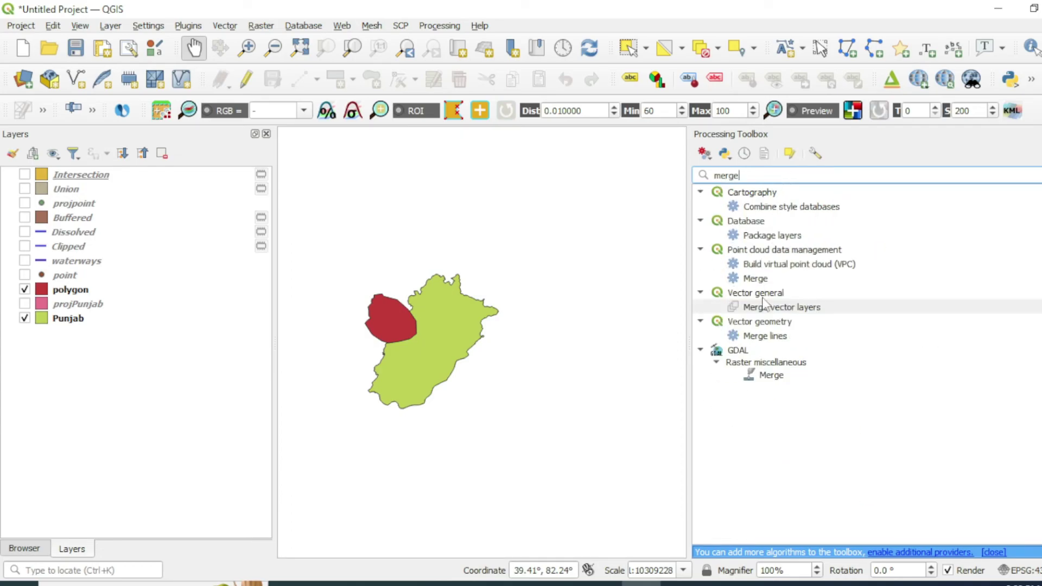
{"action": "double_click", "coordinate": [765, 307]}
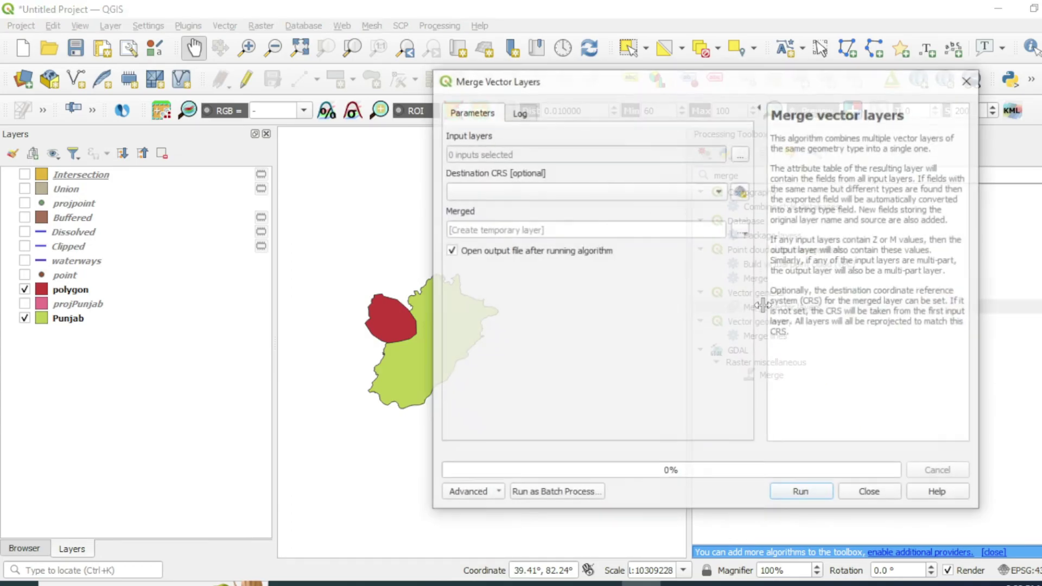
- Merge the polygon and Punjab layers into a temporary layer, with project CRS EPSG:4326 - WGS 84 as the destination CRS
{"action": "left_click_drag", "start_coordinate": [609, 91], "coordinate": [577, 88]}
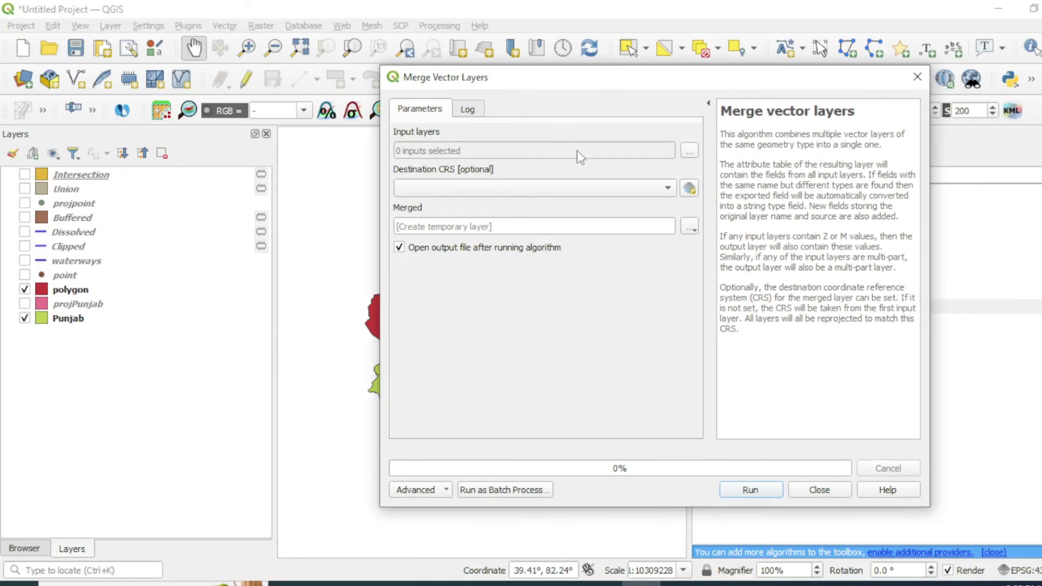
{"action": "left_click", "coordinate": [689, 152]}
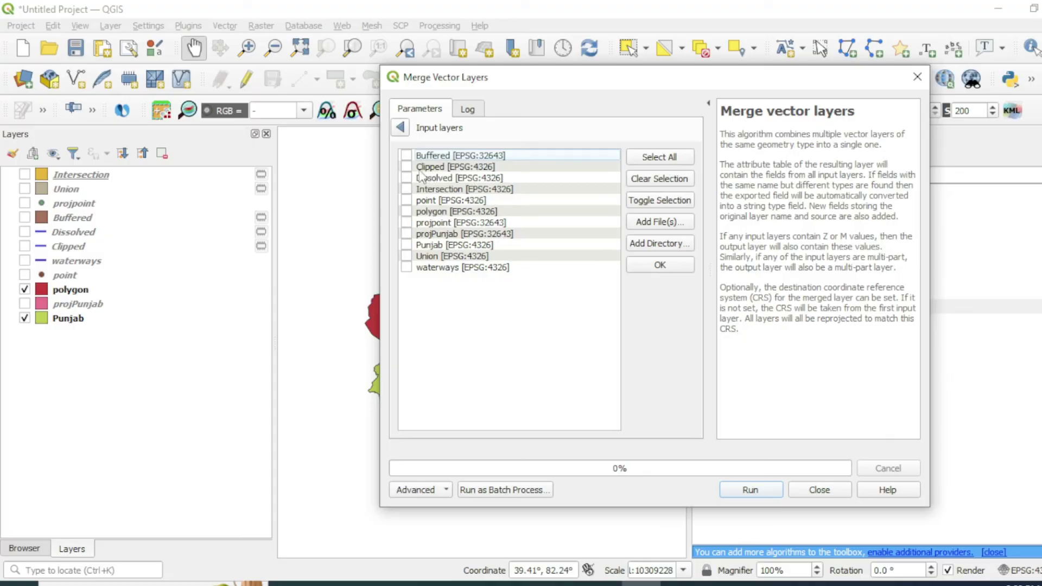
{"action": "left_click_drag", "start_coordinate": [522, 81], "coordinate": [484, 79]}
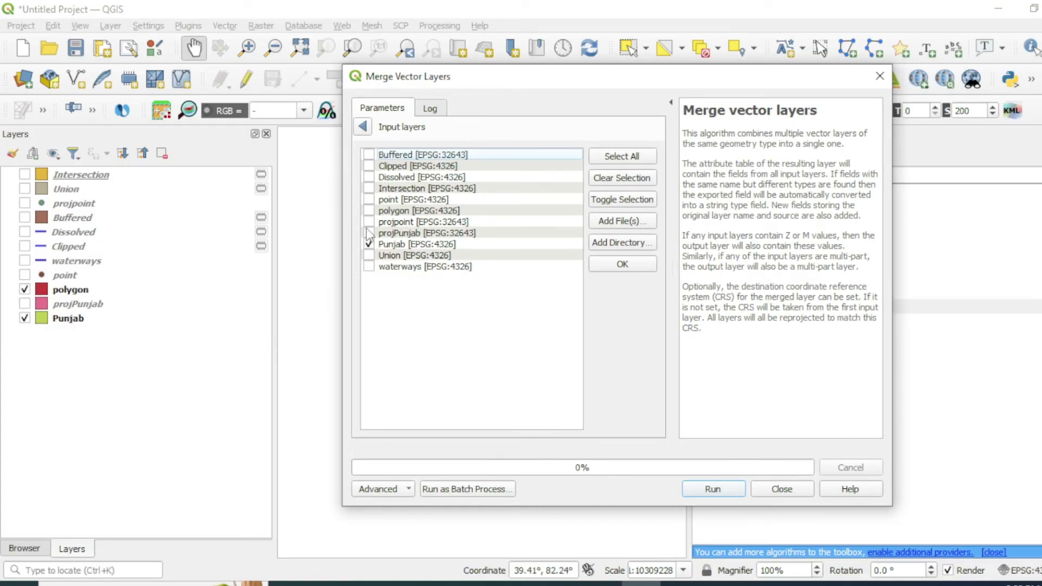
{"action": "left_click", "coordinate": [623, 265]}
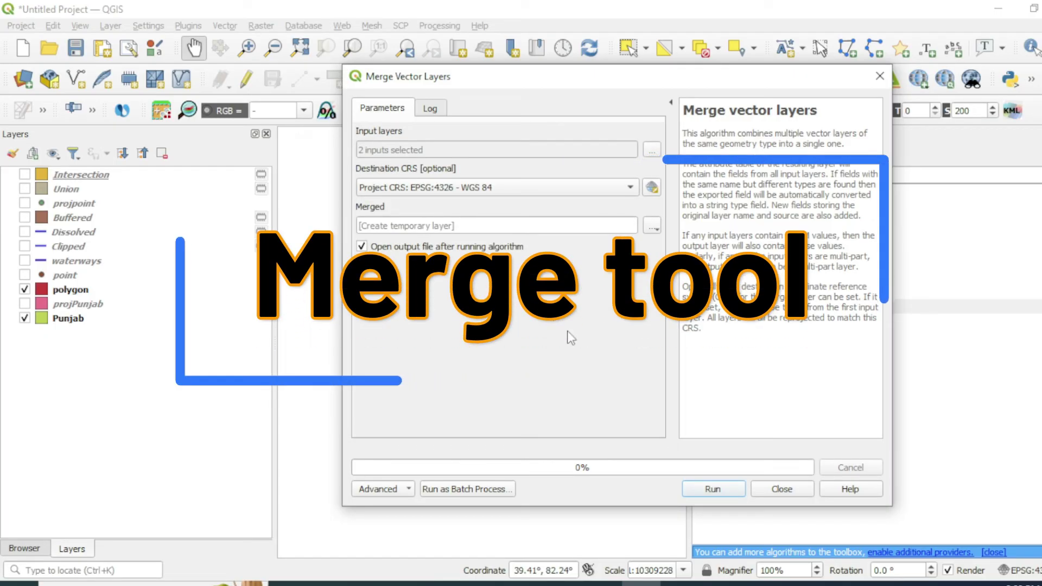
{"action": "left_click", "coordinate": [711, 494]}
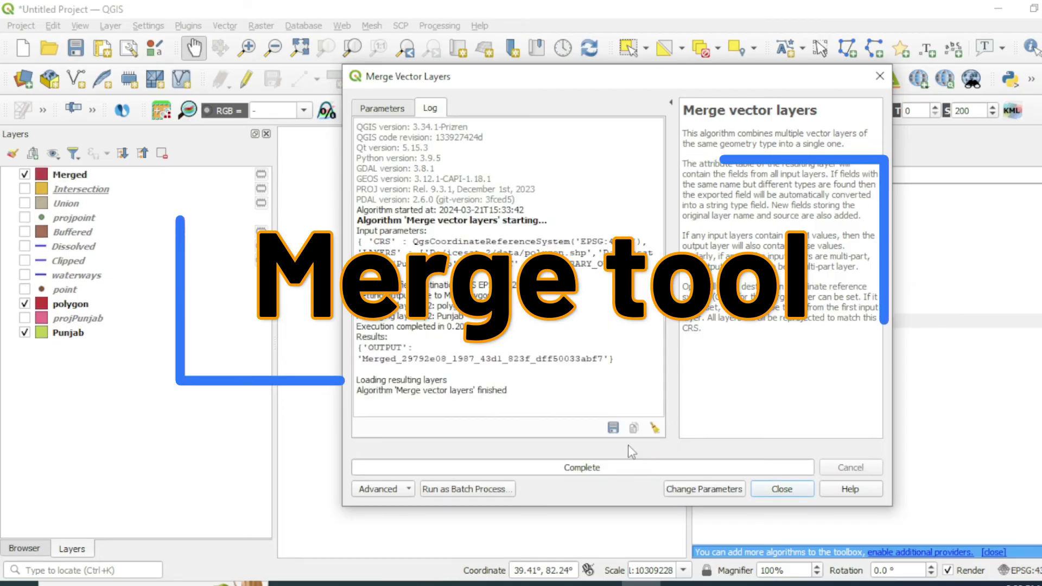
{"action": "left_click", "coordinate": [774, 490]}
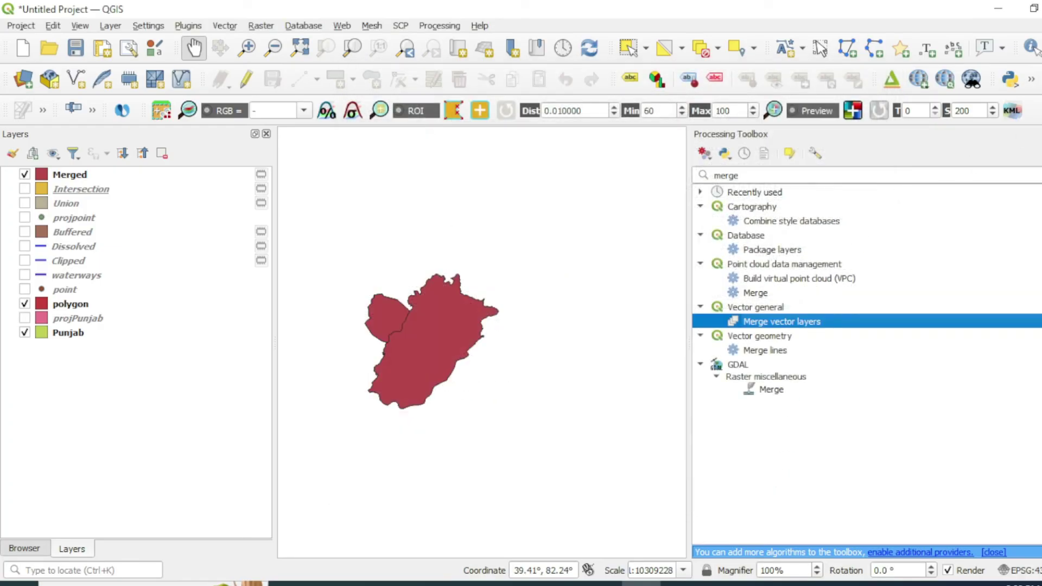
- Close the Processing Toolbox and enlarge the Merged layer on the map to inspect it
{"action": "key", "text": "ctrl+alt+t"}
{"action": "scroll", "coordinate": [367, 290], "scroll_direction": "up", "scroll_amount": 1}
{"action": "left_click_drag", "start_coordinate": [442, 327], "coordinate": [441, 316]}
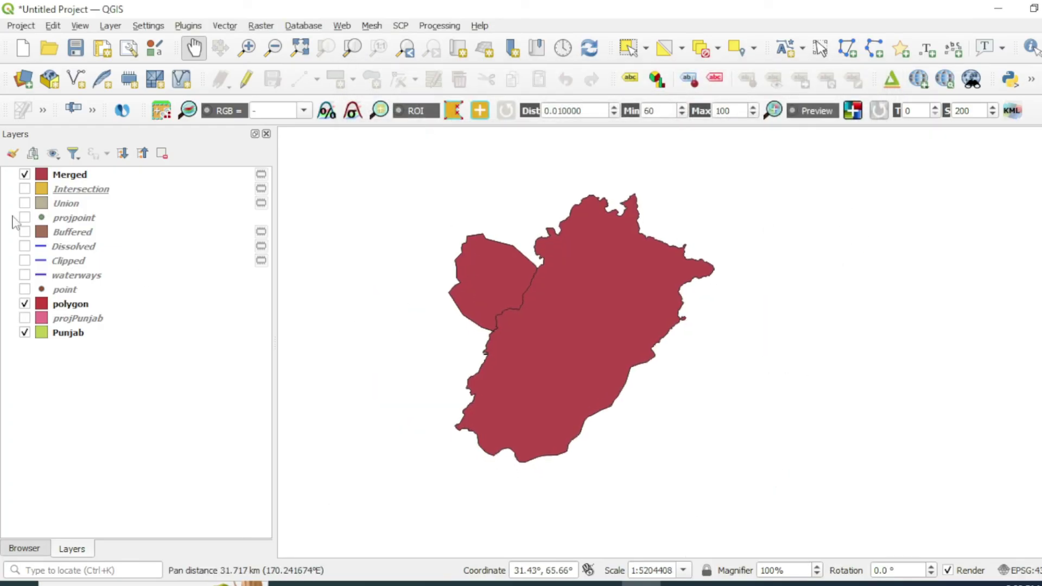
{"action": "right_click", "coordinate": [74, 176]}
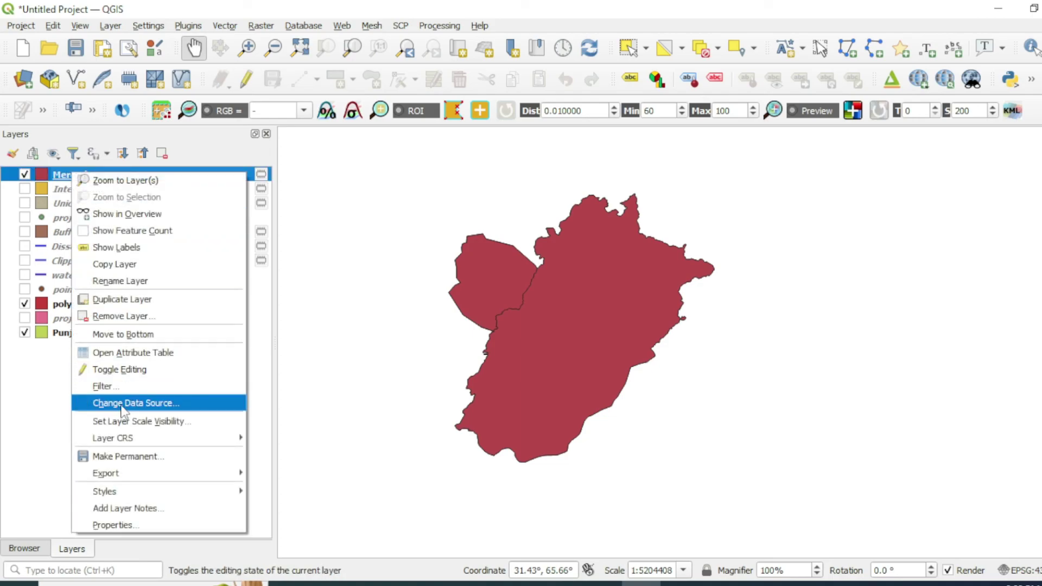
{"action": "left_click_drag", "start_coordinate": [523, 309], "coordinate": [515, 310]}
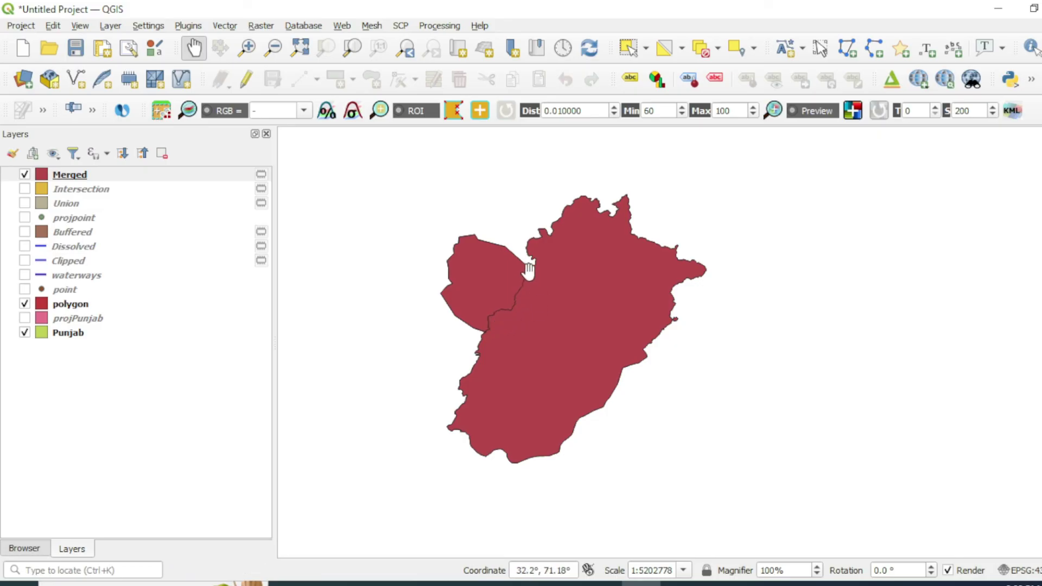
- Move the Union layer above Merged and show it to compare the overlap boundaries, then hide Union
{"action": "left_click", "coordinate": [25, 203]}
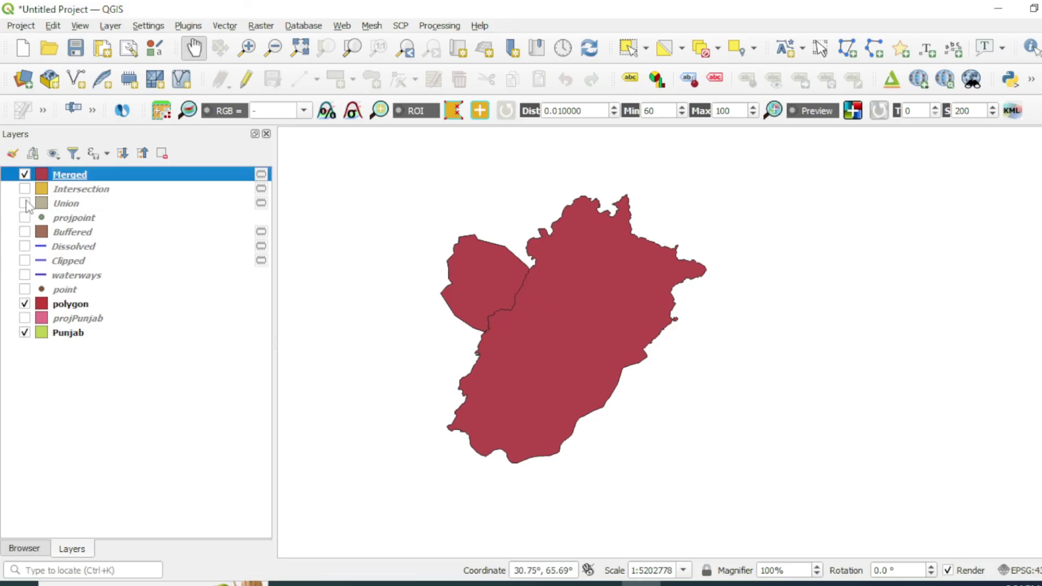
{"action": "left_click_drag", "start_coordinate": [61, 209], "coordinate": [64, 172]}
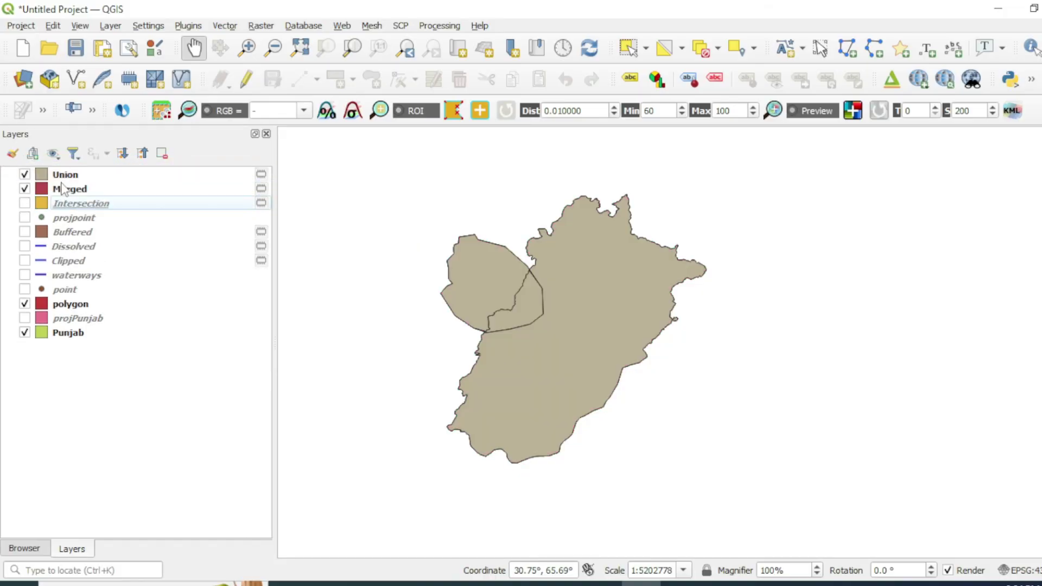
{"action": "left_click", "coordinate": [24, 174]}
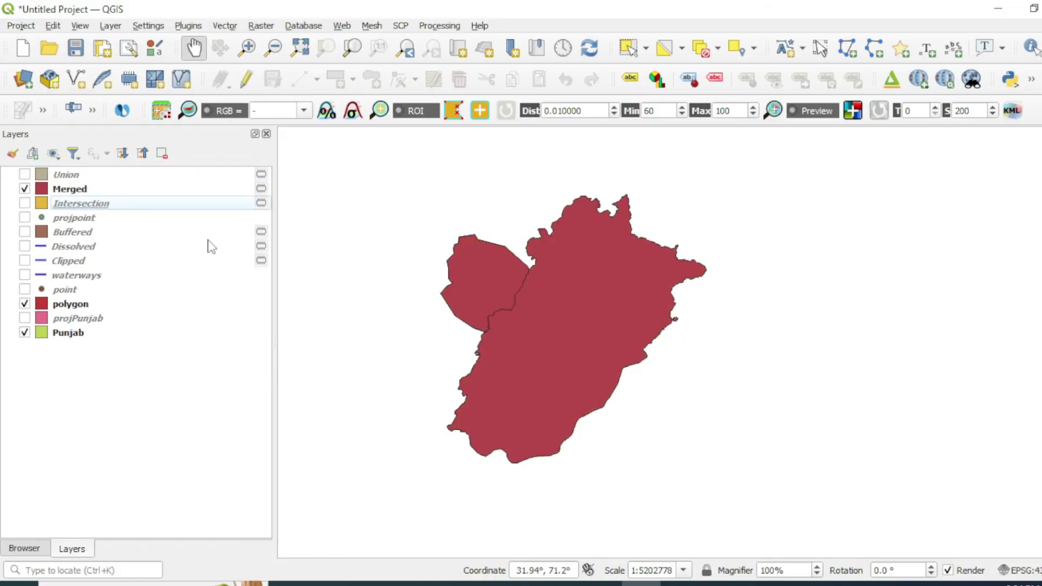
- Open the Merged layer's attribute table, select each feature in turn to highlight it on the map, and close the table
{"action": "right_click", "coordinate": [53, 191]}
{"action": "left_click", "coordinate": [105, 379]}
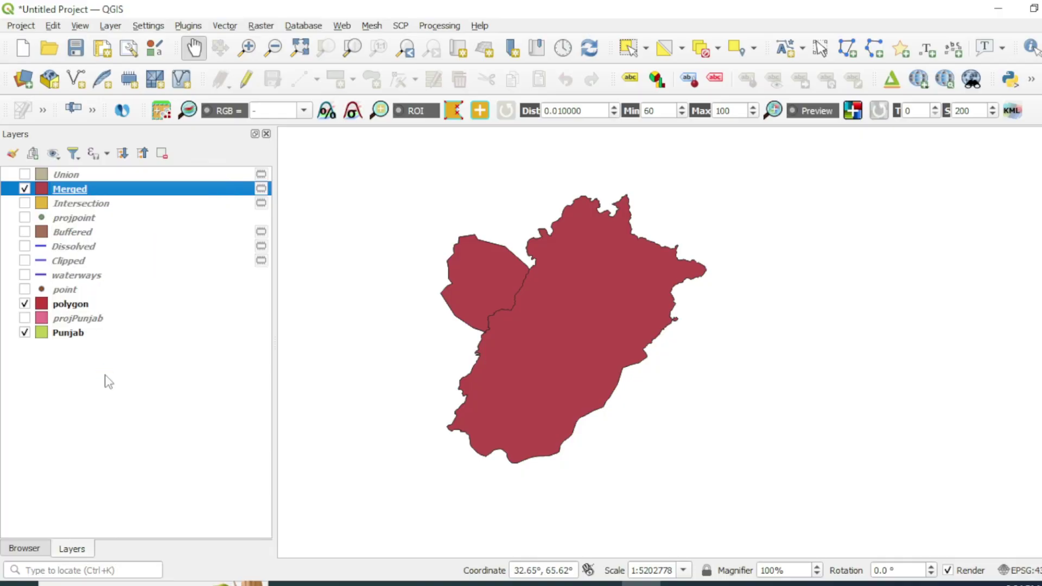
{"action": "left_click", "coordinate": [13, 107]}
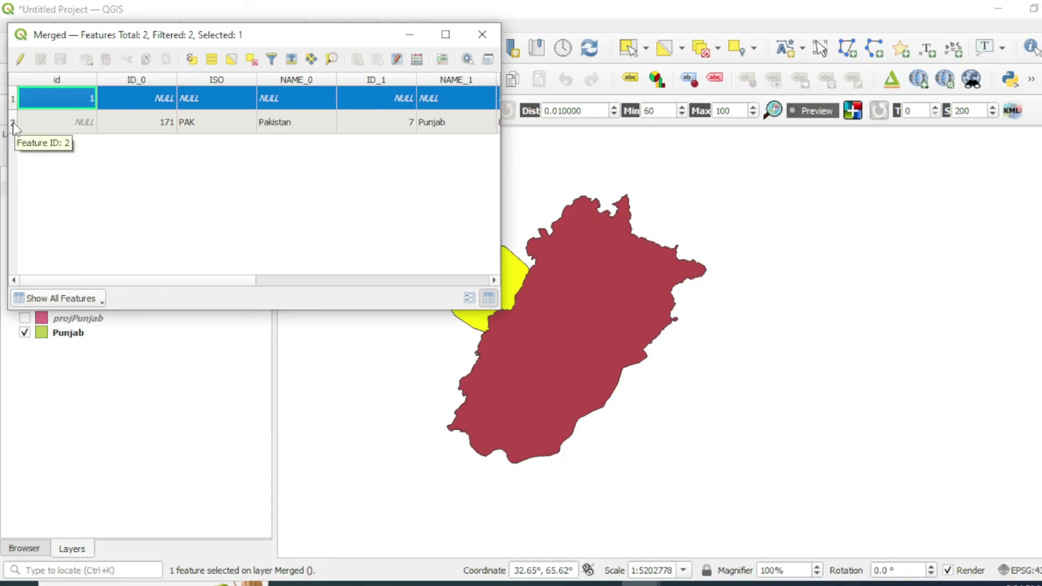
{"action": "left_click", "coordinate": [13, 123]}
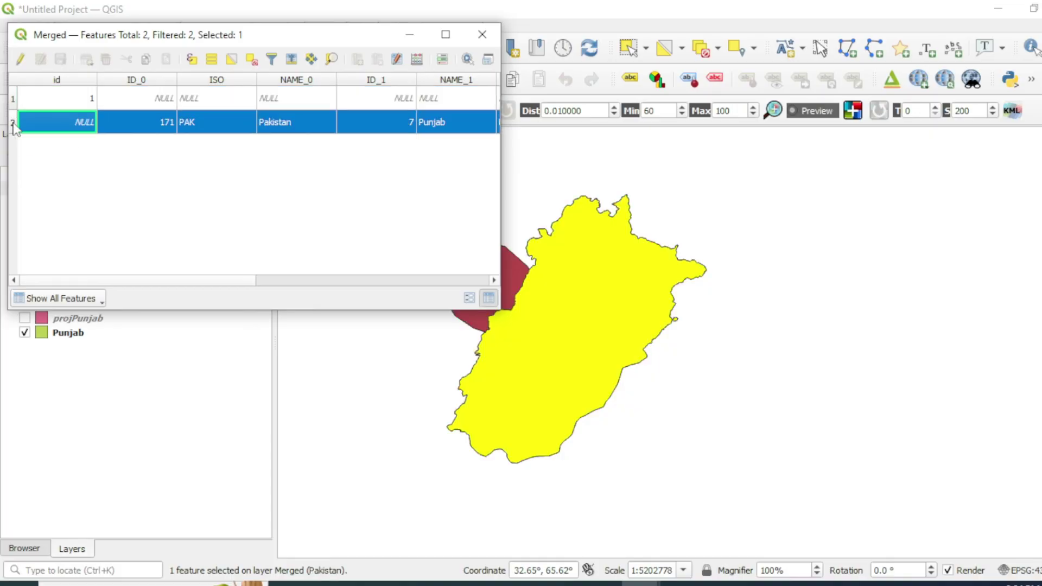
{"action": "left_click", "coordinate": [482, 36]}
{"action": "left_click_drag", "start_coordinate": [477, 274], "coordinate": [465, 246]}
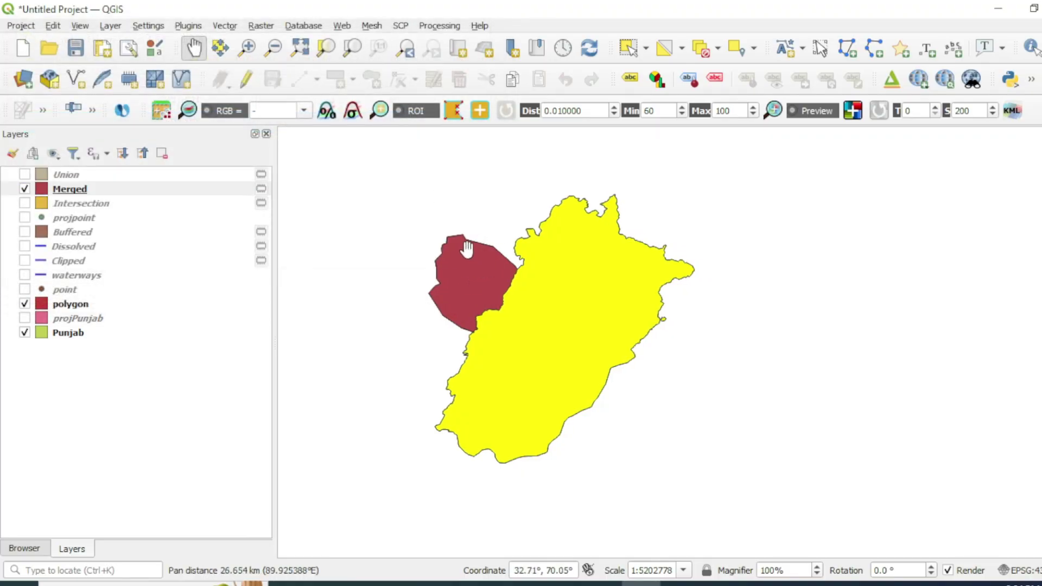